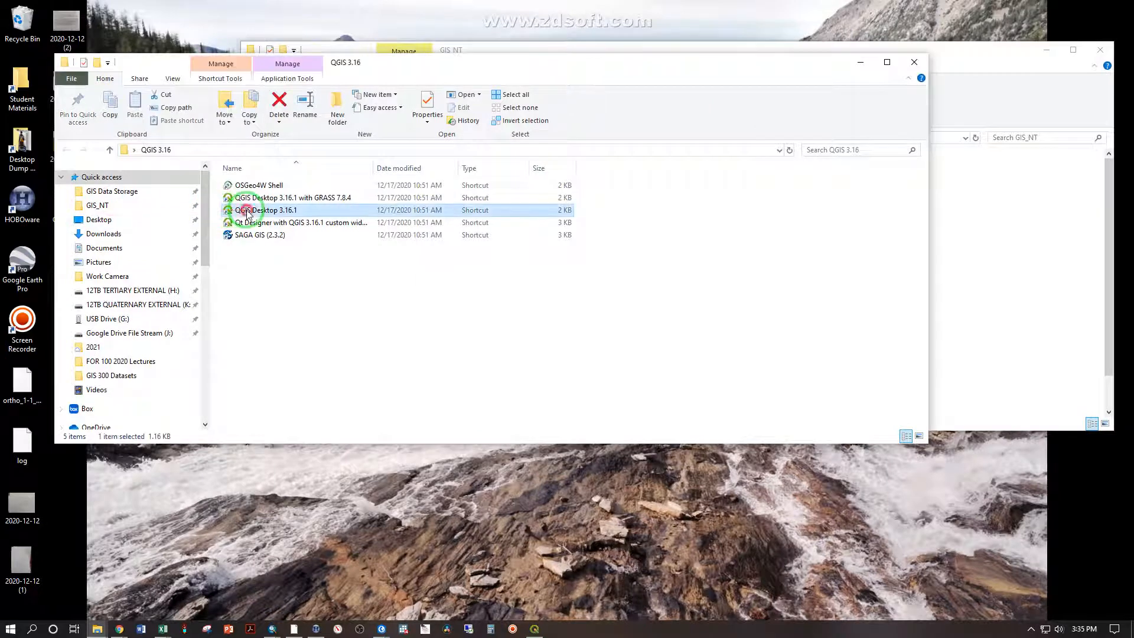
# - Launch QGIS Desktop 3.16.1 from the QGIS 3.16 shortcuts folder
pyautogui.doubleClick(279, 211)
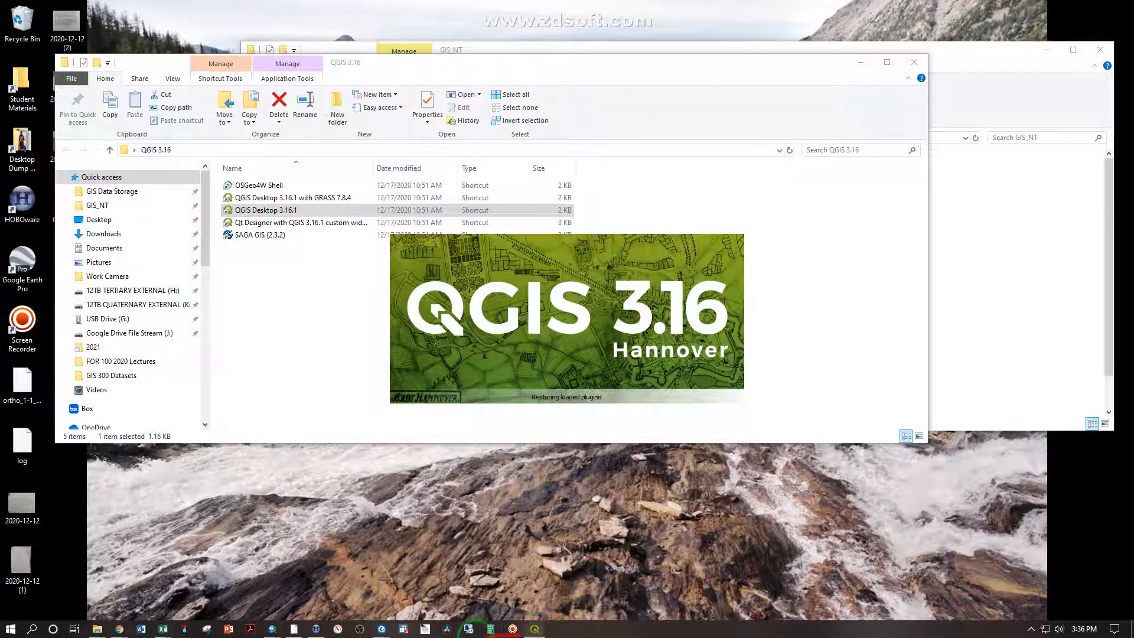
# - Search the computer's installed programs for qgis, then return to the opened QGIS window
pyautogui.click(10, 628)
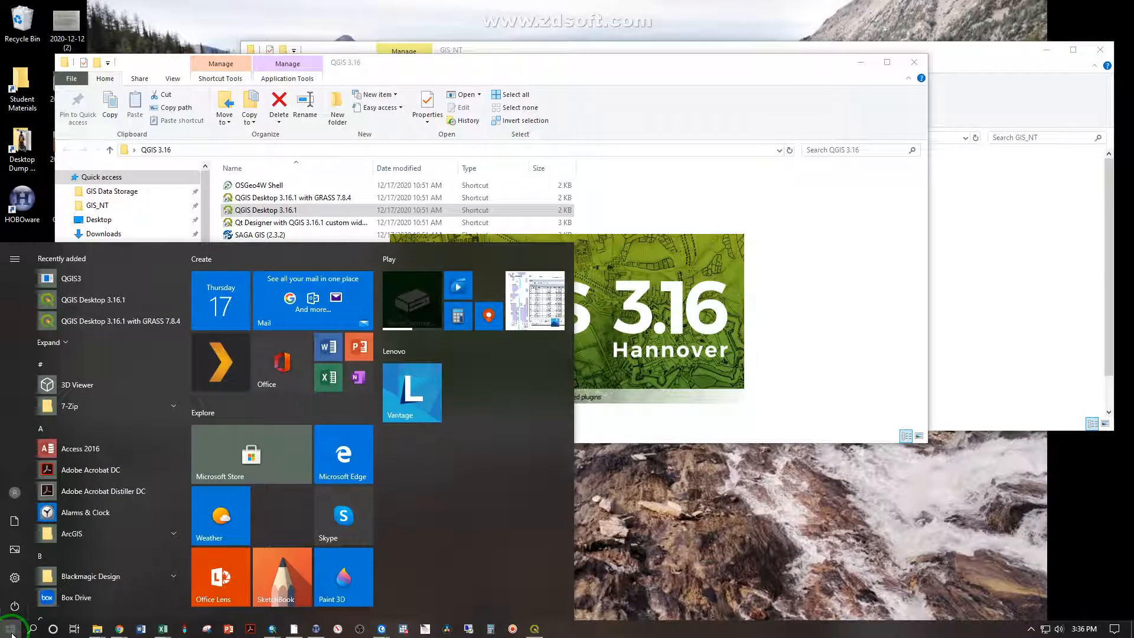
pyautogui.click(73, 303)
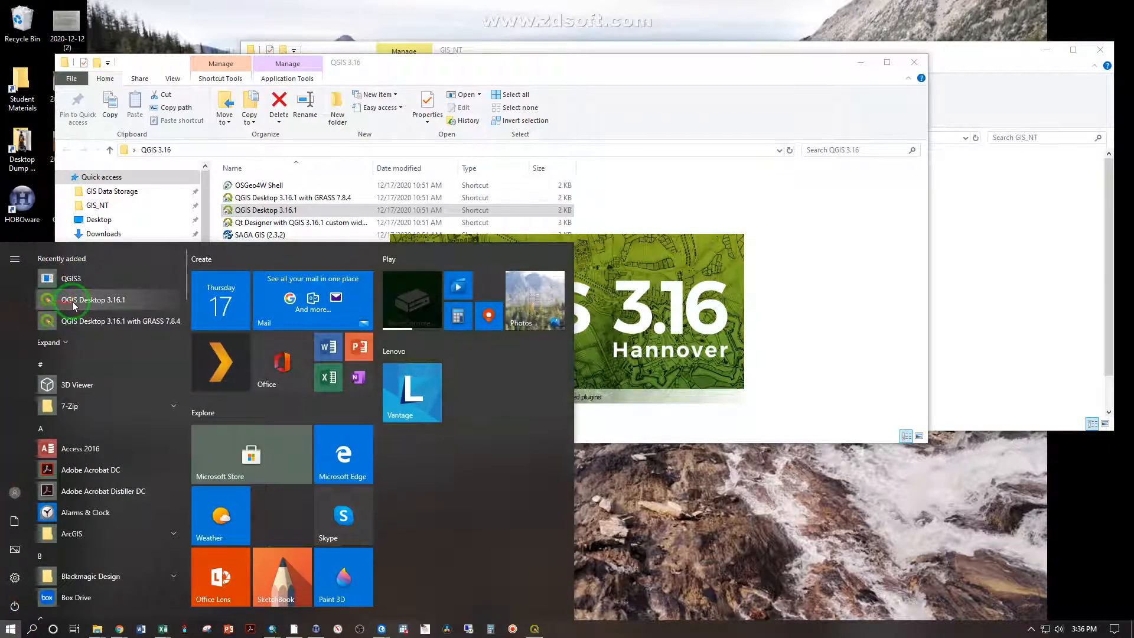
pyautogui.click(118, 310)
pyautogui.click(72, 364)
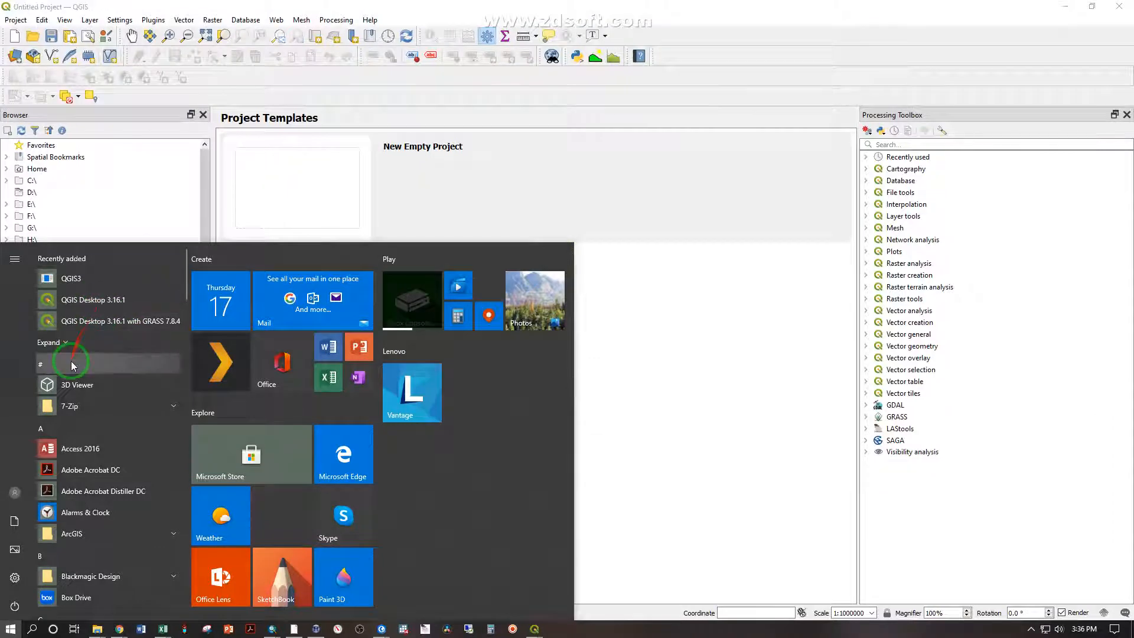
pyautogui.write('qgis')
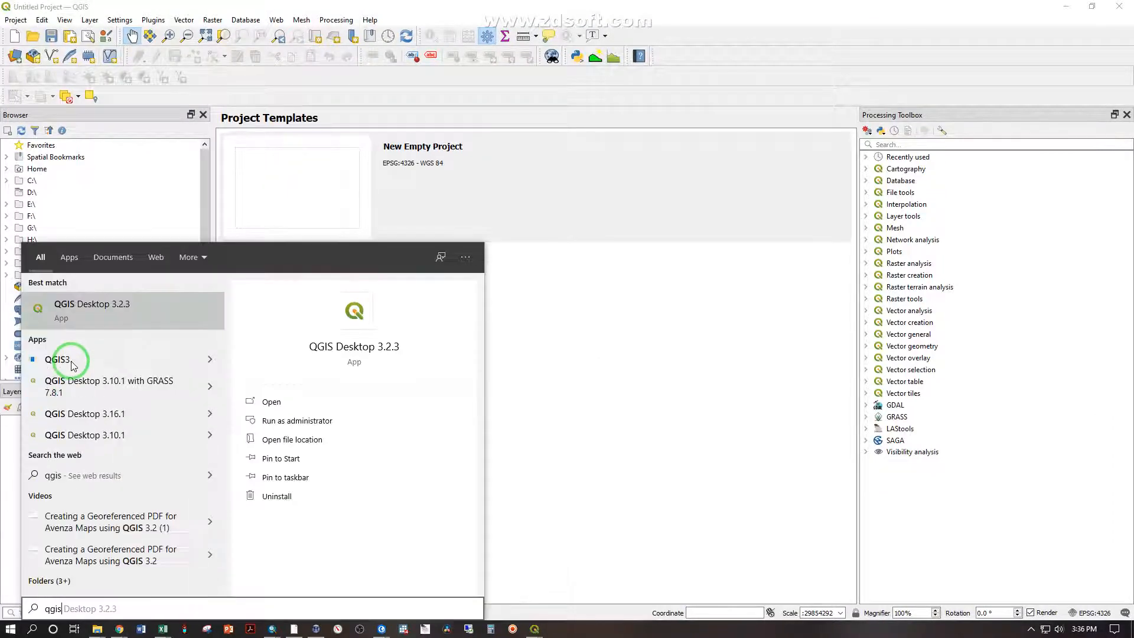
pyautogui.click(98, 329)
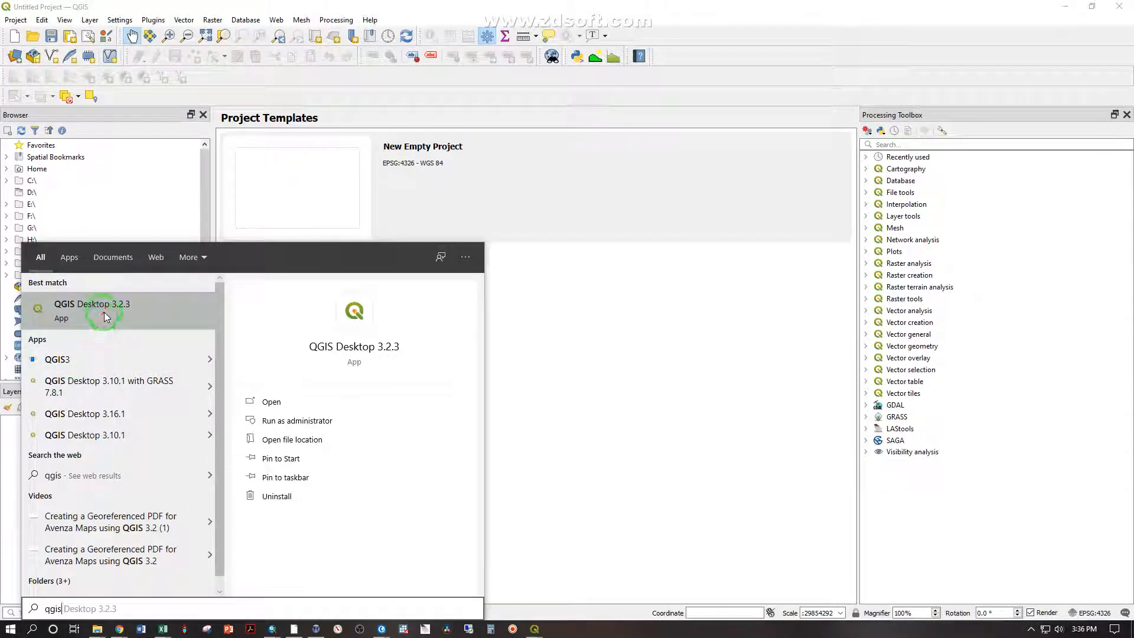
pyautogui.click(459, 7)
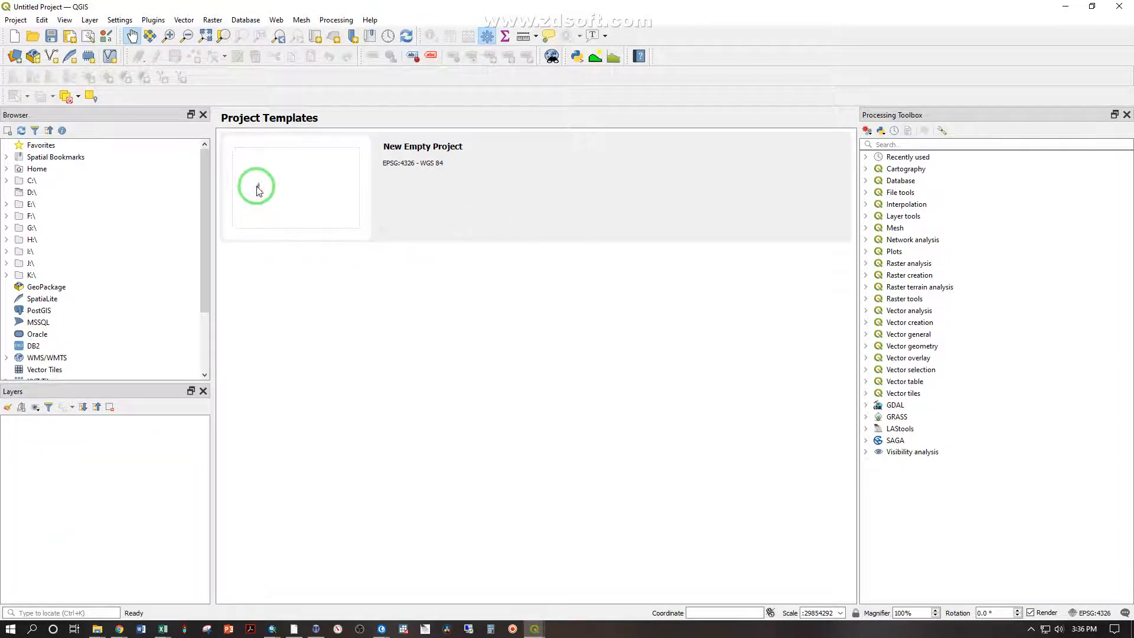
# - Start a new empty project and look over the list of available panels
pyautogui.doubleClick(302, 176)
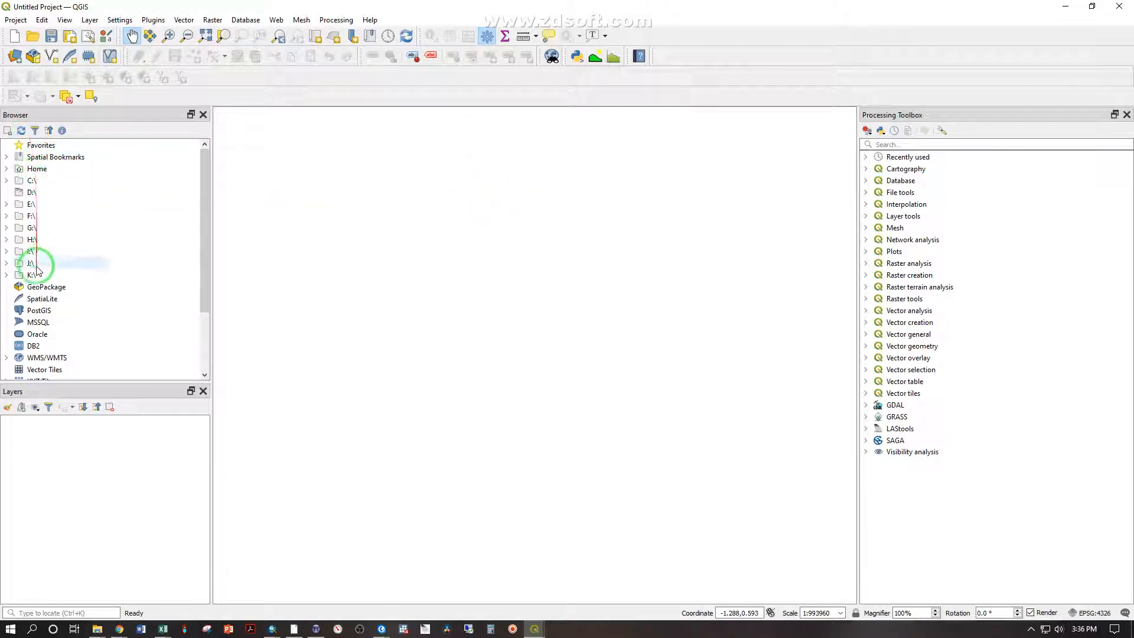
pyautogui.click(66, 21)
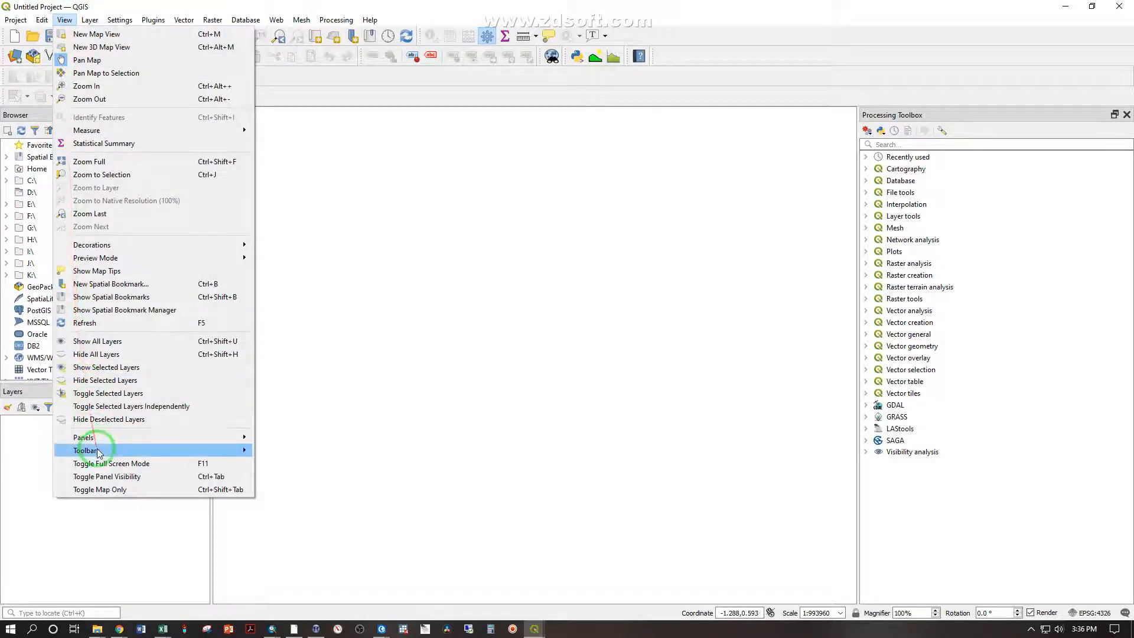
pyautogui.moveTo(100, 448)
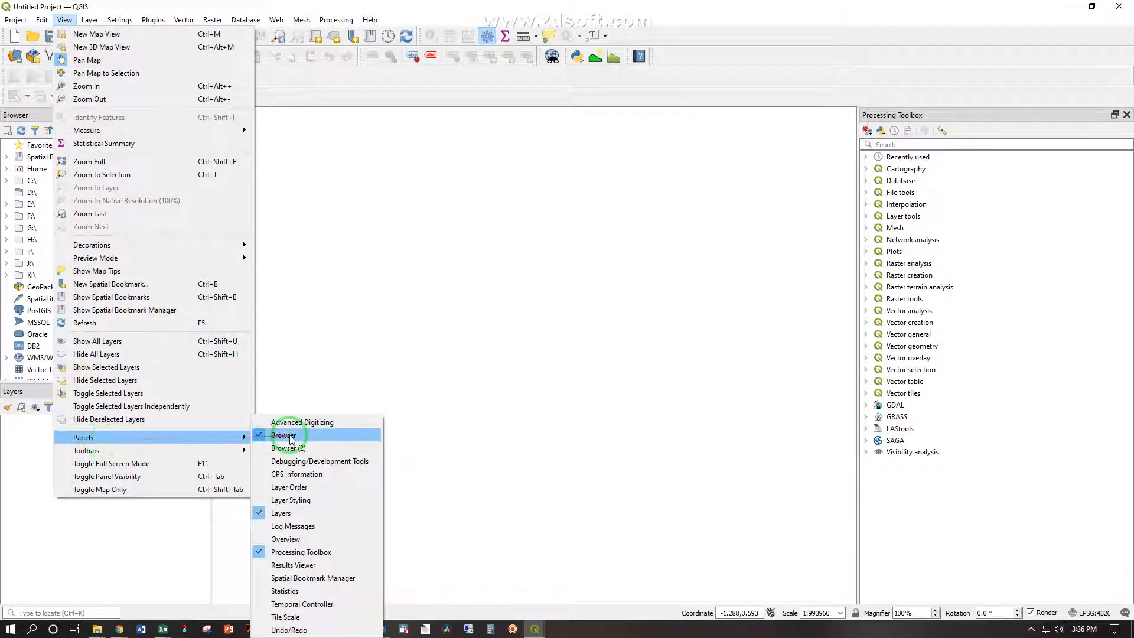
pyautogui.click(12, 109)
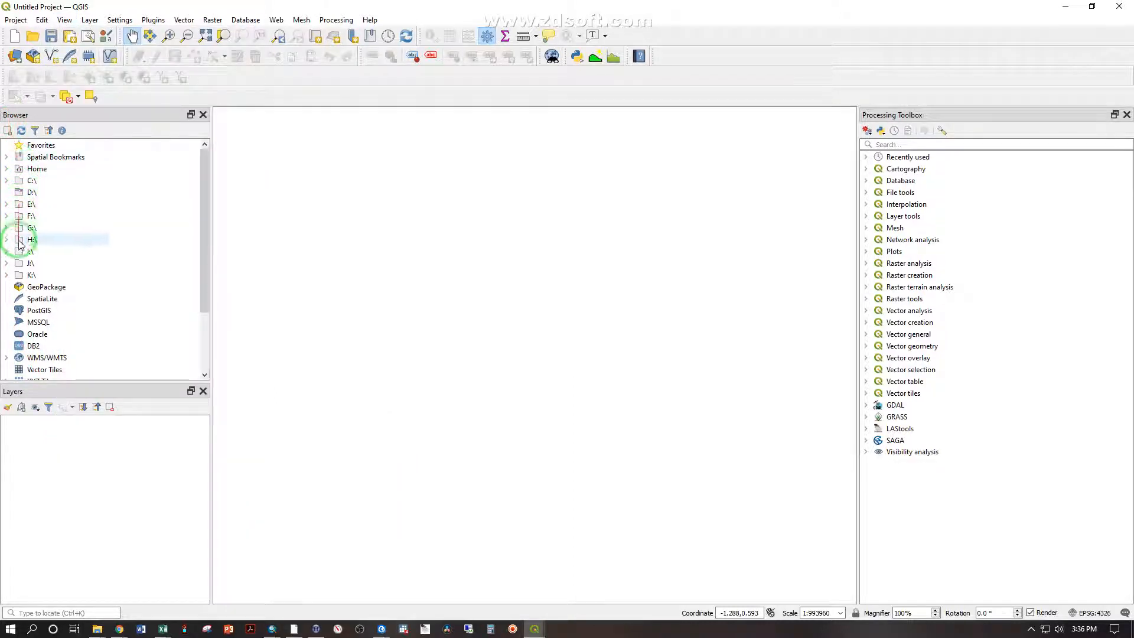
# - Load the GPS Tracks Representing Roads 2019 Lines layer from C:\GIS_NT\GIS 300 Datasets\Week 1, accepting the NAD83 to WGS 84 (1) transformation
pyautogui.click(6, 181)
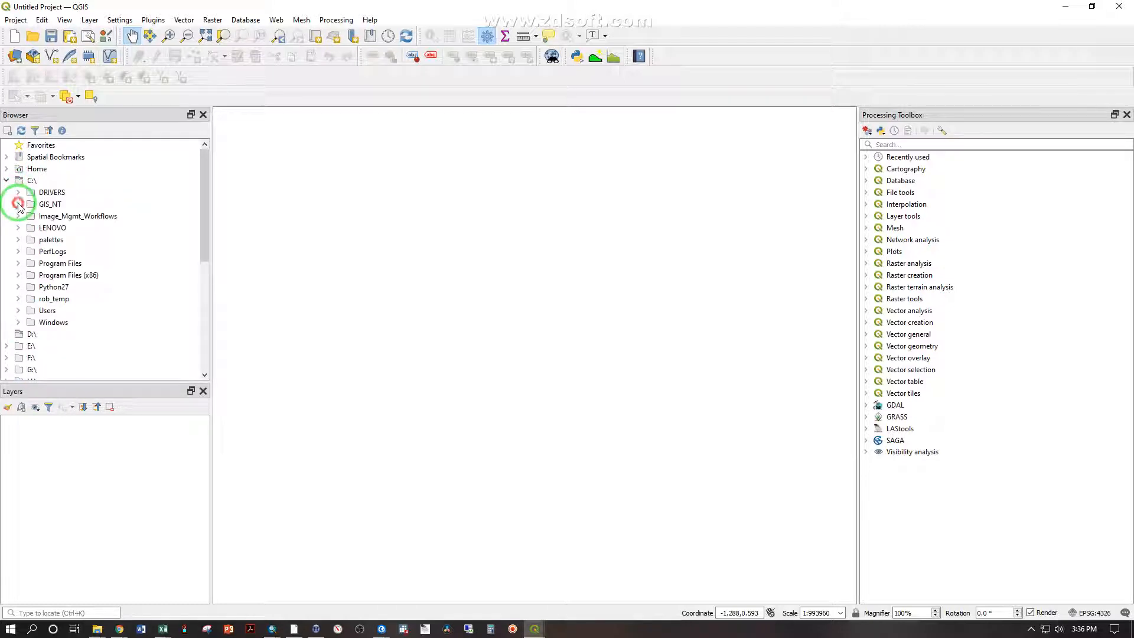
pyautogui.click(18, 205)
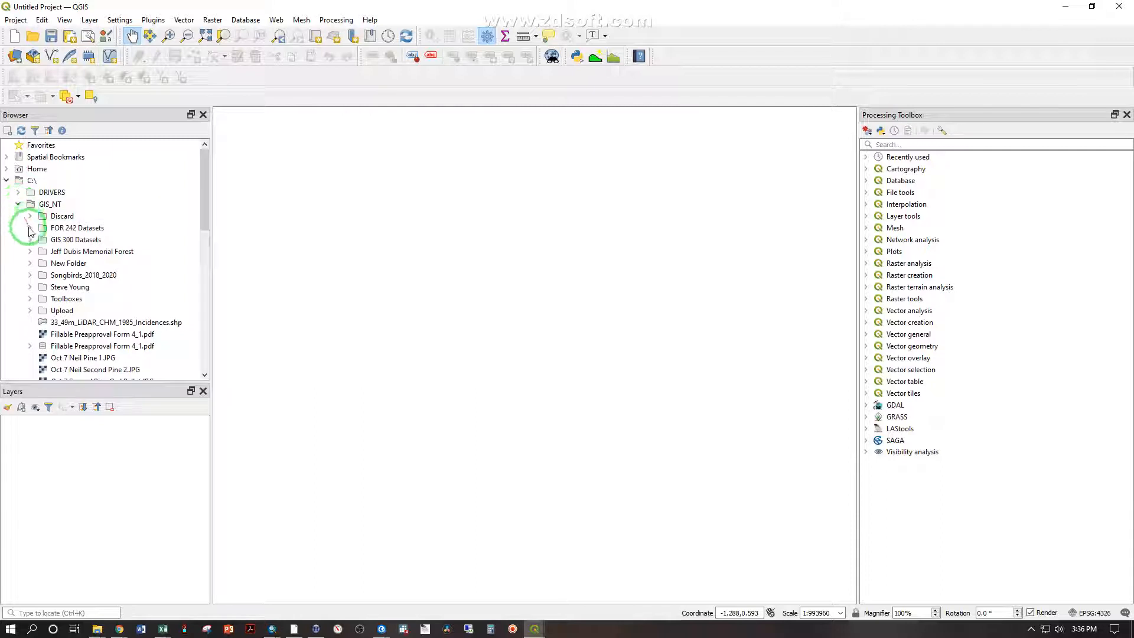
pyautogui.click(30, 240)
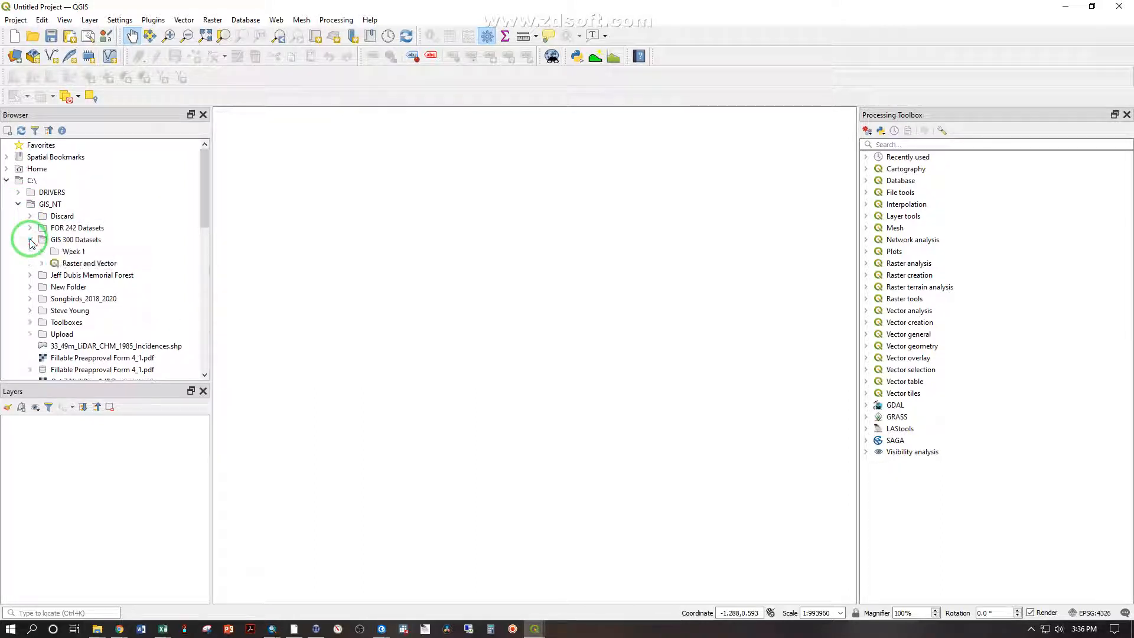
pyautogui.click(39, 255)
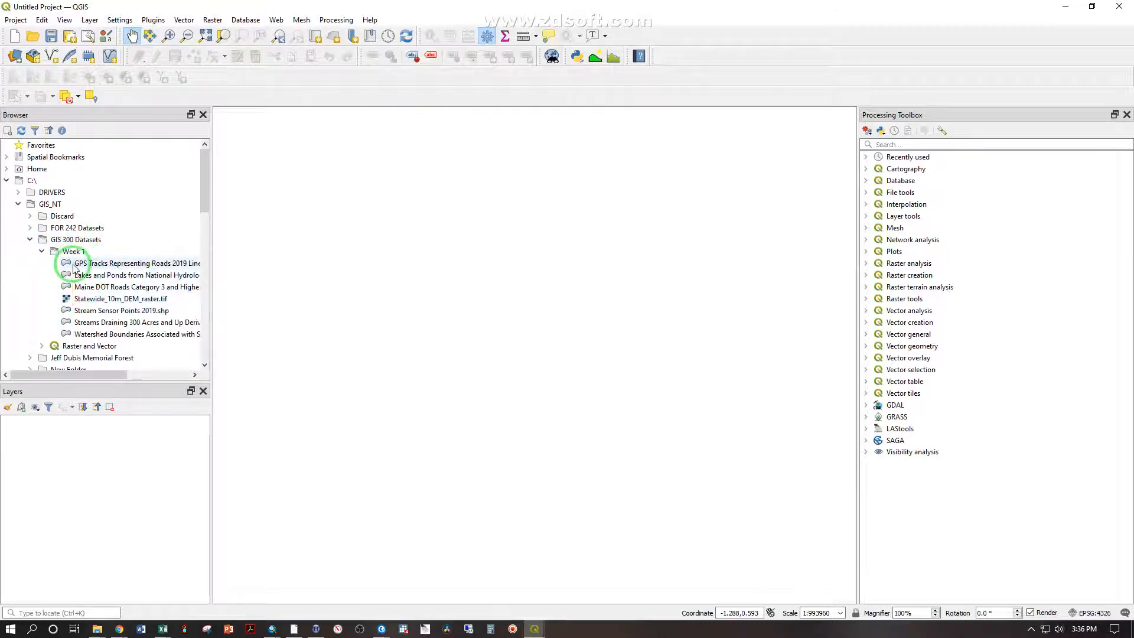
pyautogui.doubleClick(74, 266)
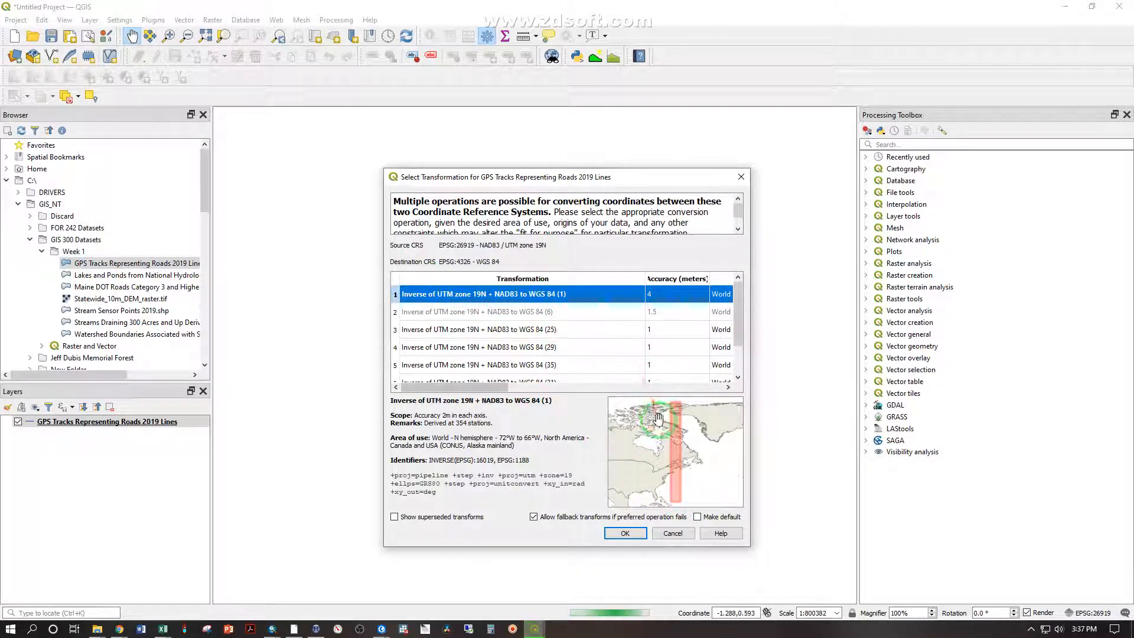
pyautogui.click(626, 533)
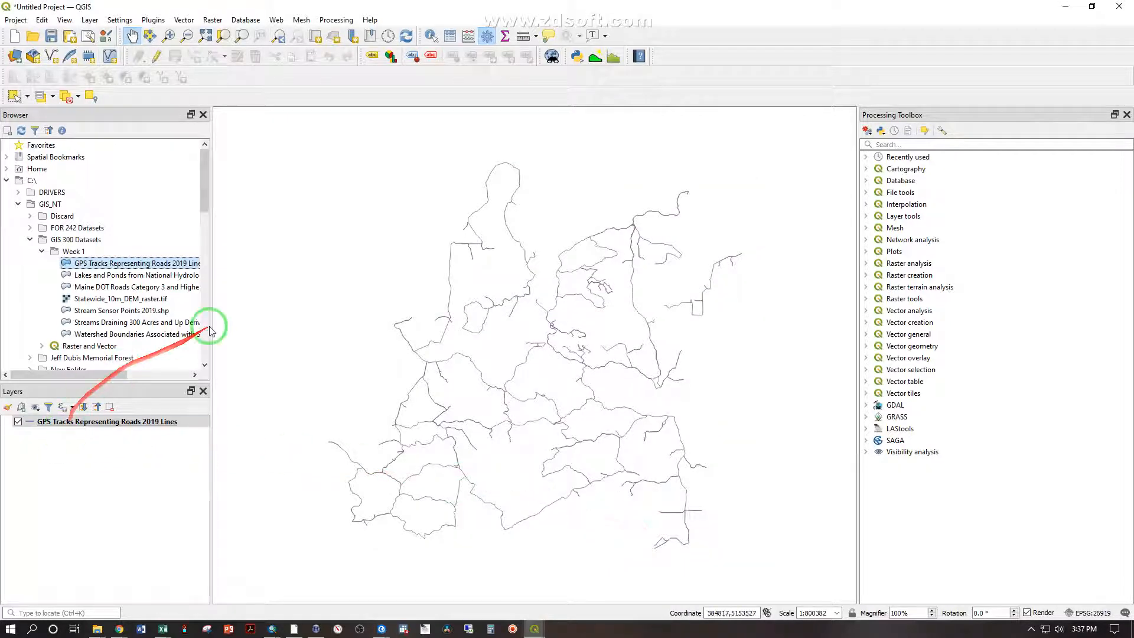
# - Add the Lakes and Ponds, Maine DOT Roads Category 3 and Higher, and Statewide_10m_DEM_raster.tif layers from the Week 1 folder
pyautogui.doubleClick(160, 276)
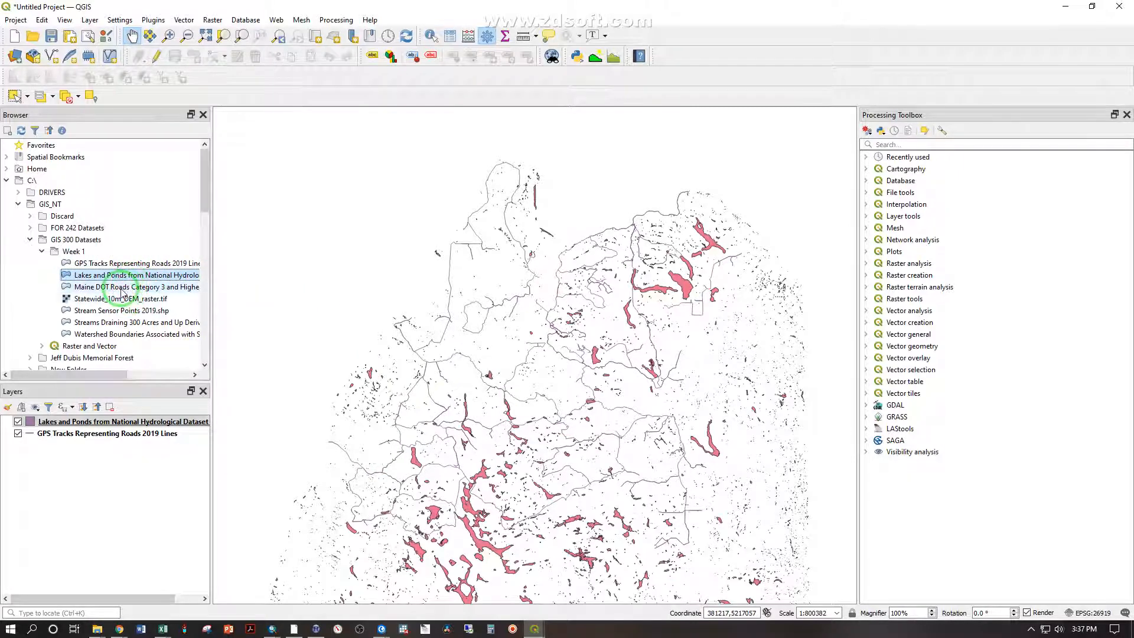
pyautogui.doubleClick(122, 289)
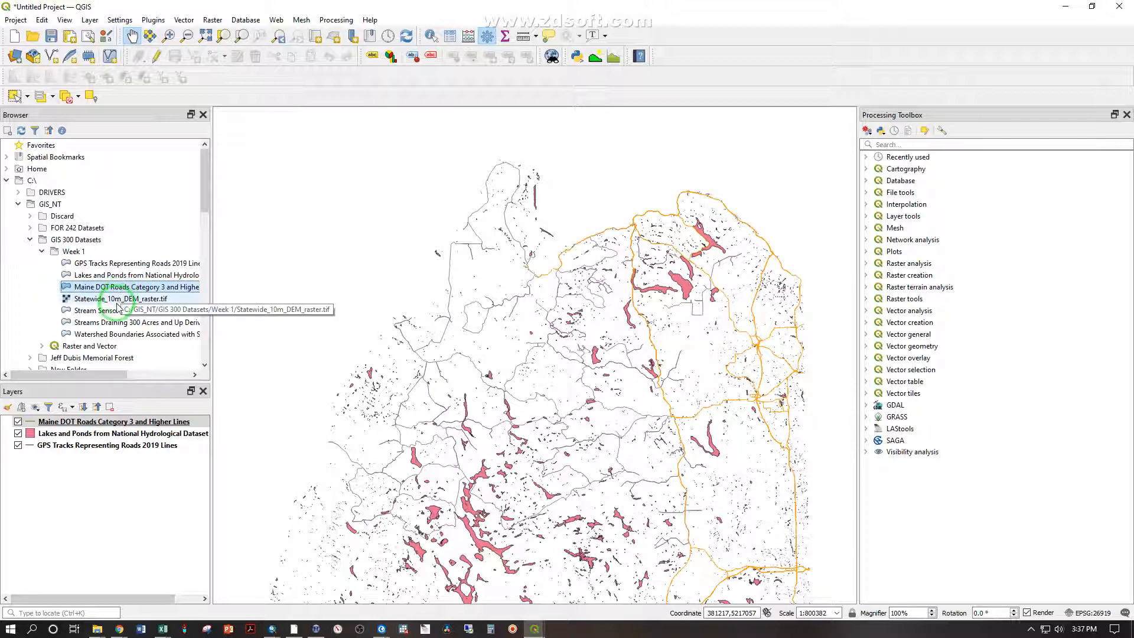
pyautogui.doubleClick(117, 301)
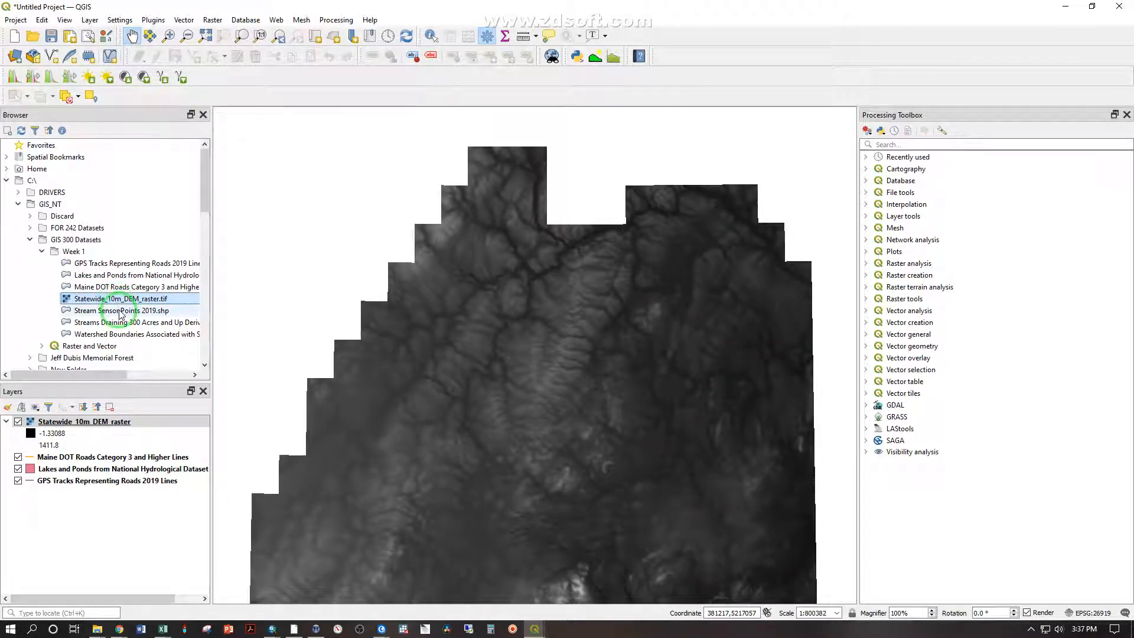
pyautogui.click(91, 304)
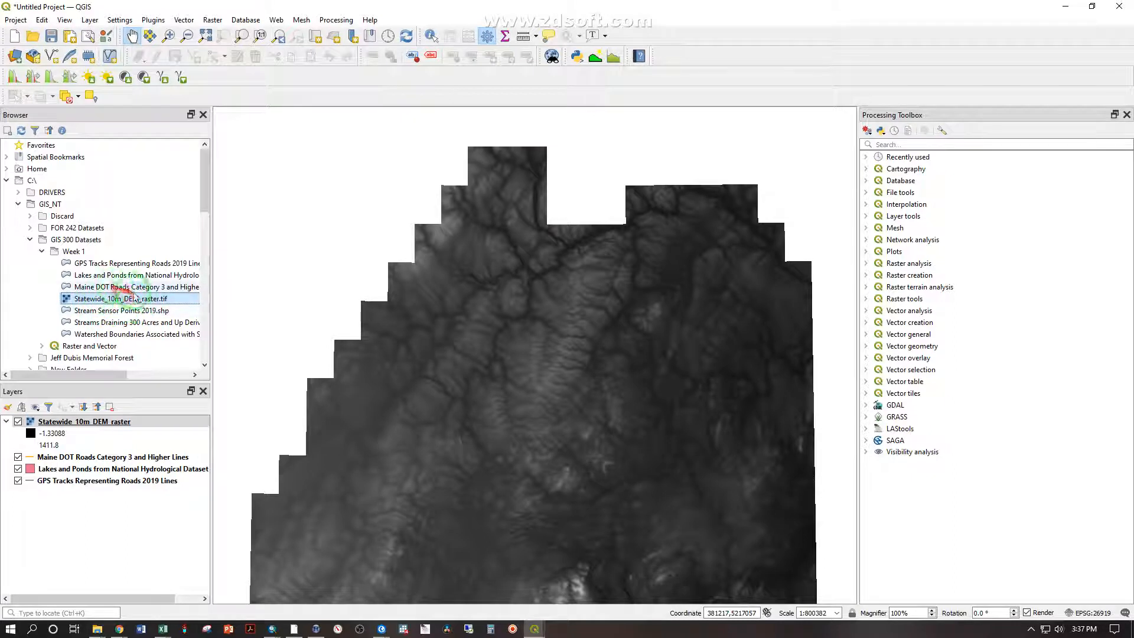
# - Add the Stream Sensor Points 2019, Streams Draining 300 Acres and Up, and Watershed Boundaries layers from the Week 1 folder
pyautogui.doubleClick(114, 313)
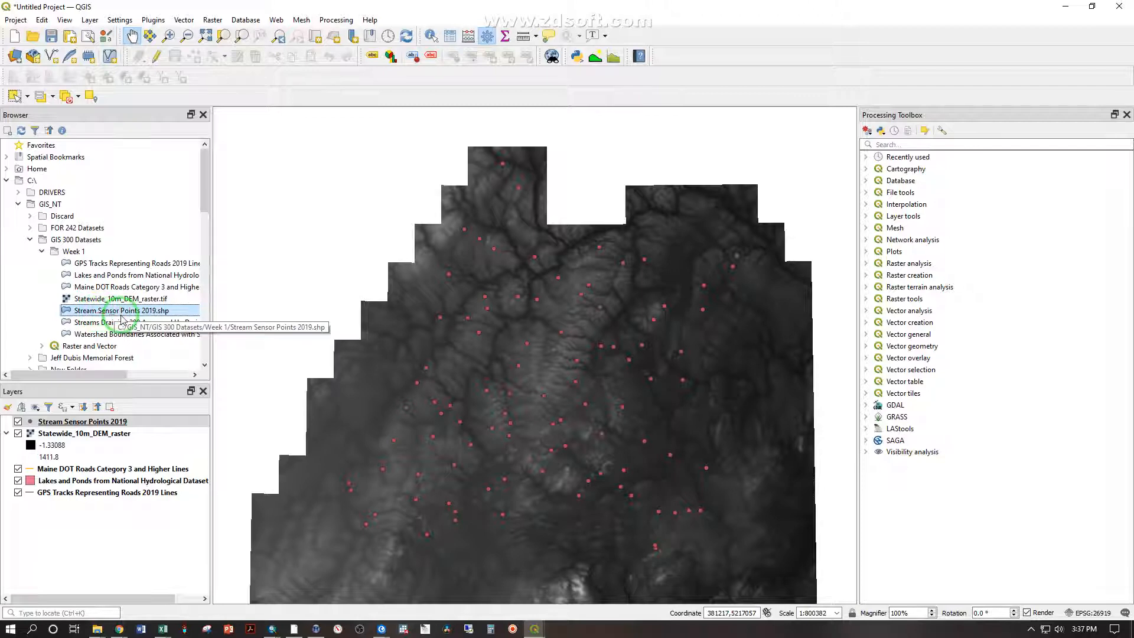
pyautogui.doubleClick(105, 325)
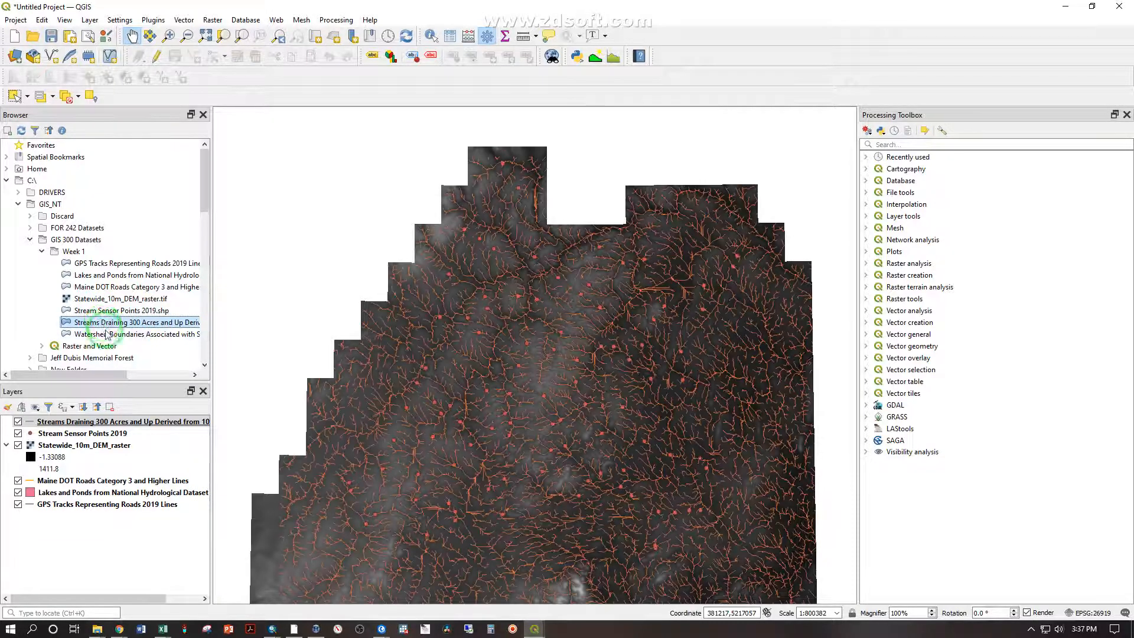
pyautogui.doubleClick(107, 334)
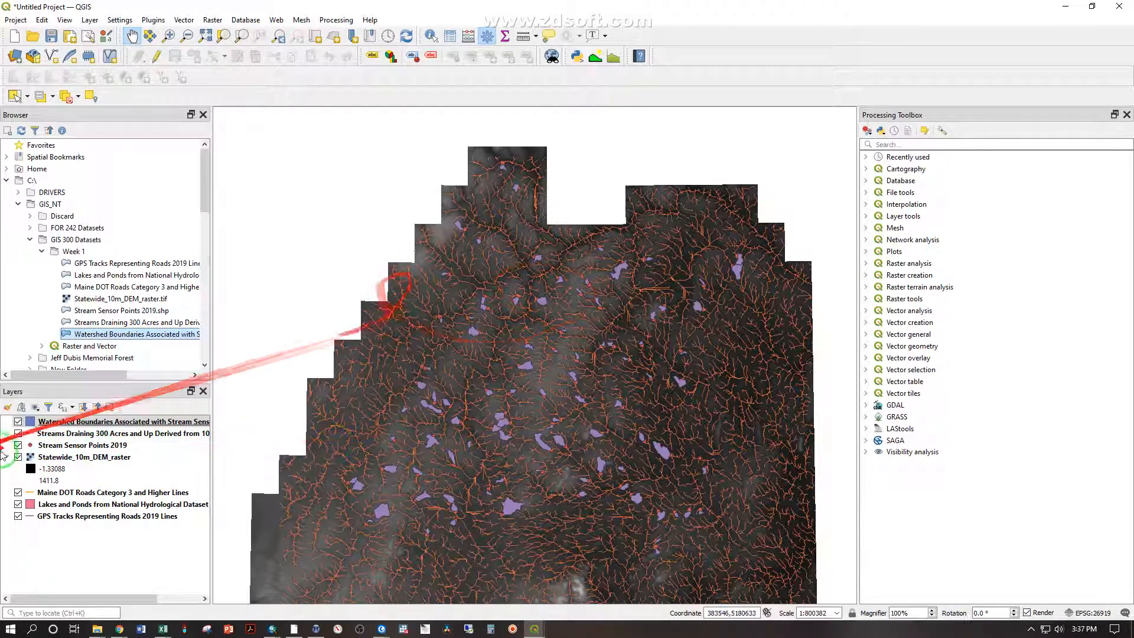
# - Reorder the layers from top to bottom: sensor points, streams, DOT roads, GPS tracks, watershed boundaries, lakes and ponds, DEM raster
pyautogui.moveTo(62, 457); pyautogui.dragTo(63, 525)
pyautogui.moveTo(70, 470); pyautogui.dragTo(77, 488)
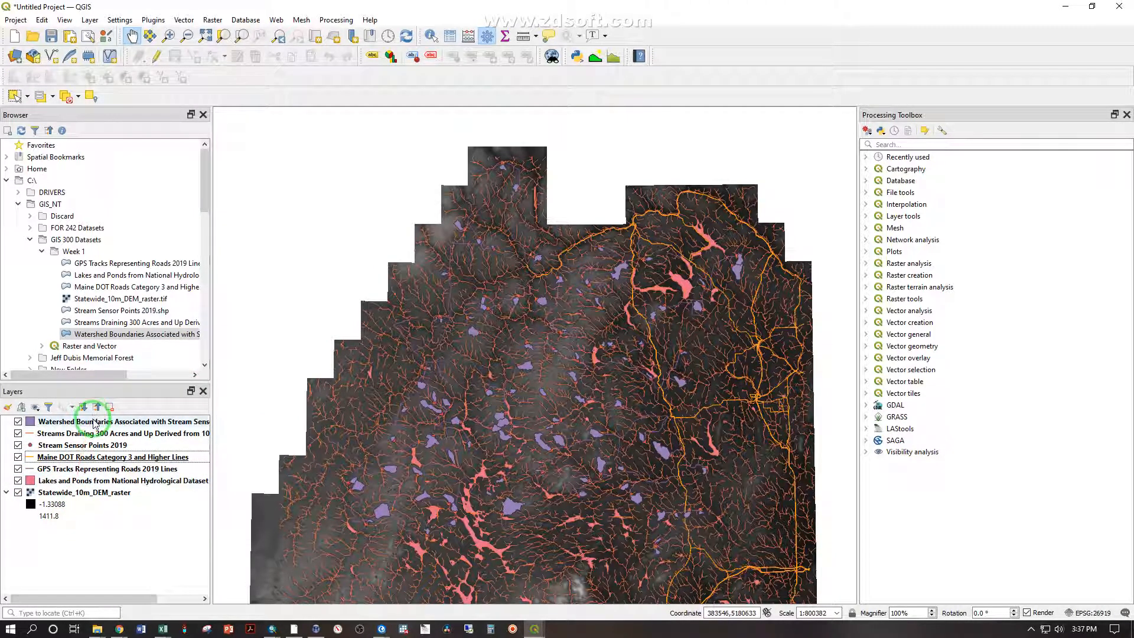
pyautogui.moveTo(93, 424); pyautogui.dragTo(92, 474)
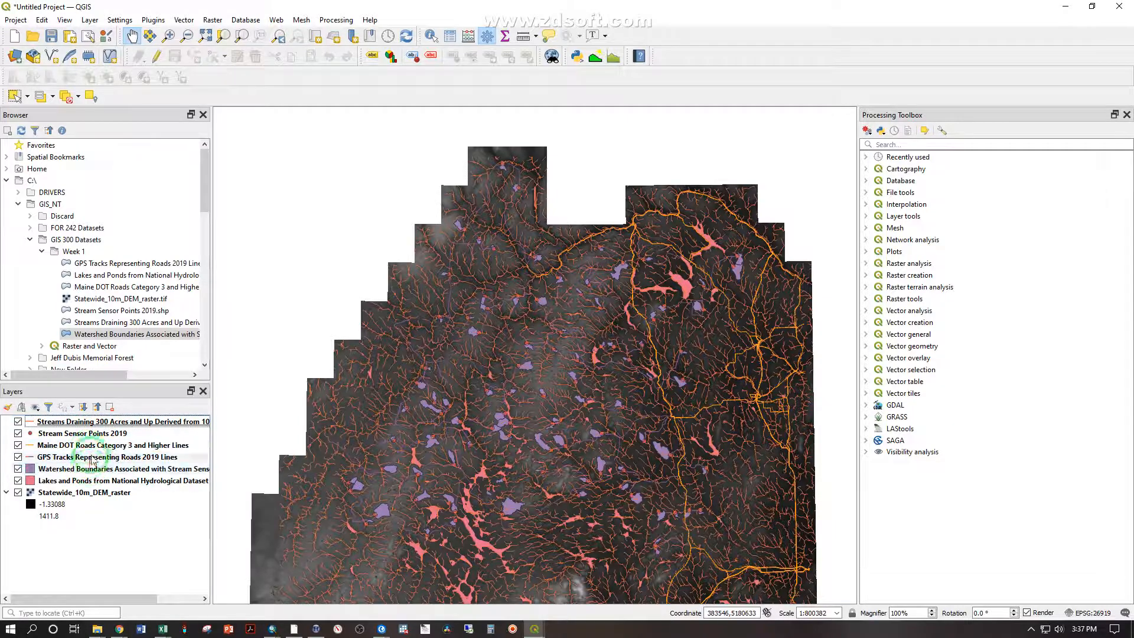
pyautogui.moveTo(88, 422); pyautogui.dragTo(87, 443)
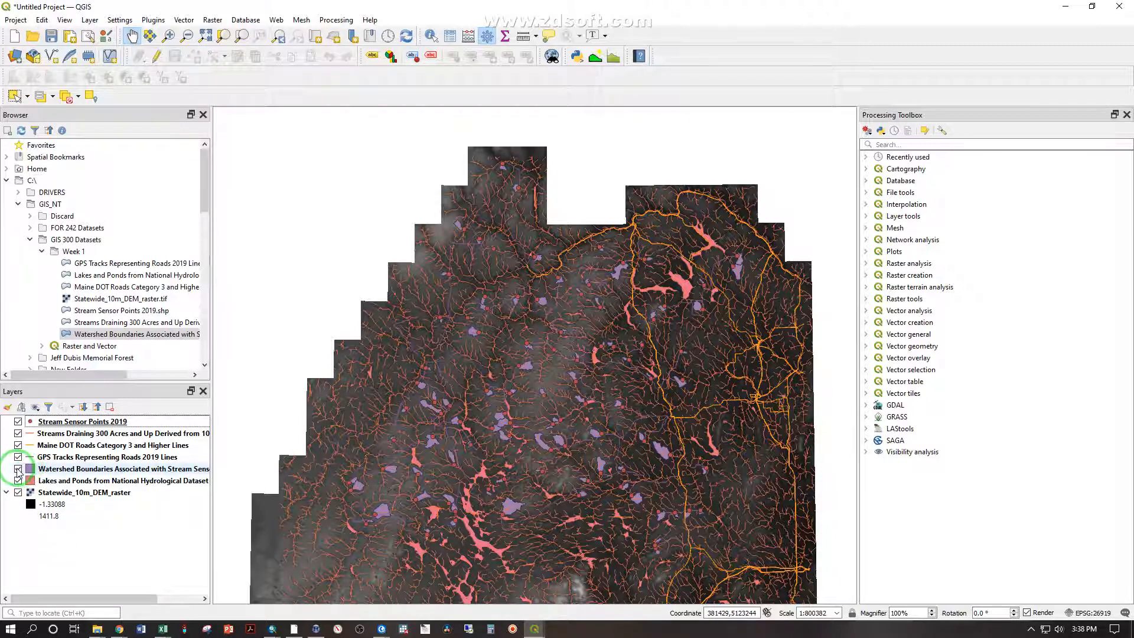
# - Hide the Watershed Boundaries layer and style the Lakes and Ponds layer with the simple blue fill symbol
pyautogui.click(18, 469)
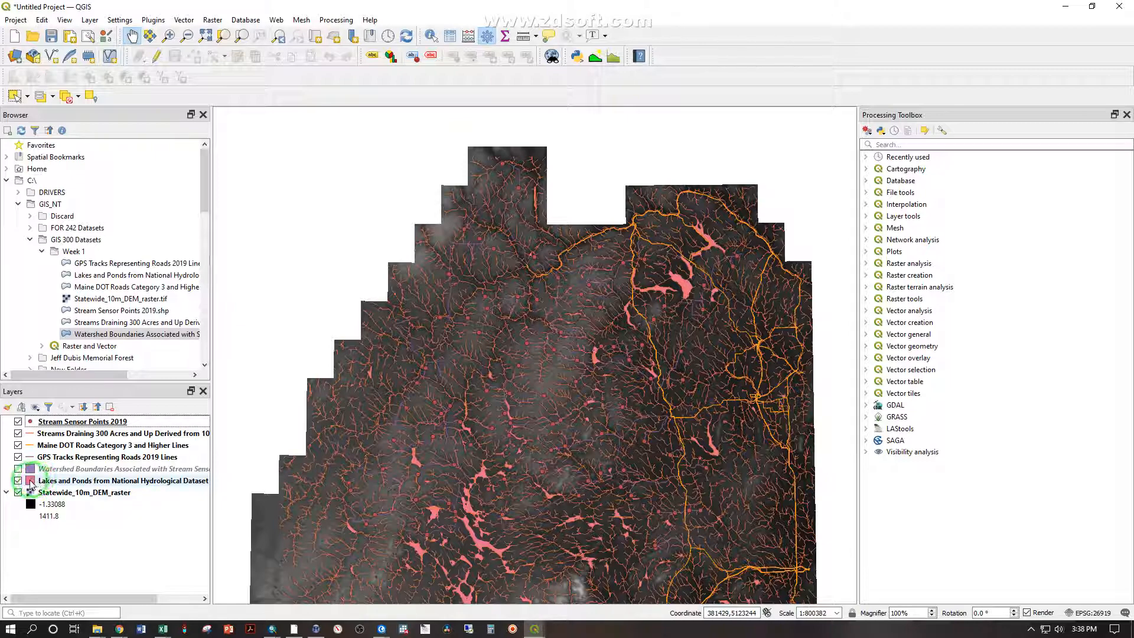
pyautogui.click(31, 482)
pyautogui.doubleClick(29, 480)
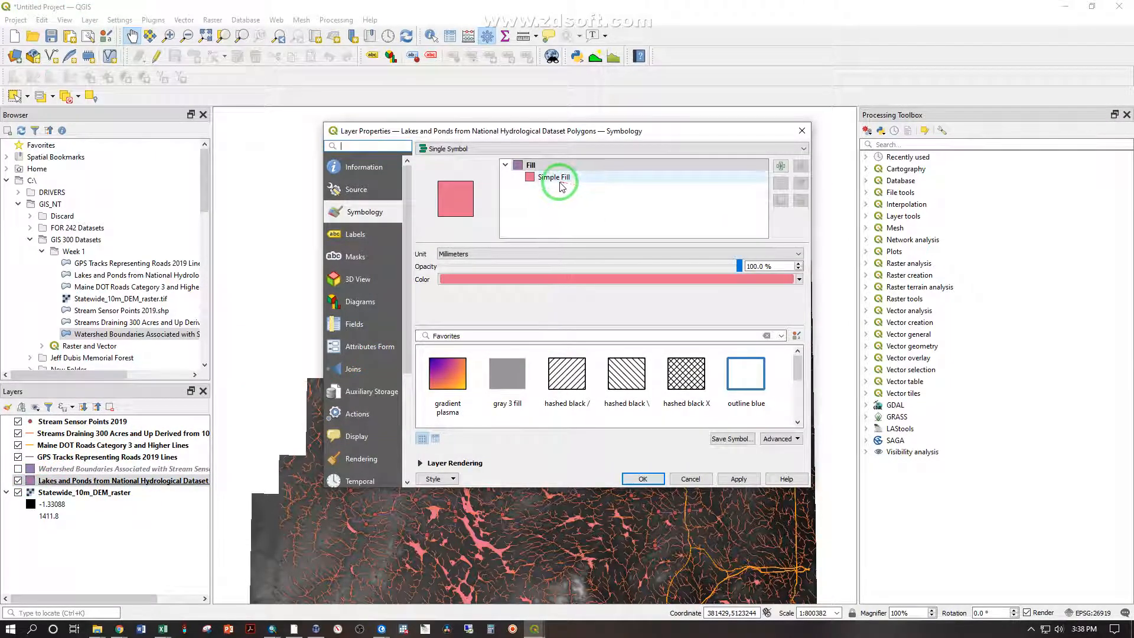
pyautogui.scroll(-2, 513, 394)
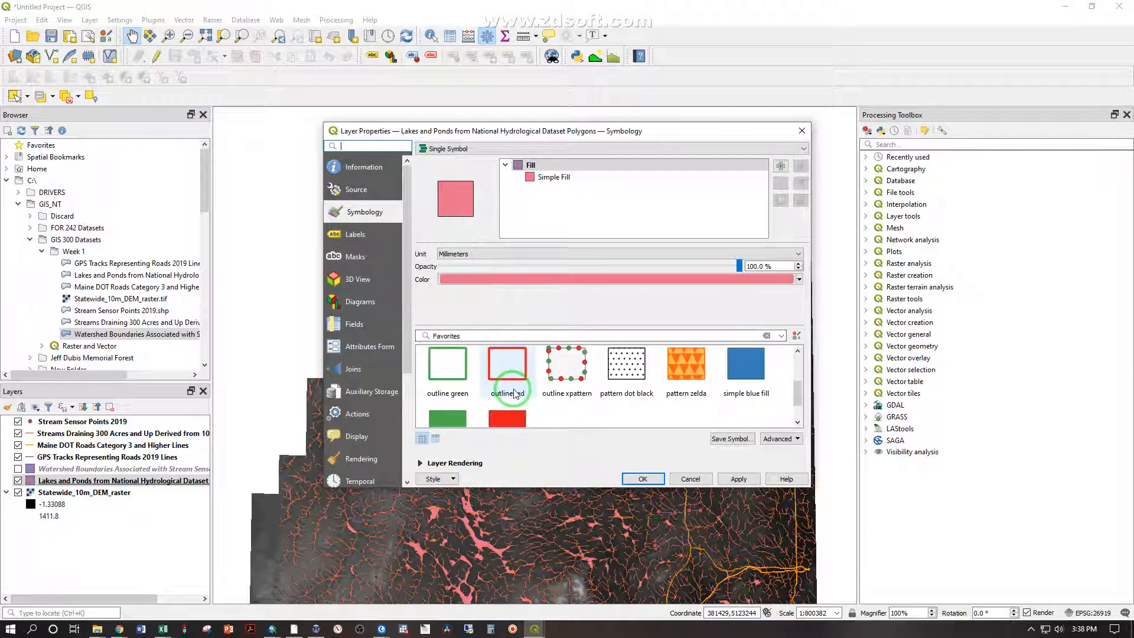
pyautogui.click(745, 367)
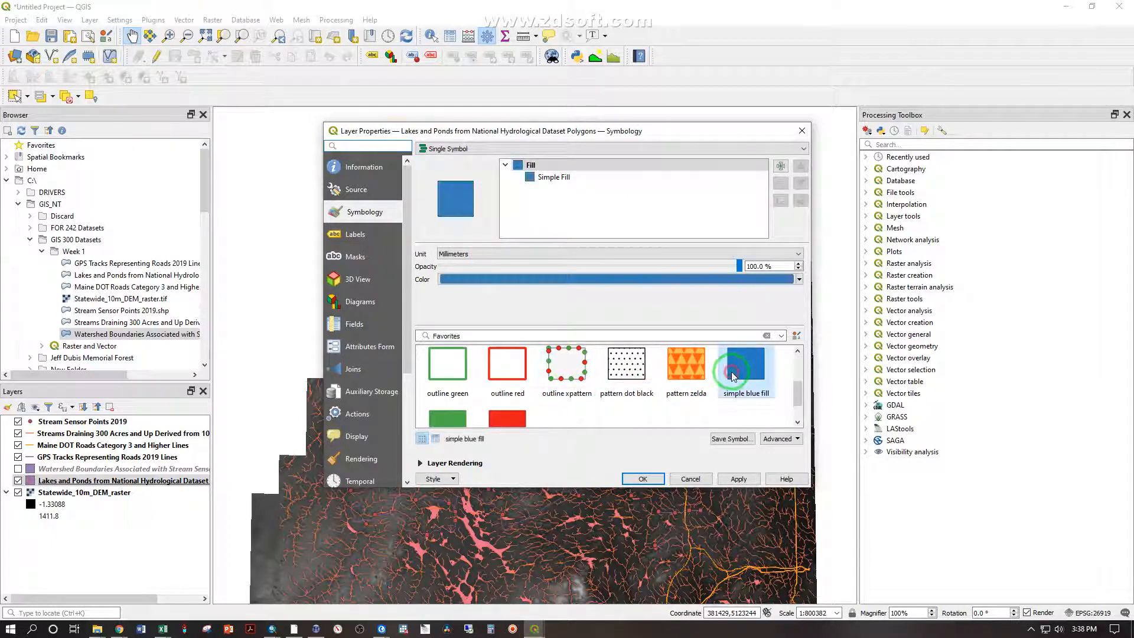
pyautogui.click(739, 479)
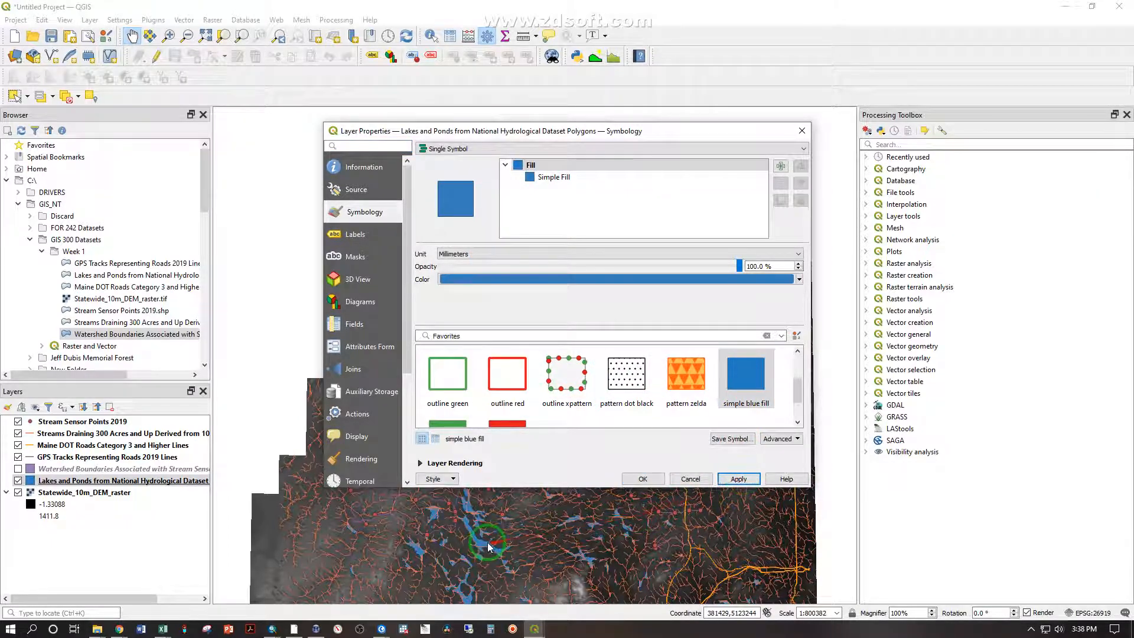
pyautogui.click(643, 479)
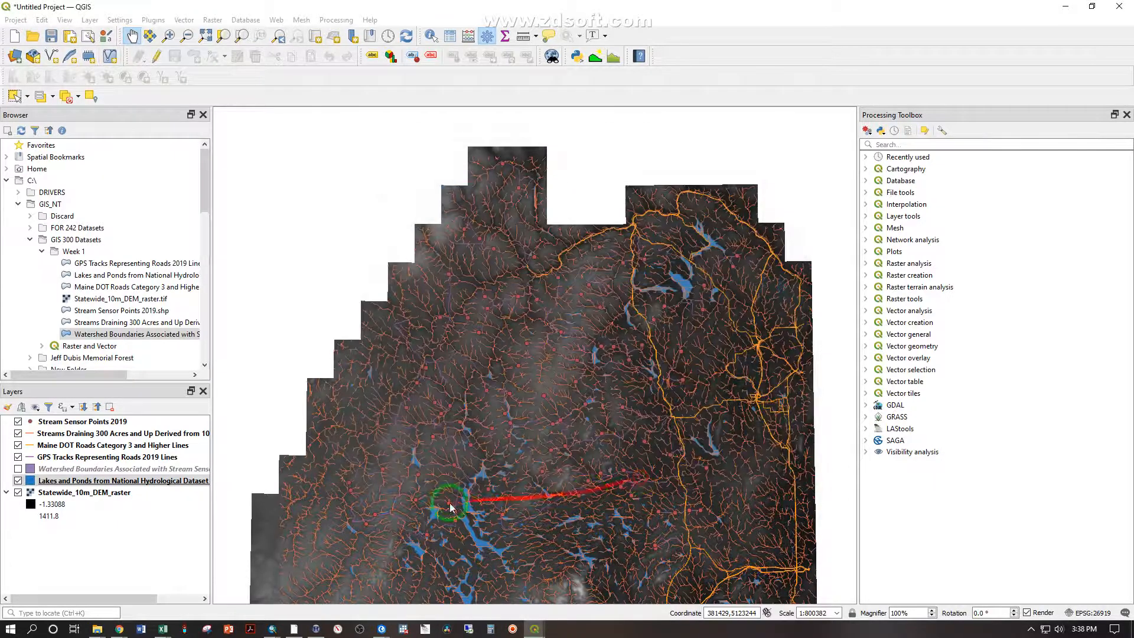
# - Examine the lake polygons and the stream lines around their shorelines up close on the map
pyautogui.scroll(4, 479, 521)
pyautogui.scroll(1, 479, 521)
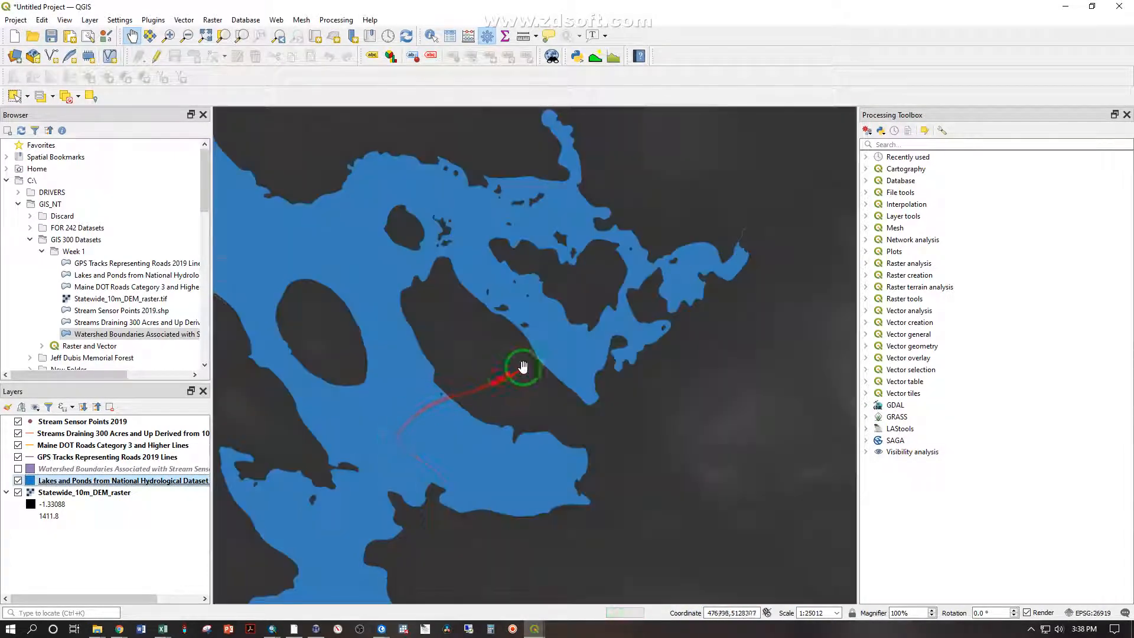
pyautogui.moveTo(404, 326); pyautogui.dragTo(724, 361)
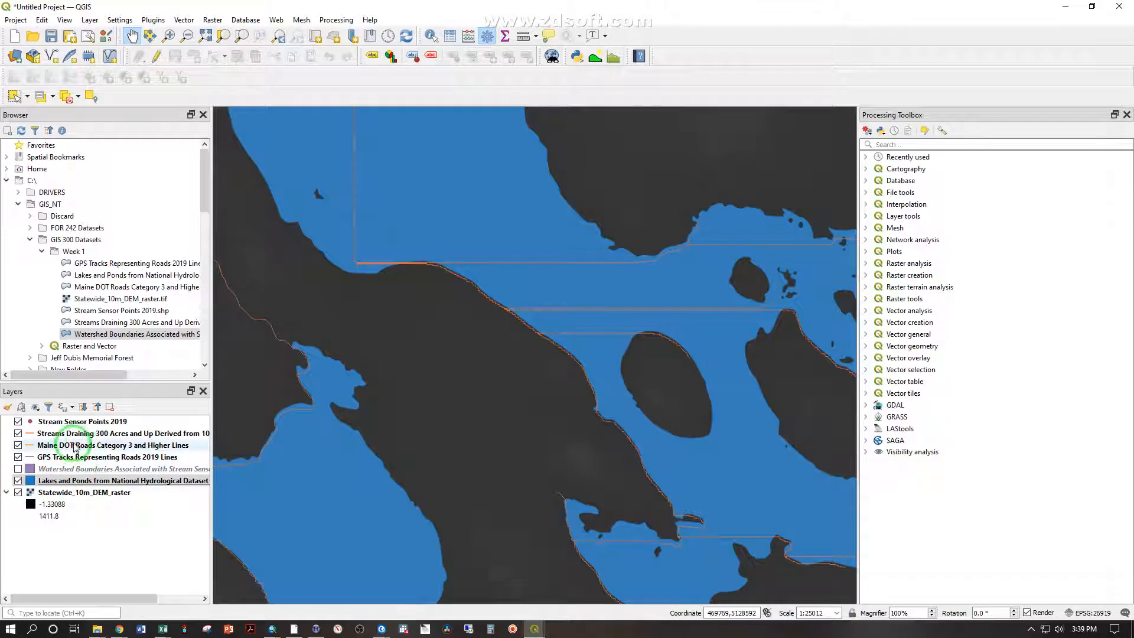
# - Move the Streams Draining 300 Acres and Up layer directly below the Lakes and Ponds layer
pyautogui.moveTo(77, 433); pyautogui.dragTo(79, 485)
pyautogui.moveTo(600, 347); pyautogui.dragTo(281, 194)
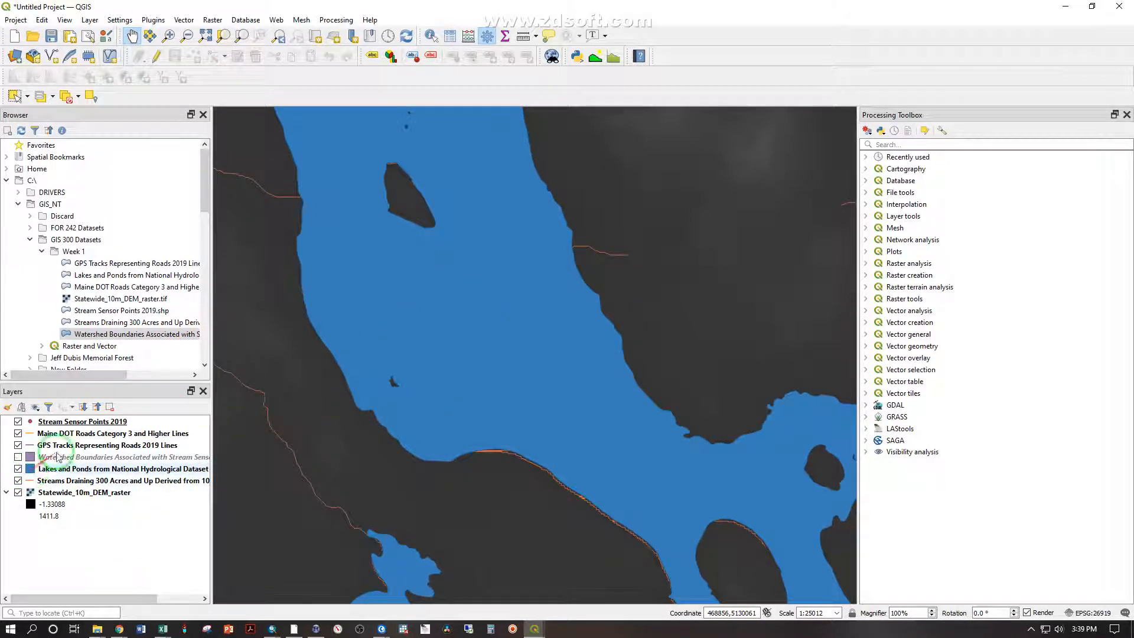
# - Make the outline of the Lakes and Ponds simple fill symbol a transparent stroke
pyautogui.click(33, 470)
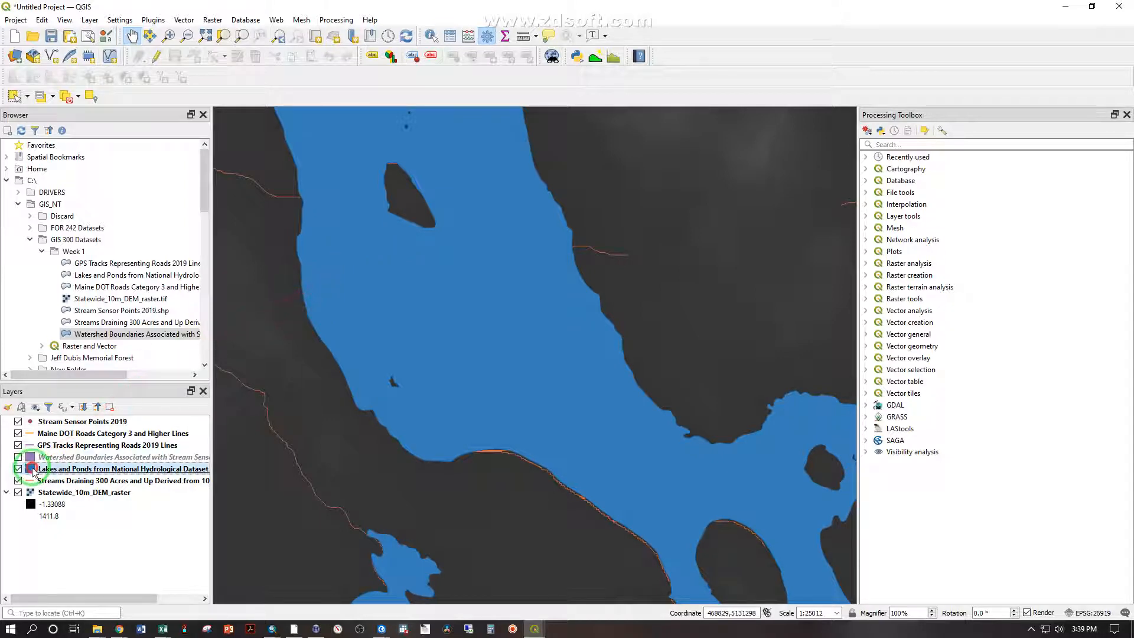
pyautogui.doubleClick(31, 470)
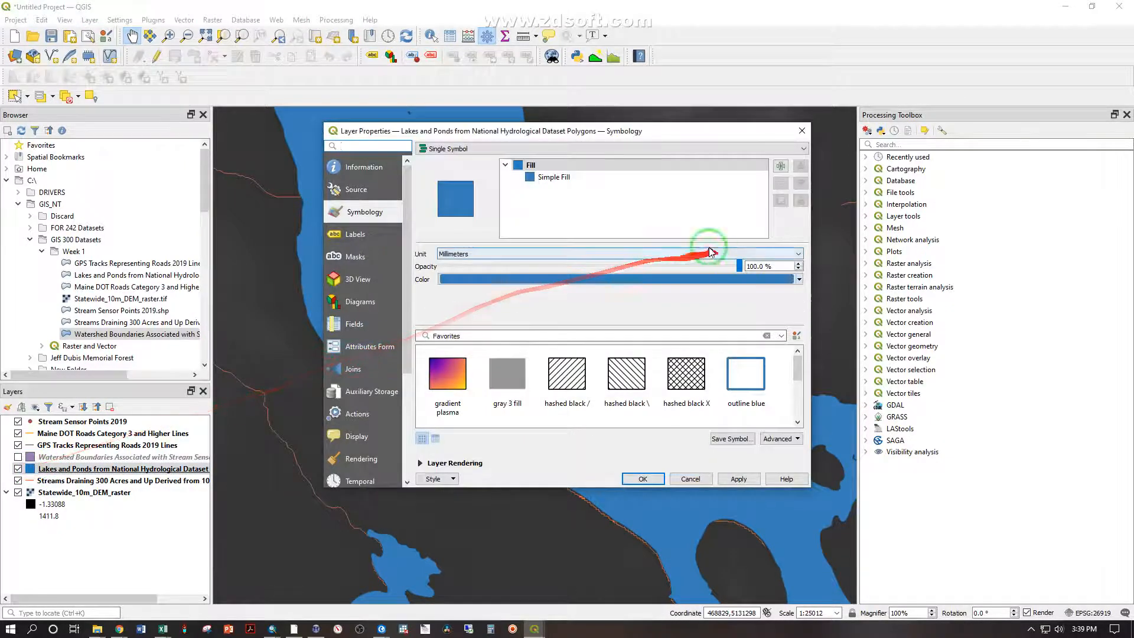
pyautogui.click(541, 178)
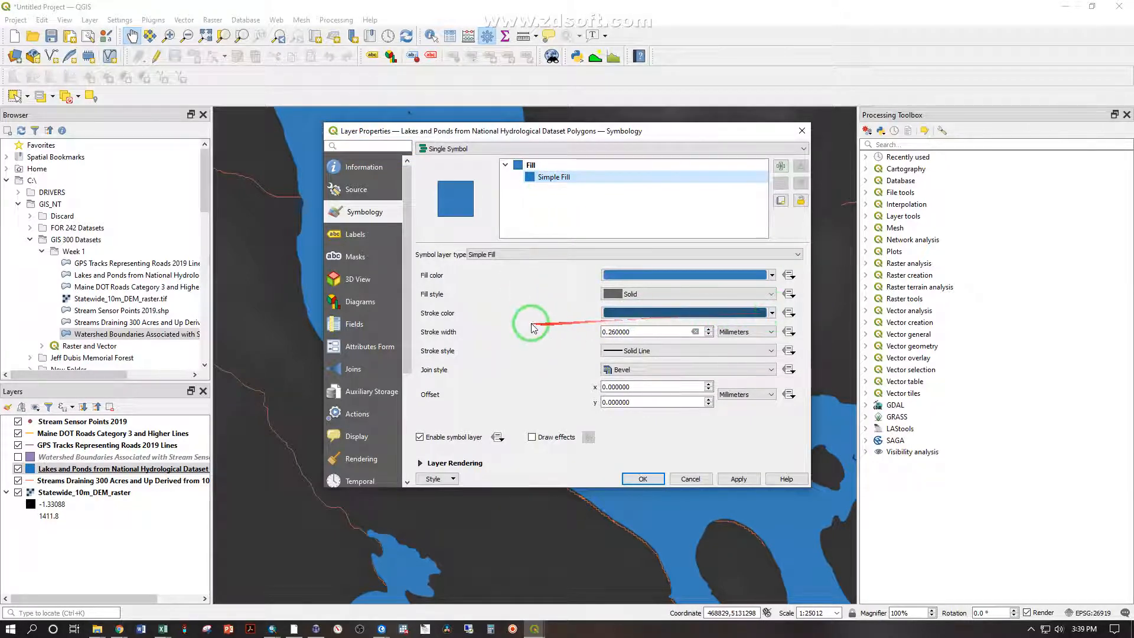
pyautogui.click(772, 313)
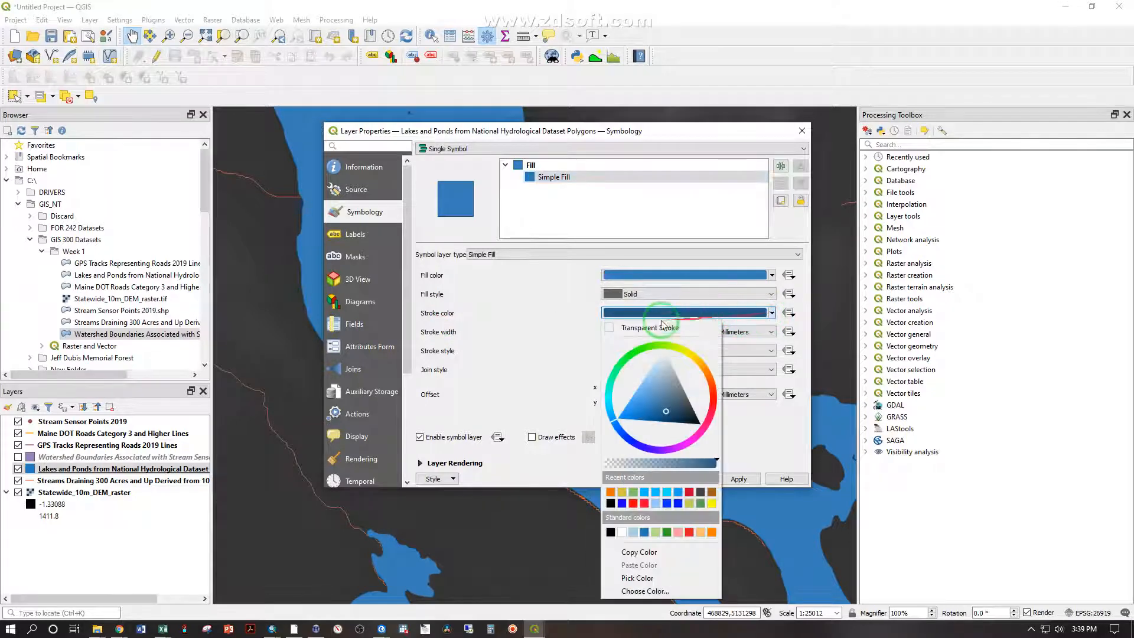
pyautogui.click(609, 327)
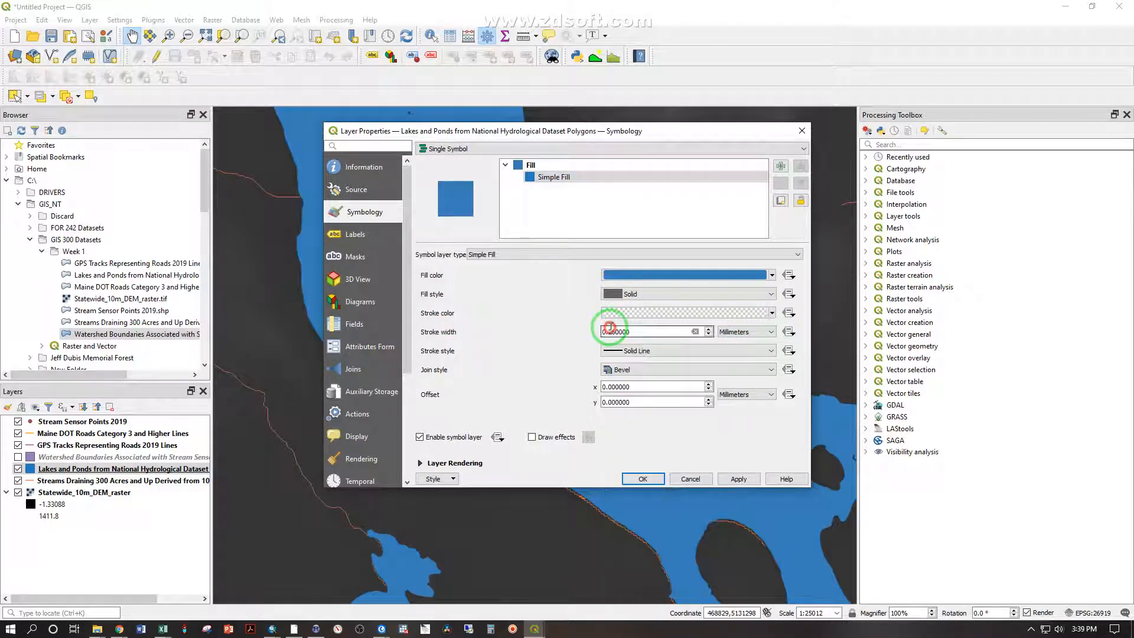
pyautogui.click(637, 474)
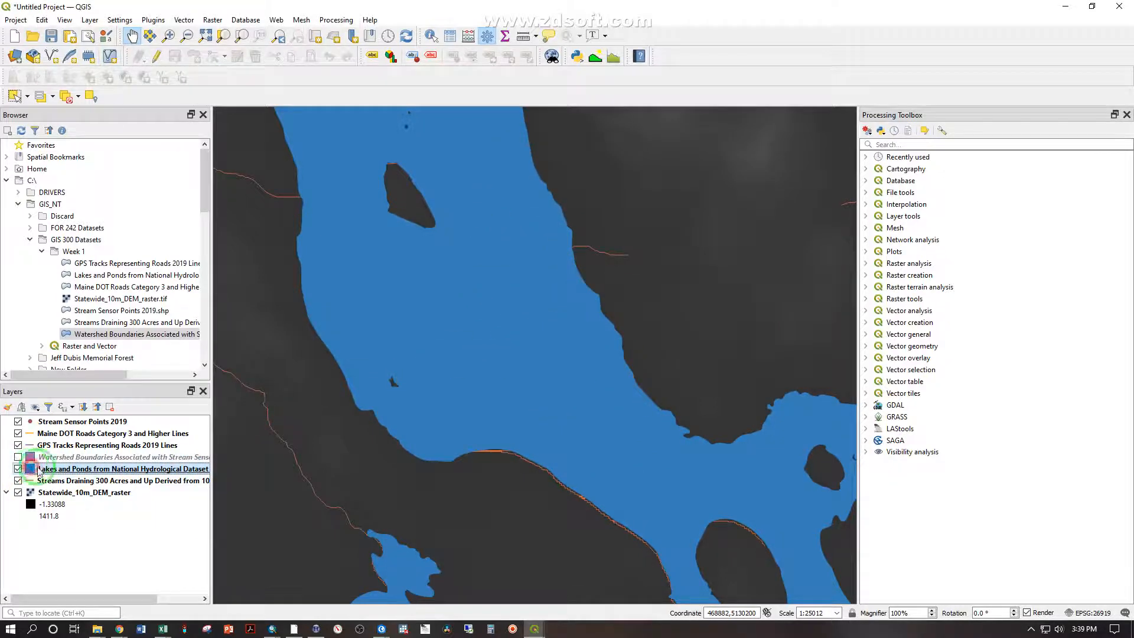
# - Give the Lakes and Ponds simple fill an opaque yellow stroke colour and apply it
pyautogui.doubleClick(39, 470)
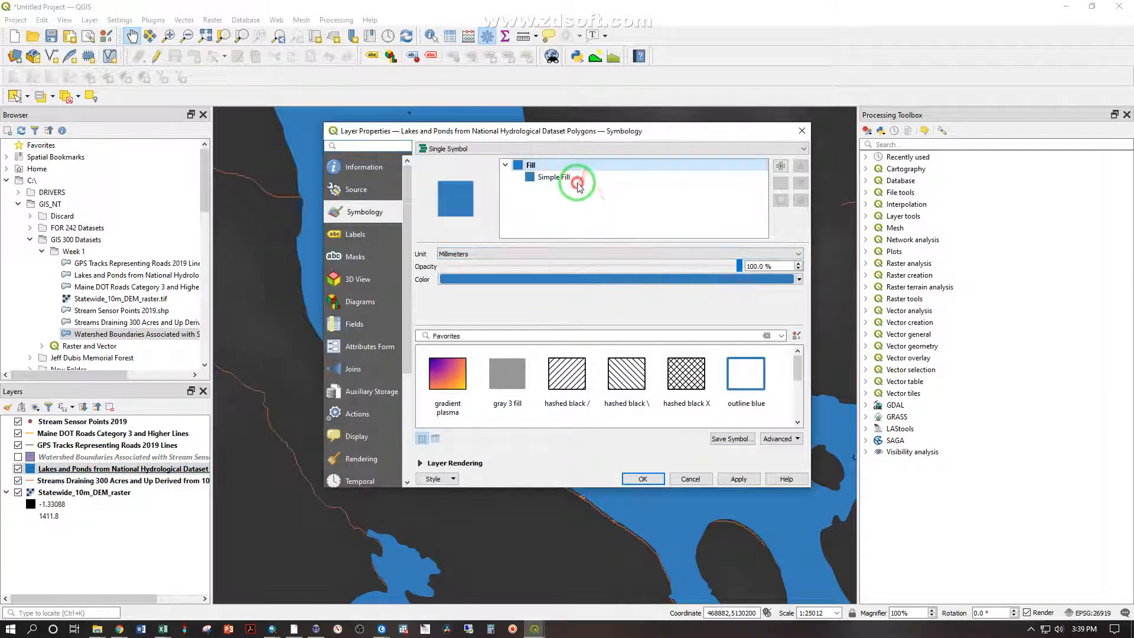
pyautogui.click(578, 185)
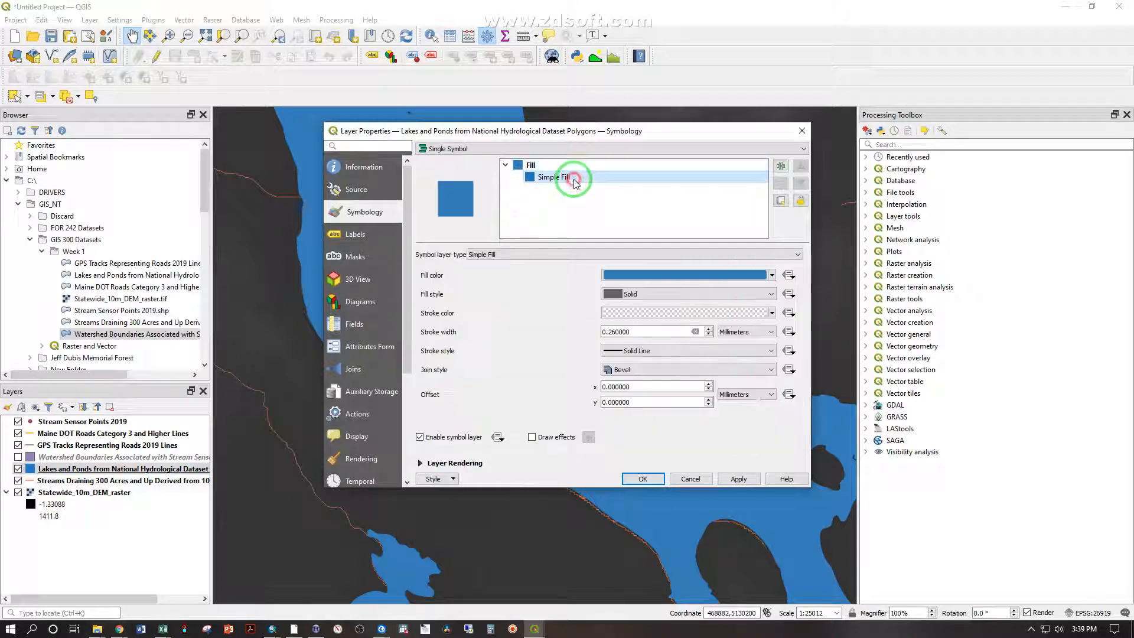
pyautogui.click(772, 313)
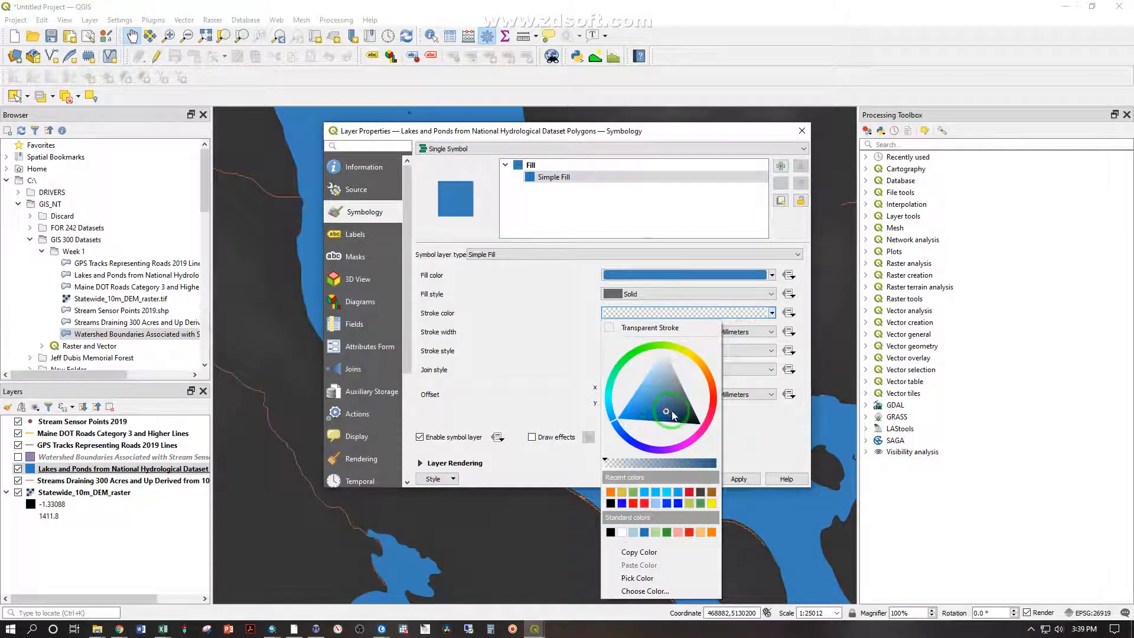
pyautogui.moveTo(672, 413); pyautogui.dragTo(690, 420)
pyautogui.click(609, 462)
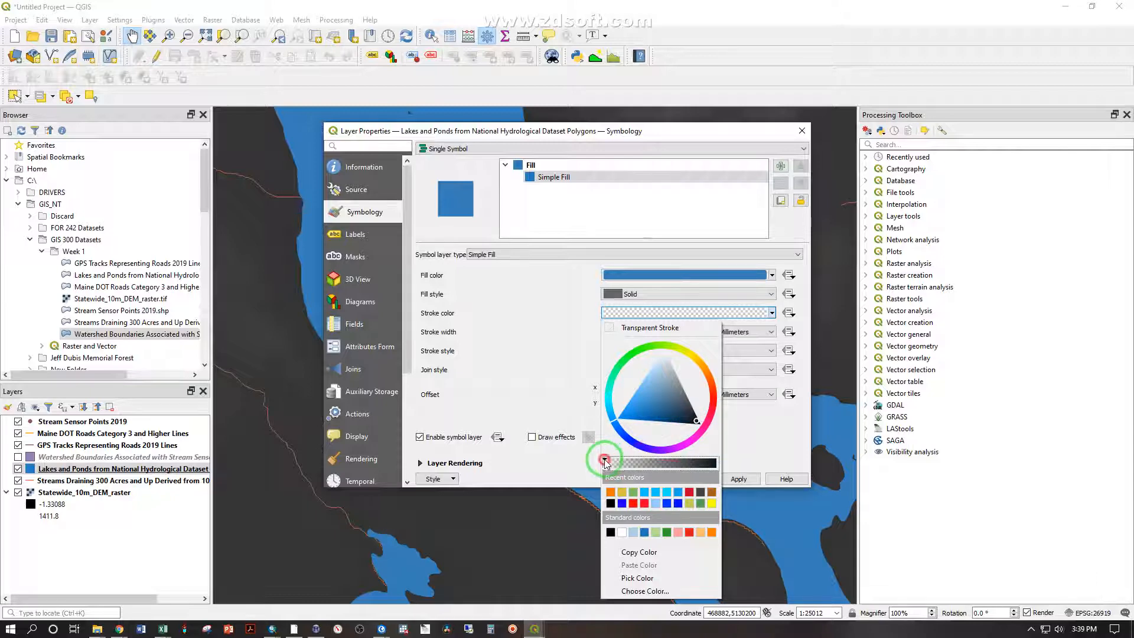
pyautogui.moveTo(605, 464); pyautogui.dragTo(699, 464)
pyautogui.moveTo(684, 351); pyautogui.dragTo(683, 357)
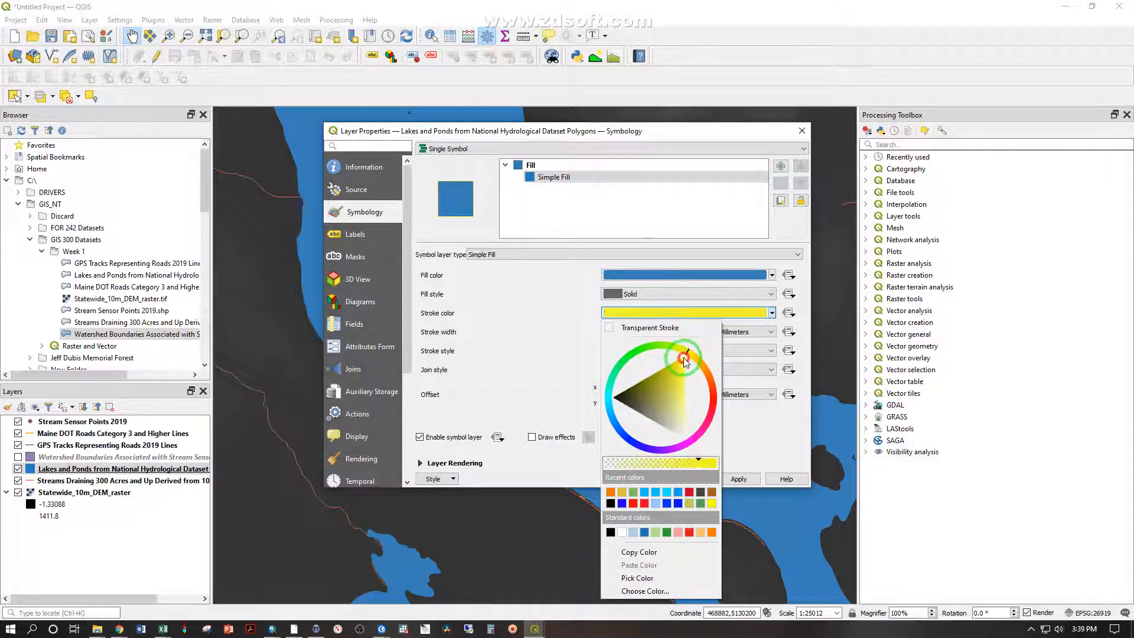
pyautogui.click(744, 416)
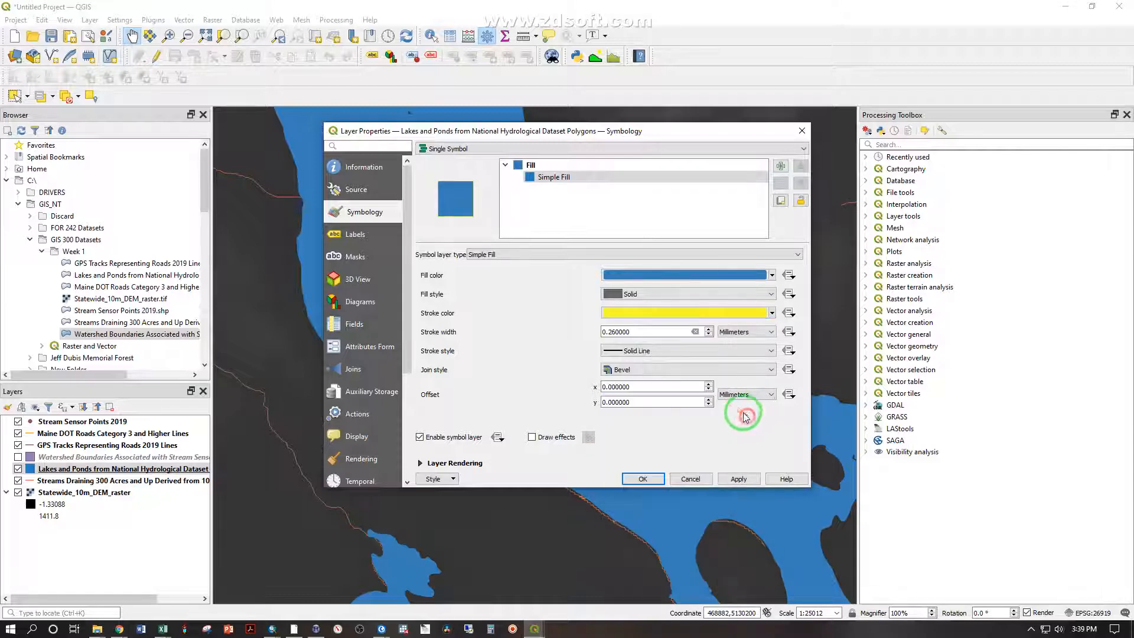
pyautogui.click(643, 478)
pyautogui.scroll(-3, 570, 251)
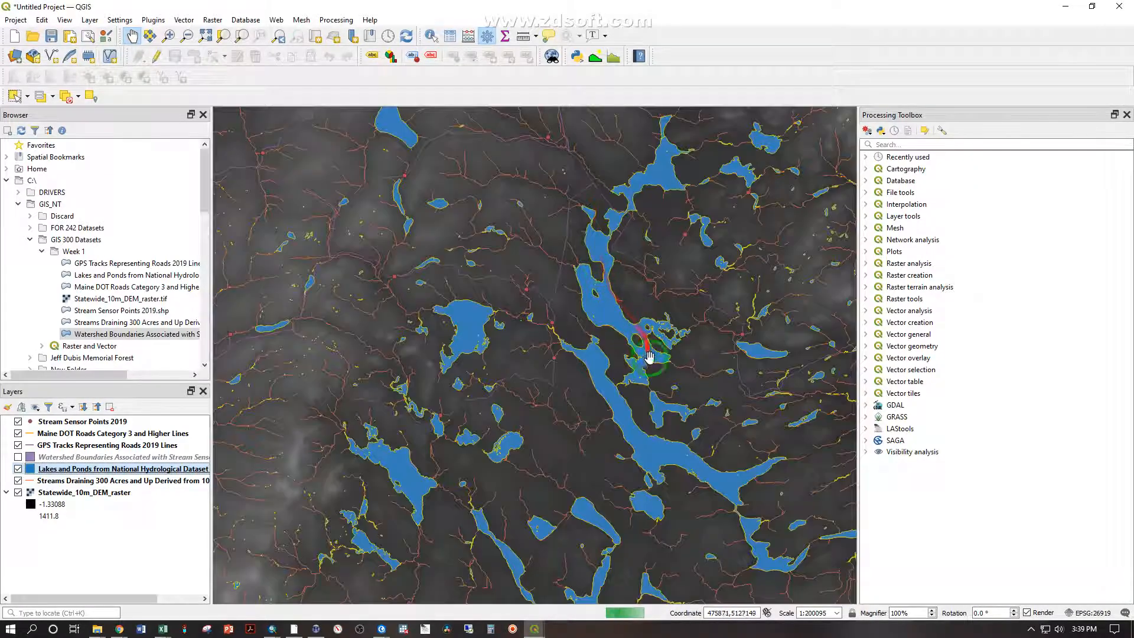
pyautogui.scroll(-3, 651, 372)
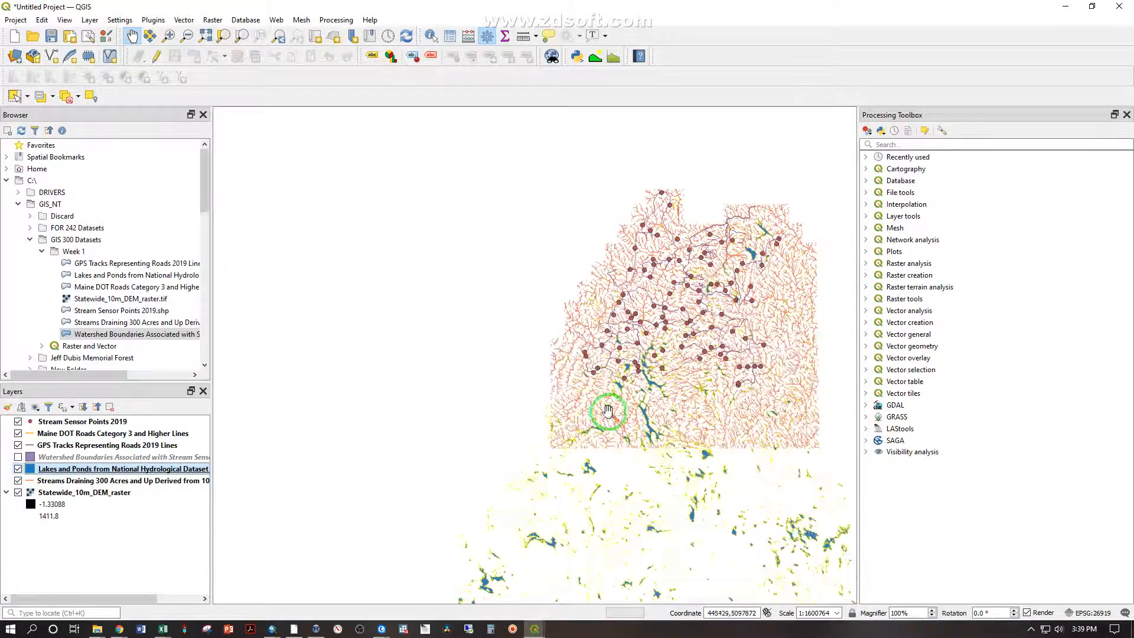
# - Hide the GPS tracks, Maine DOT roads, Stream Sensor Points 2019 and Streams Draining 300 Acres and Up layers
pyautogui.click(18, 445)
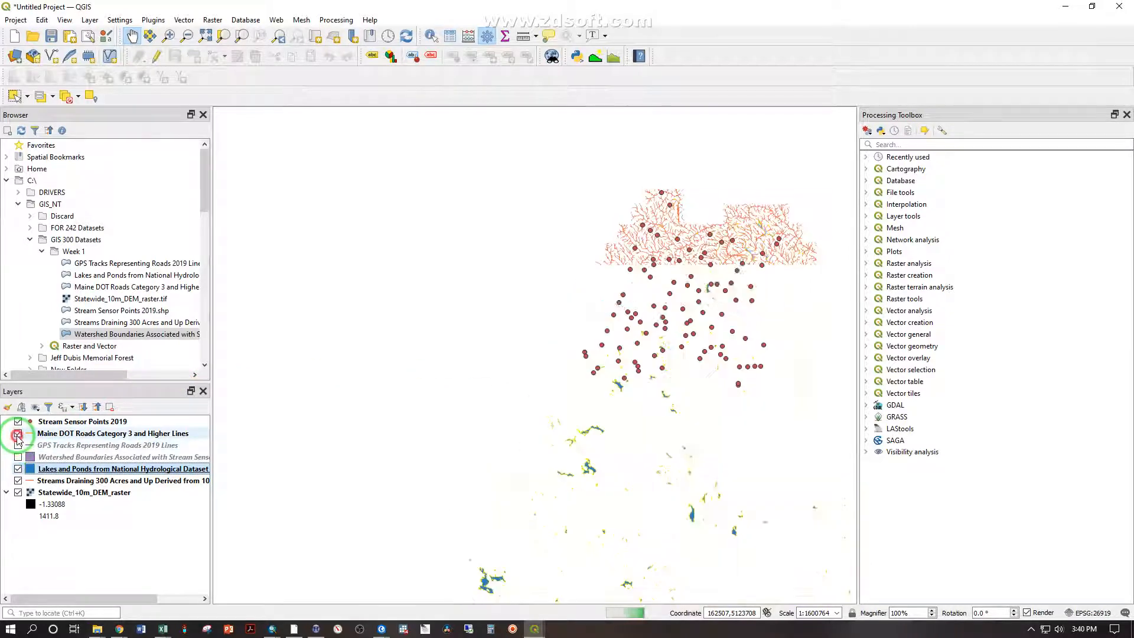
pyautogui.click(17, 433)
pyautogui.click(17, 421)
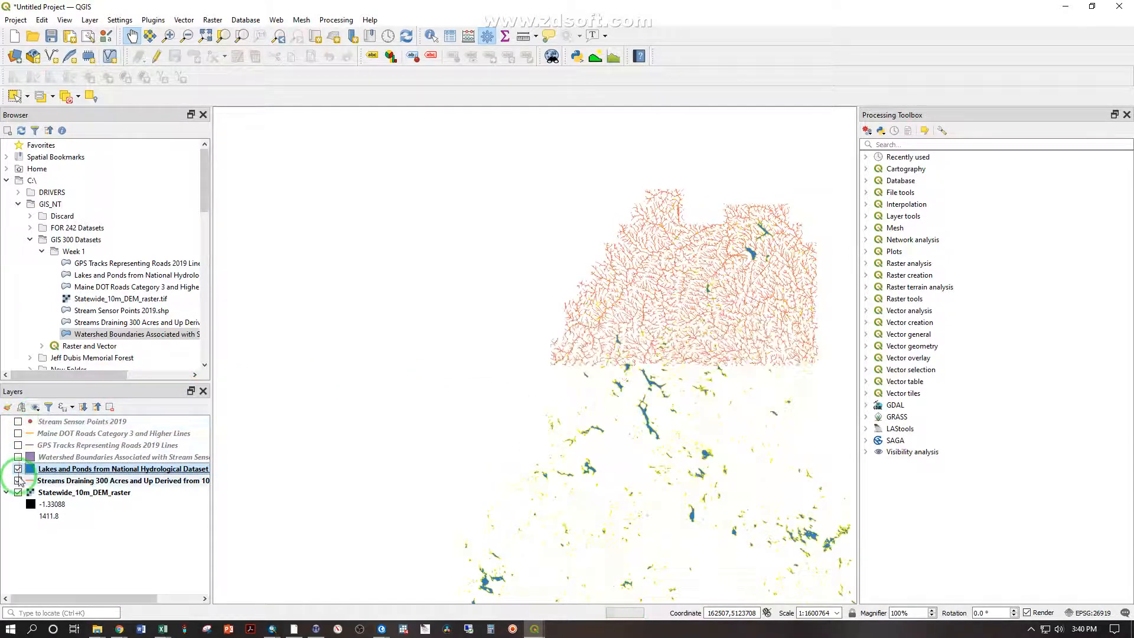
pyautogui.click(18, 480)
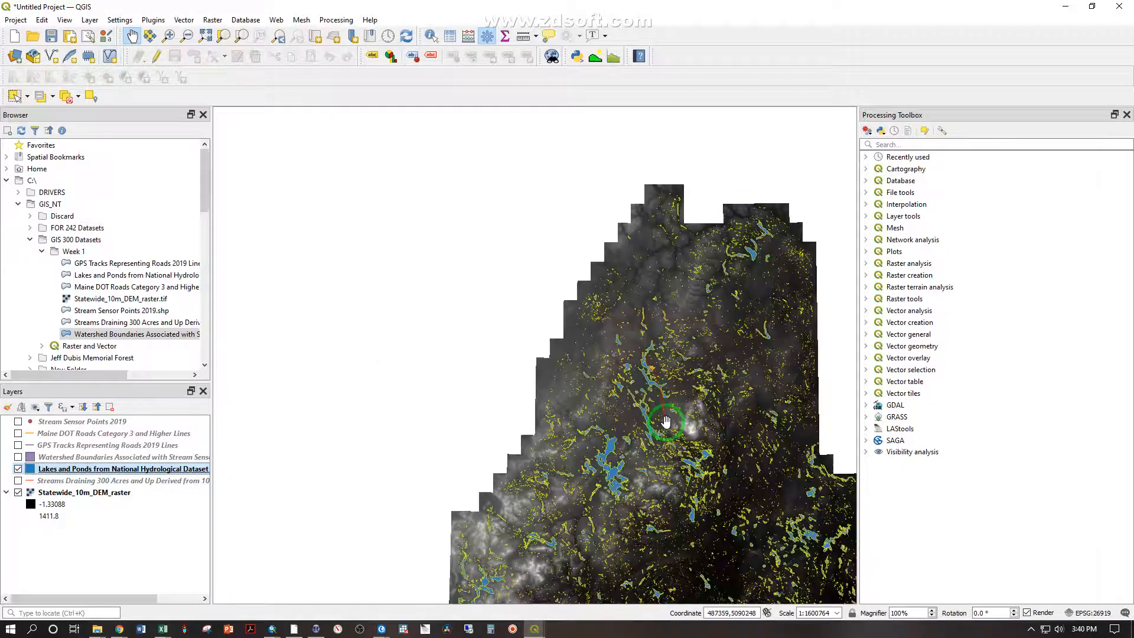
# - Replace the yellow outline of the Lakes and Ponds polygons with a transparent stroke
pyautogui.scroll(-1, 747, 505)
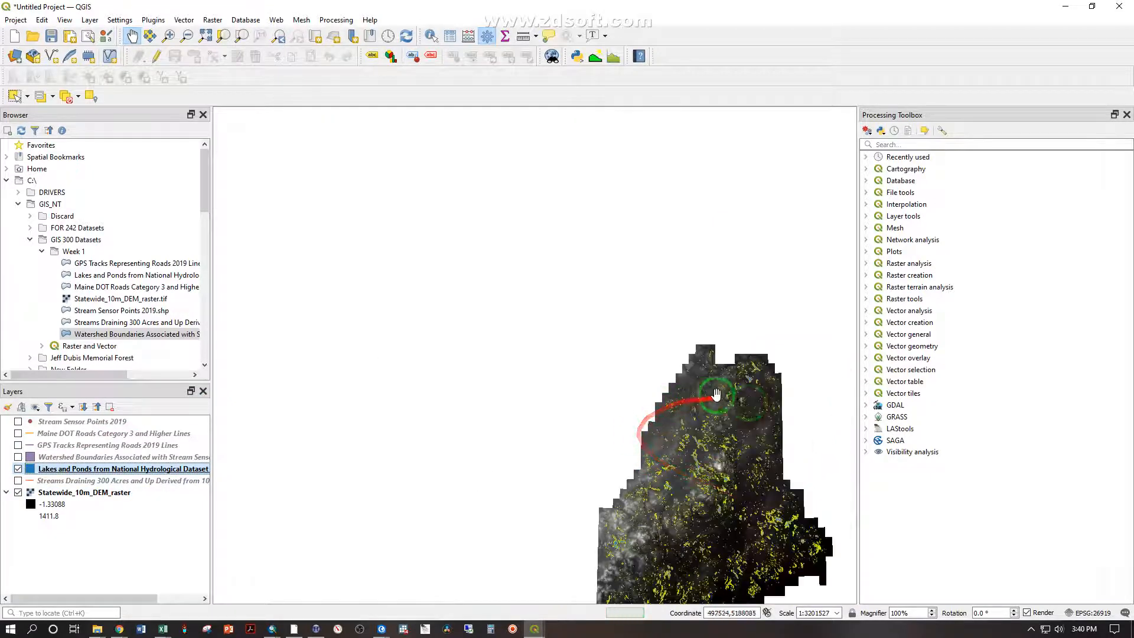
pyautogui.moveTo(760, 461); pyautogui.dragTo(677, 436)
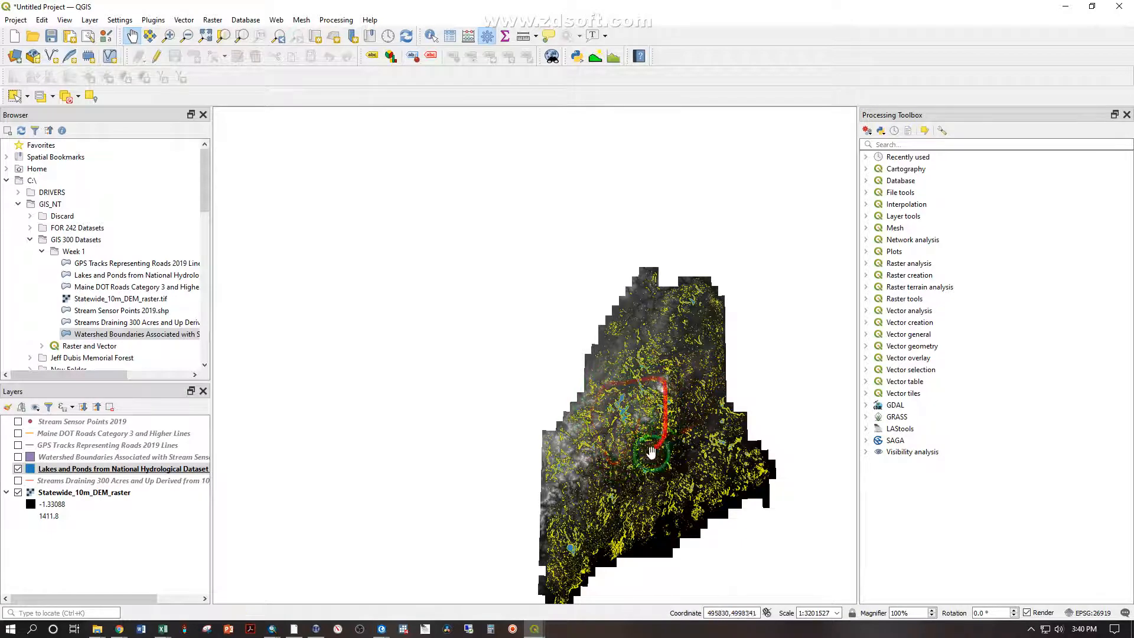
pyautogui.scroll(1, 678, 468)
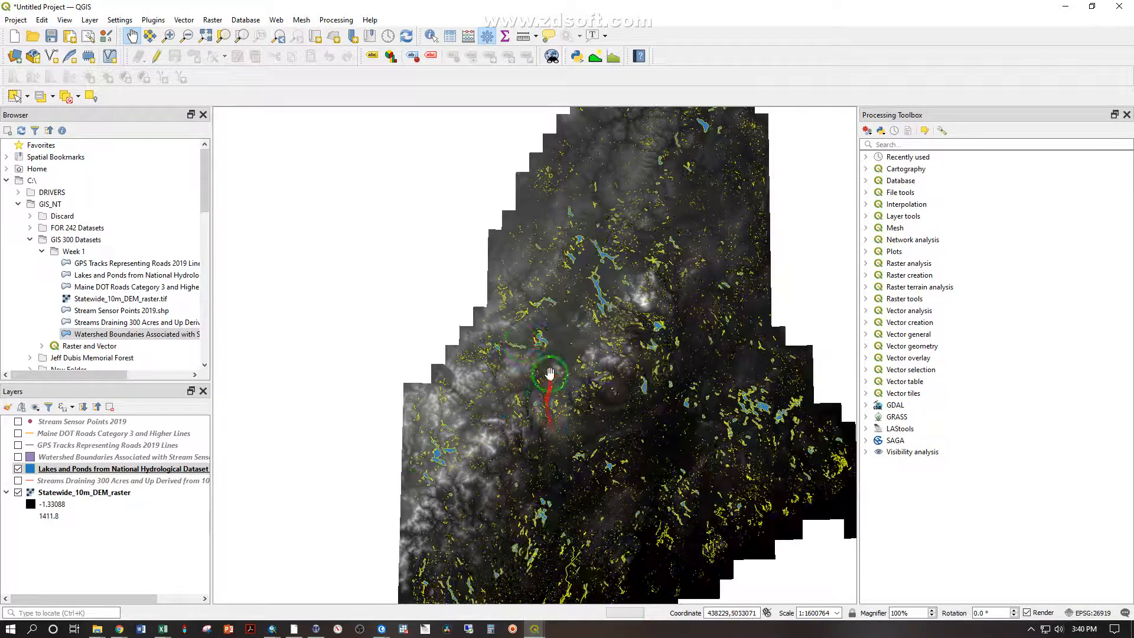
pyautogui.click(31, 469)
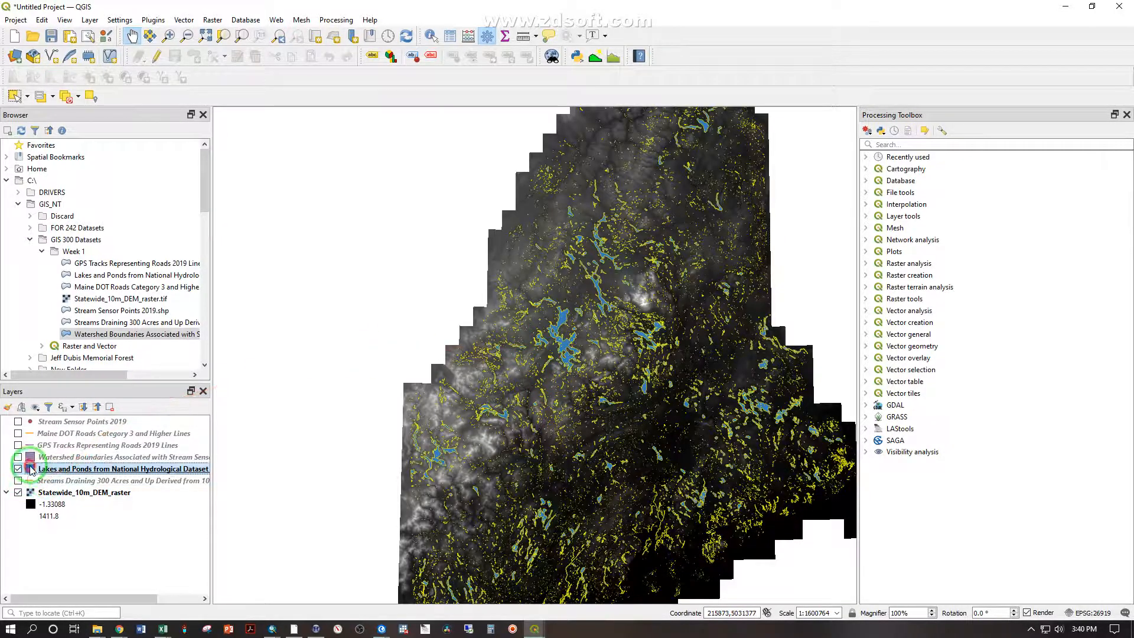
pyautogui.doubleClick(30, 470)
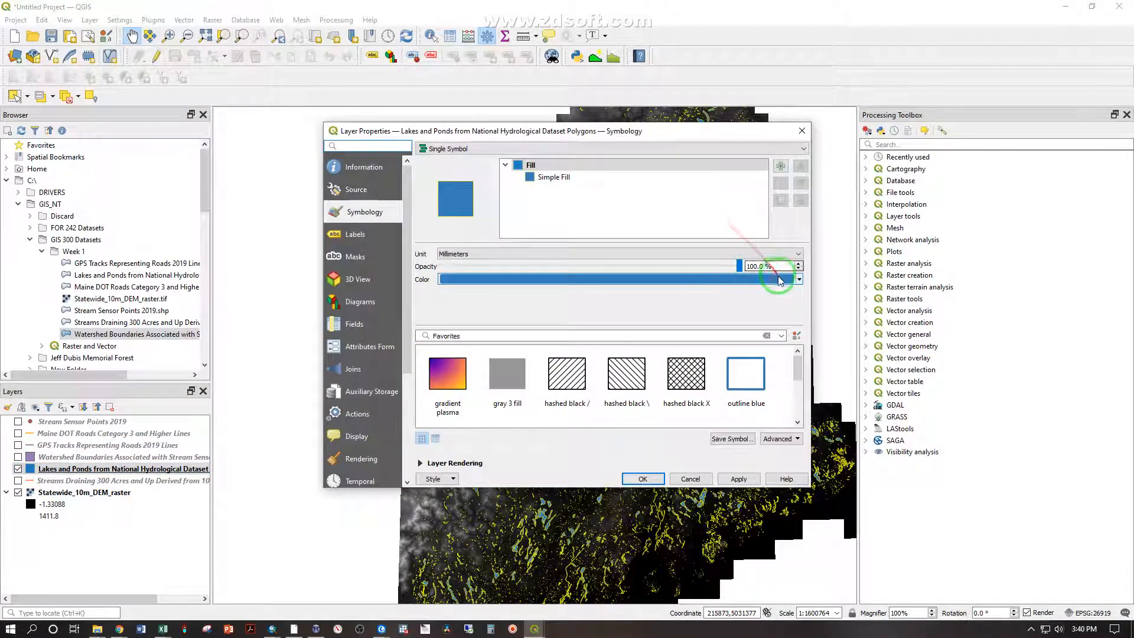
pyautogui.click(553, 179)
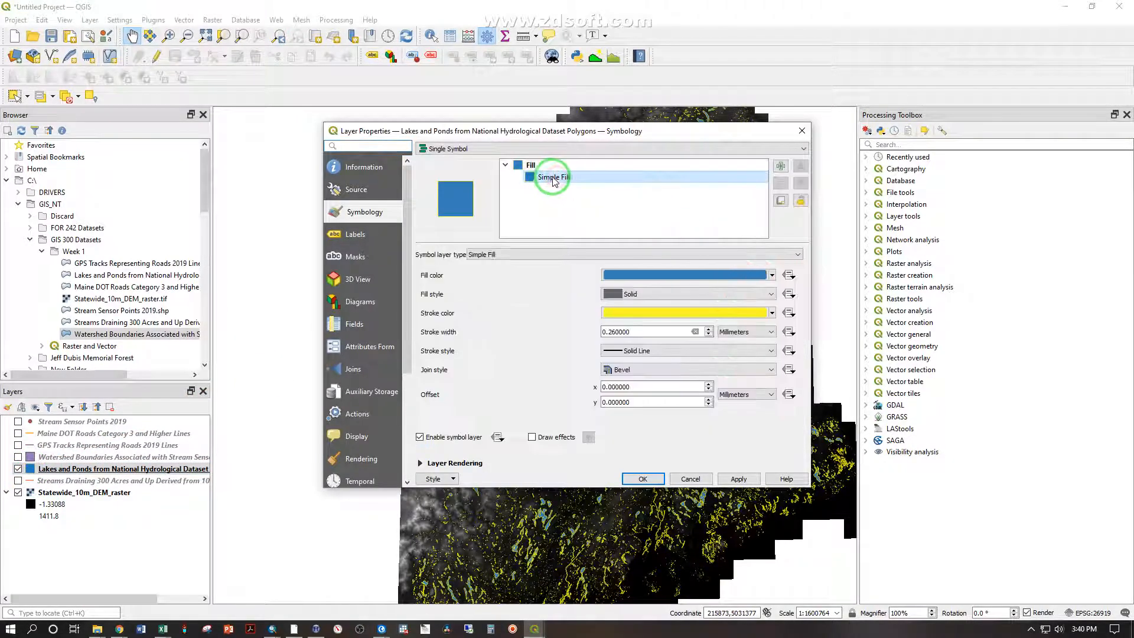
pyautogui.click(772, 312)
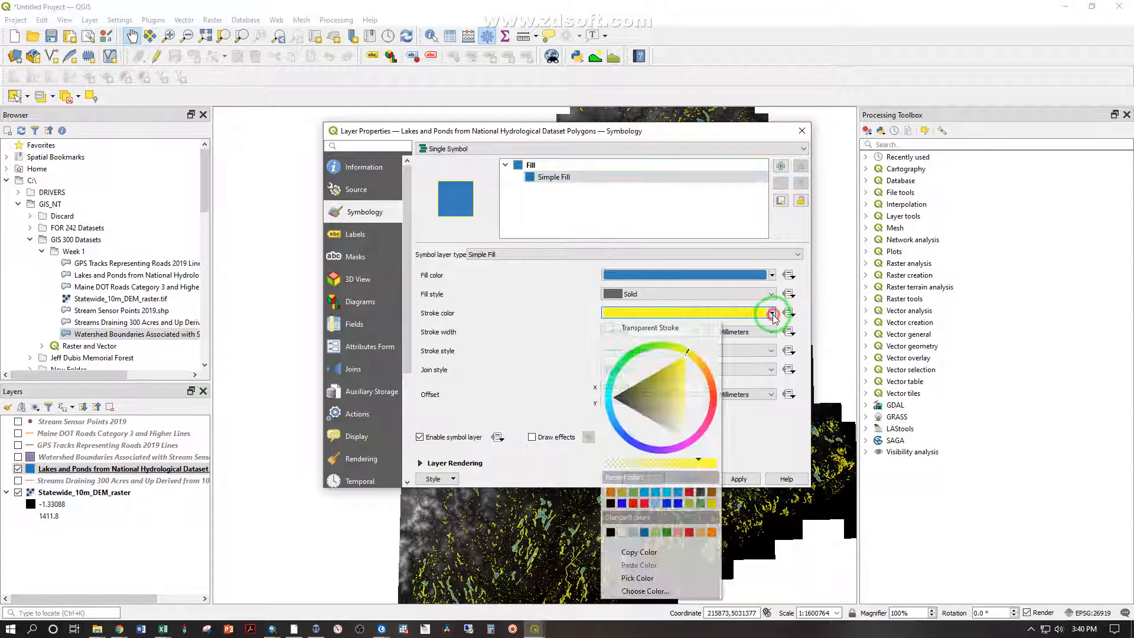
pyautogui.click(644, 328)
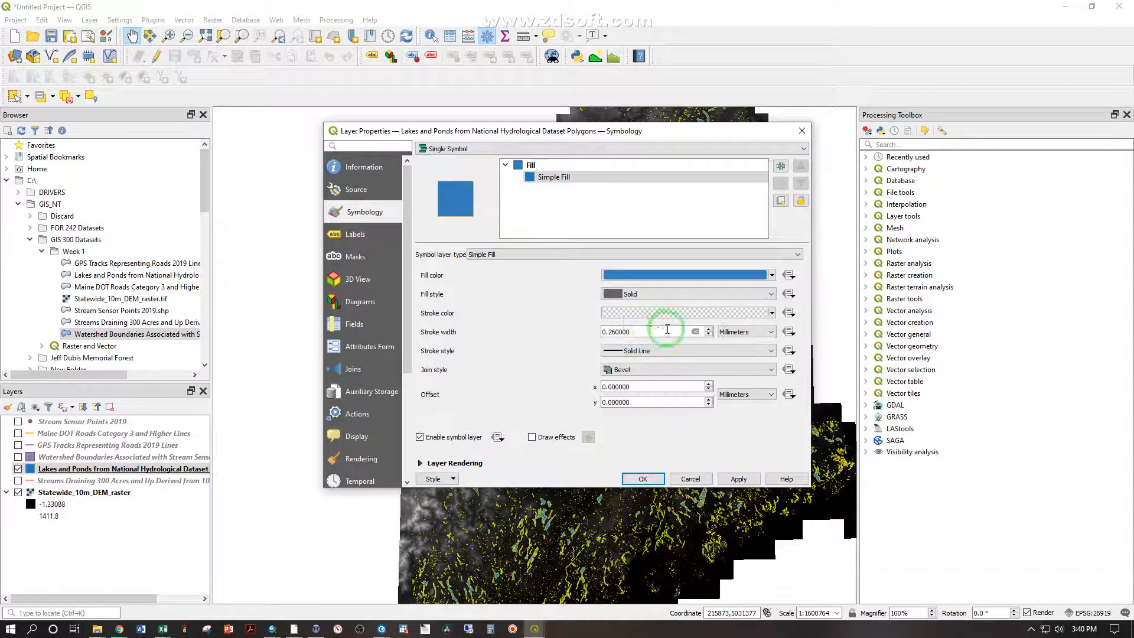
pyautogui.click(643, 478)
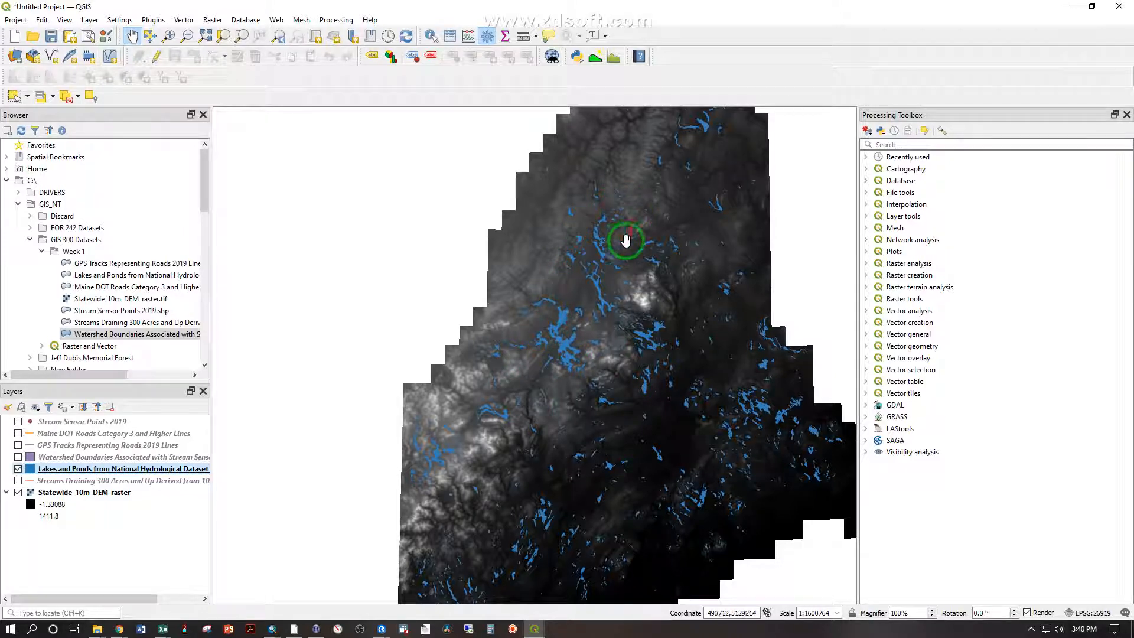
# - Show the Stream Sensor Points 2019 layer over the lakes and the DEM raster, and select that layer
pyautogui.scroll(3, 620, 237)
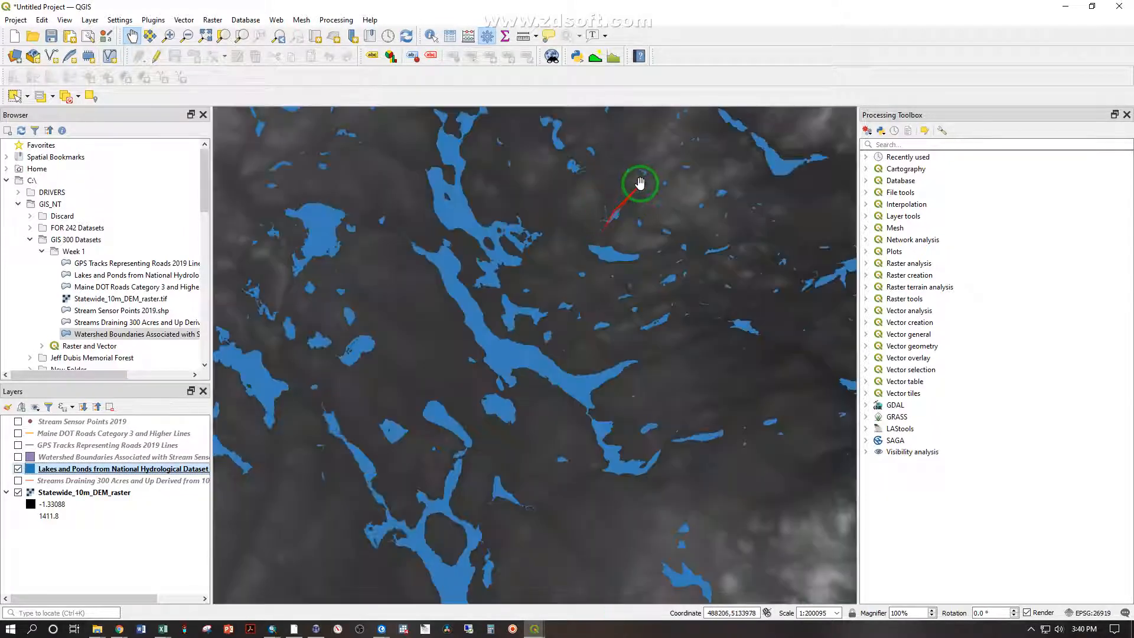
pyautogui.scroll(1, 645, 182)
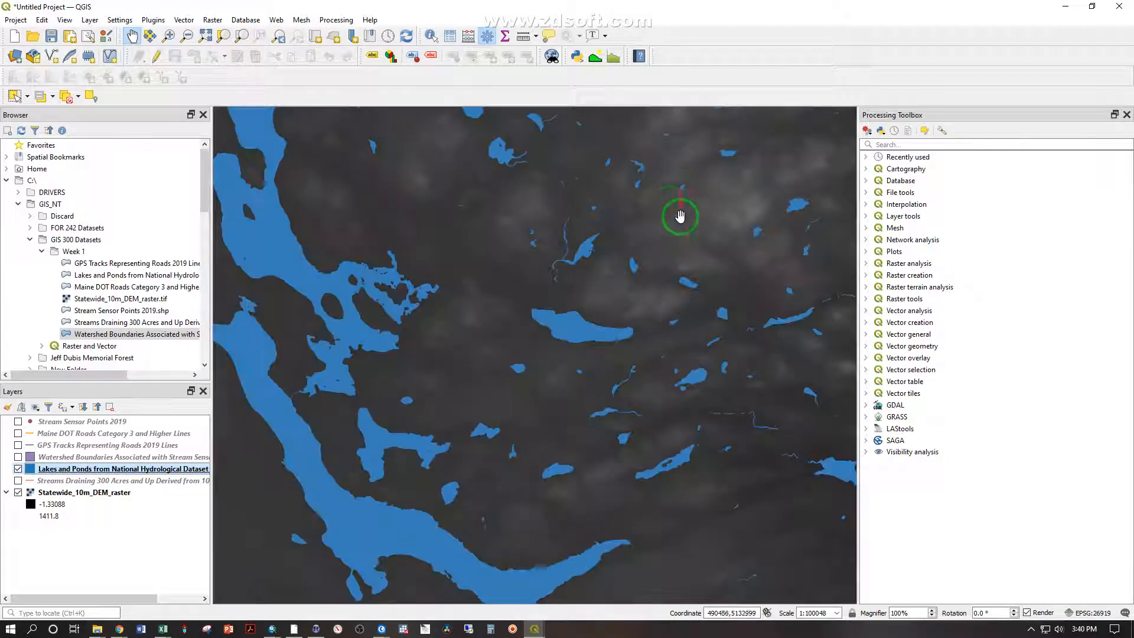
pyautogui.scroll(2, 508, 271)
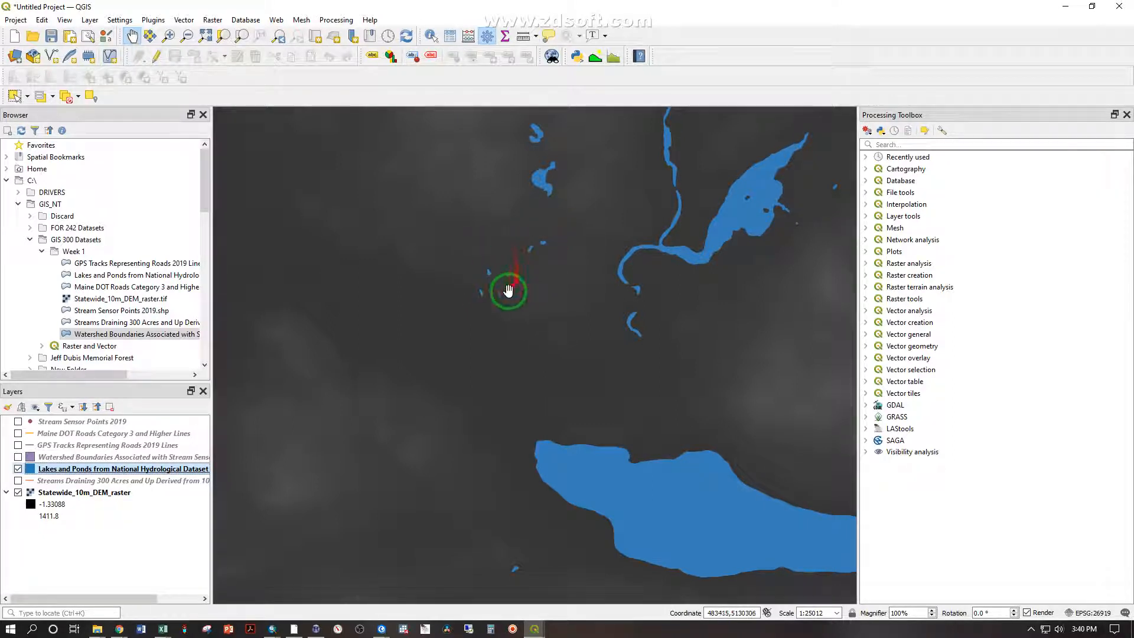
pyautogui.scroll(-3, 509, 287)
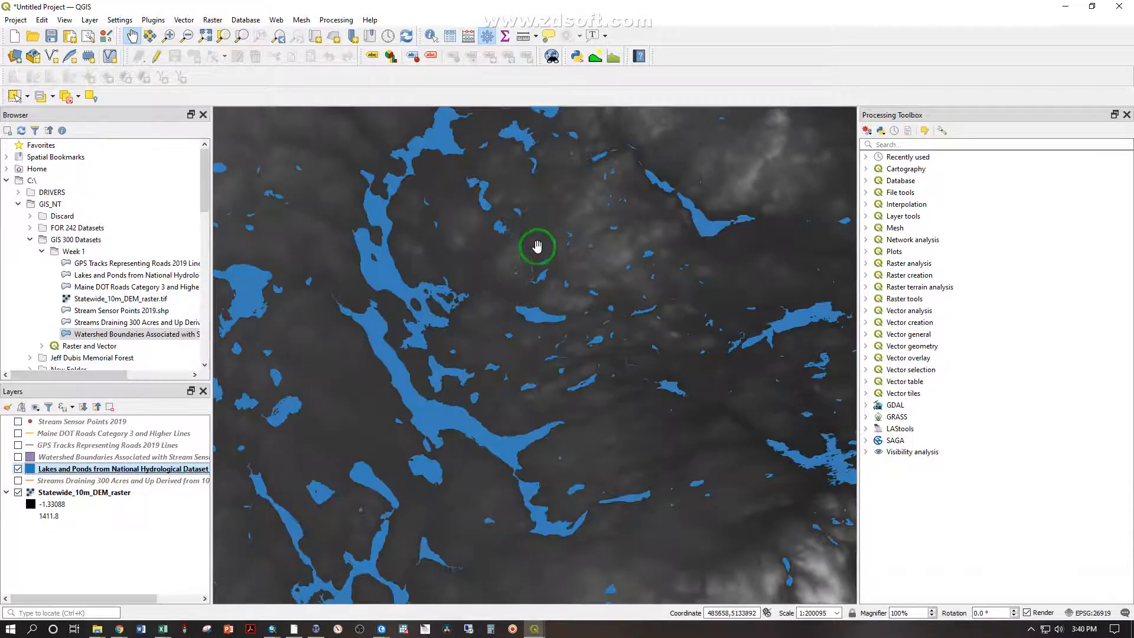
pyautogui.scroll(-2, 537, 266)
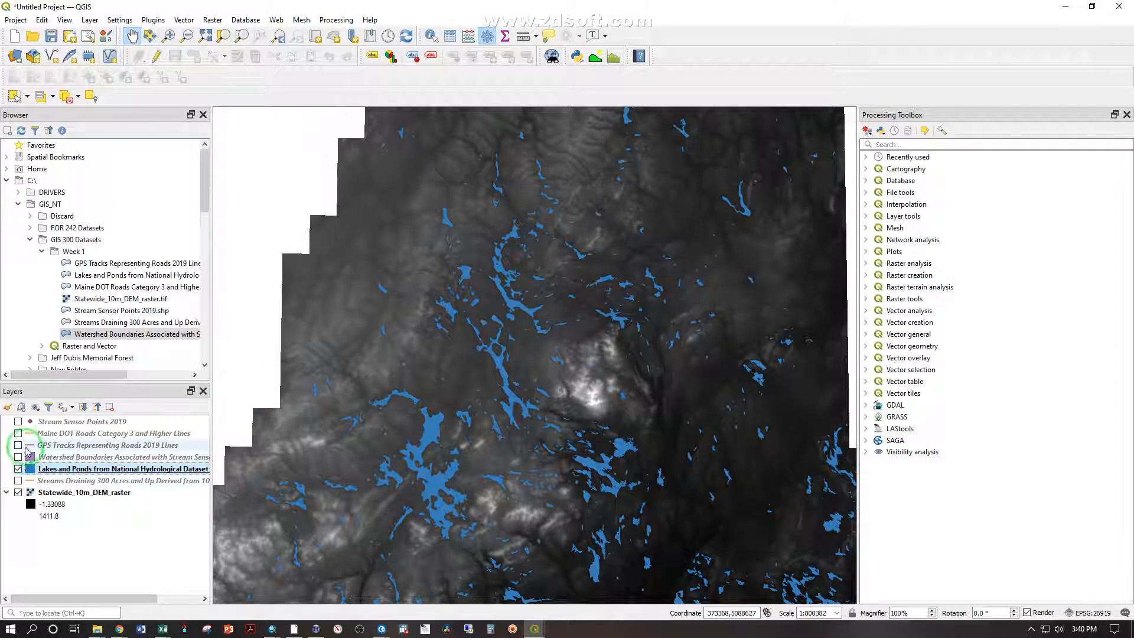
pyautogui.click(17, 422)
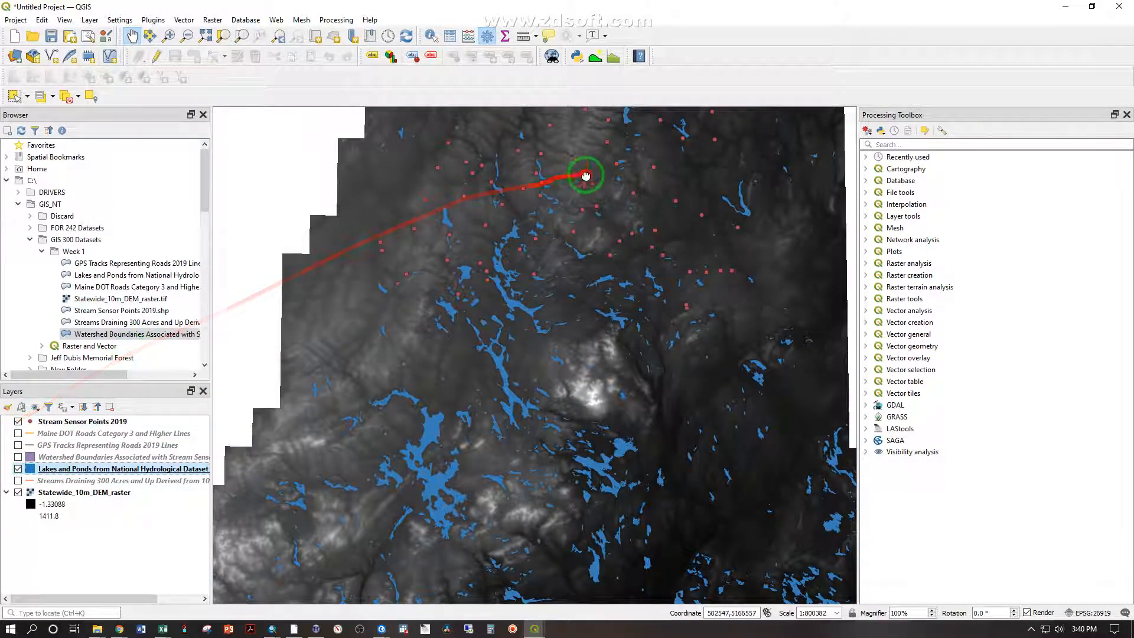
pyautogui.moveTo(587, 173); pyautogui.dragTo(541, 394)
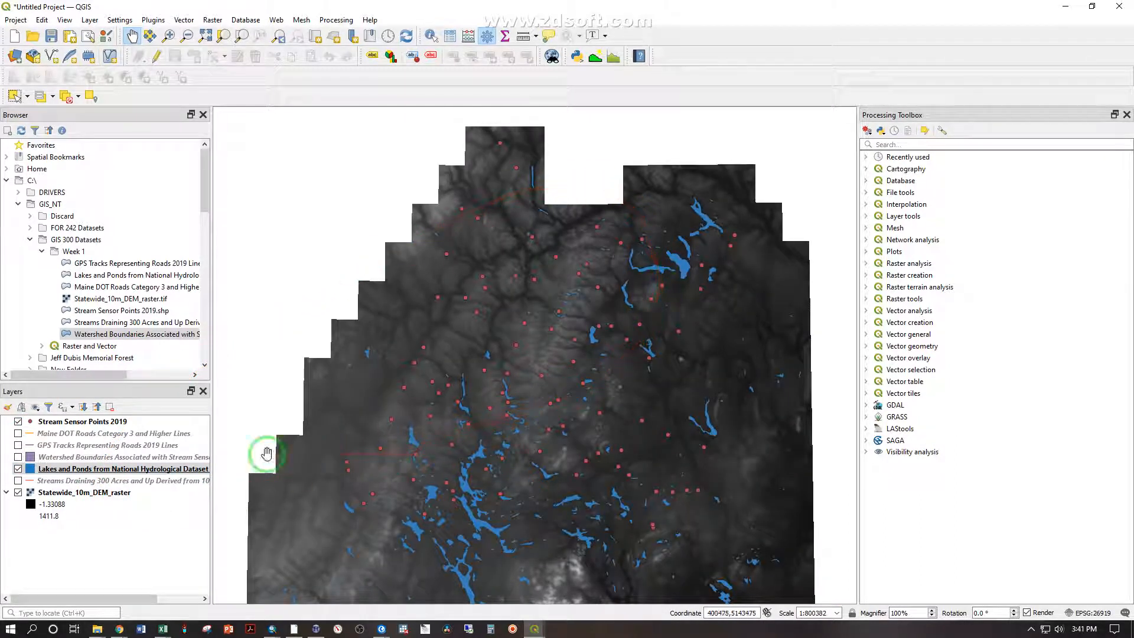
pyautogui.click(51, 423)
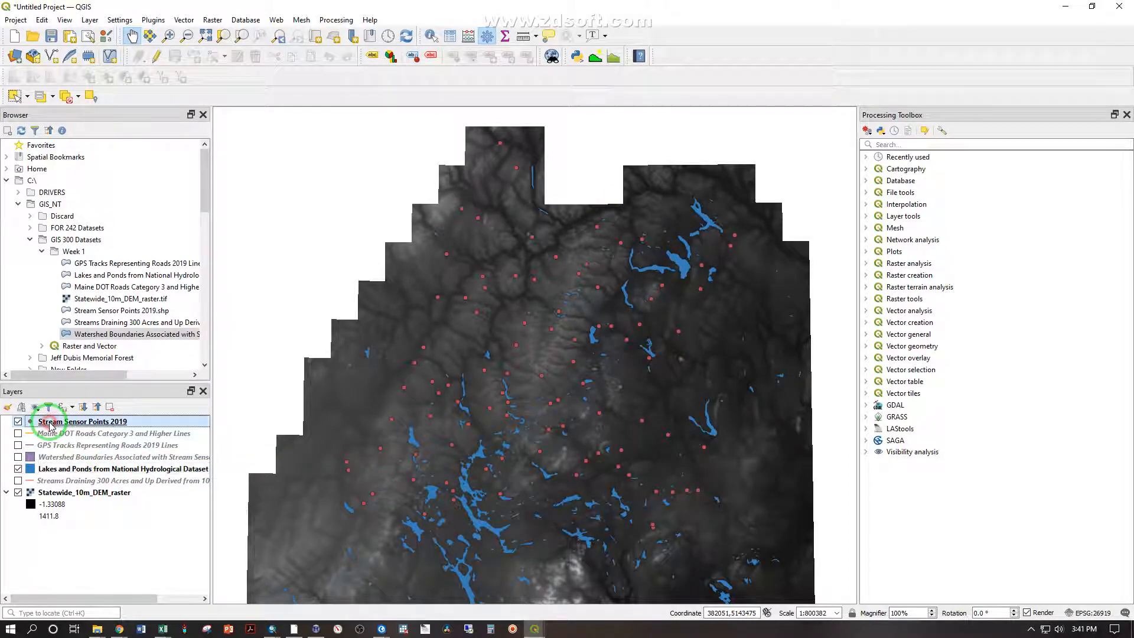
# - Give the Stream Sensor Points 2019 layer graduated symbology on the Hrs70JA field and classify it
pyautogui.doubleClick(51, 423)
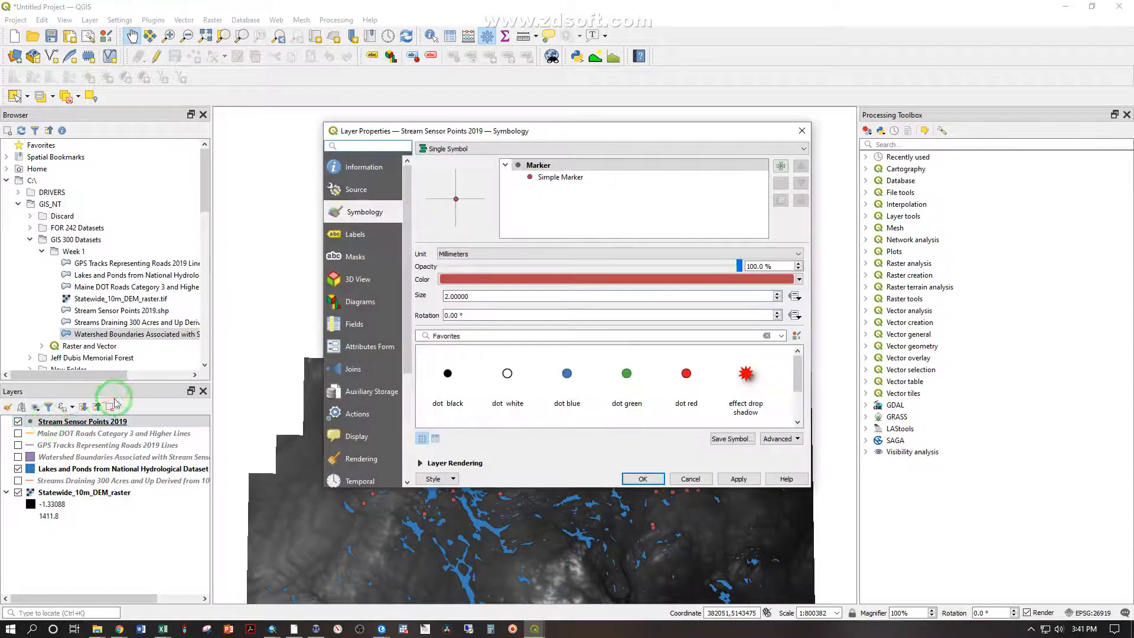
pyautogui.click(349, 214)
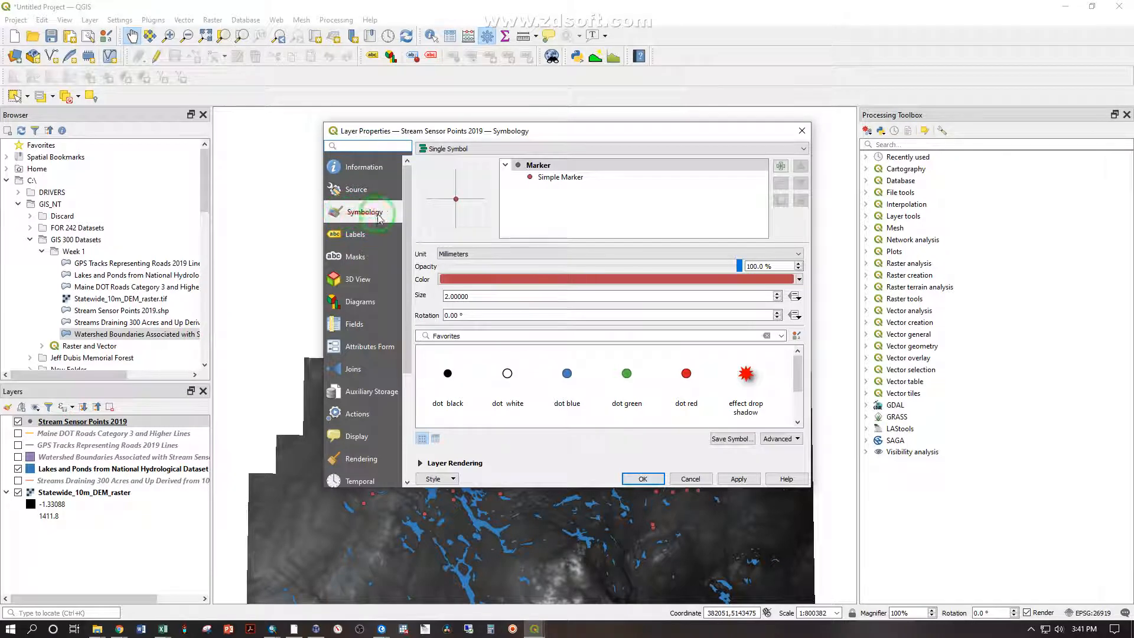
pyautogui.click(461, 150)
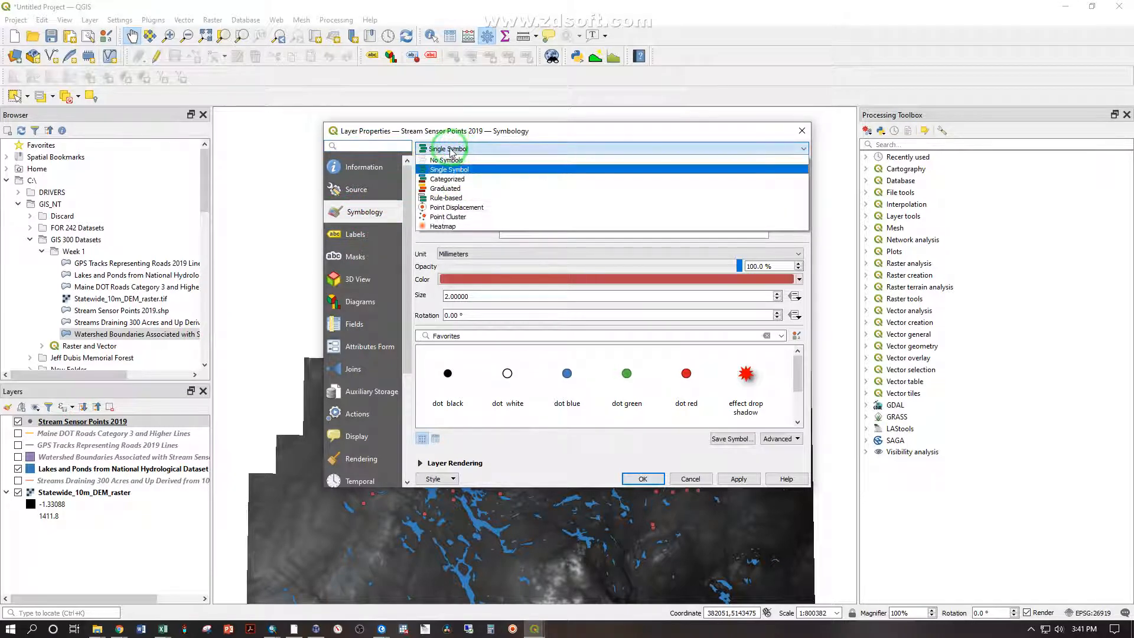
pyautogui.click(455, 189)
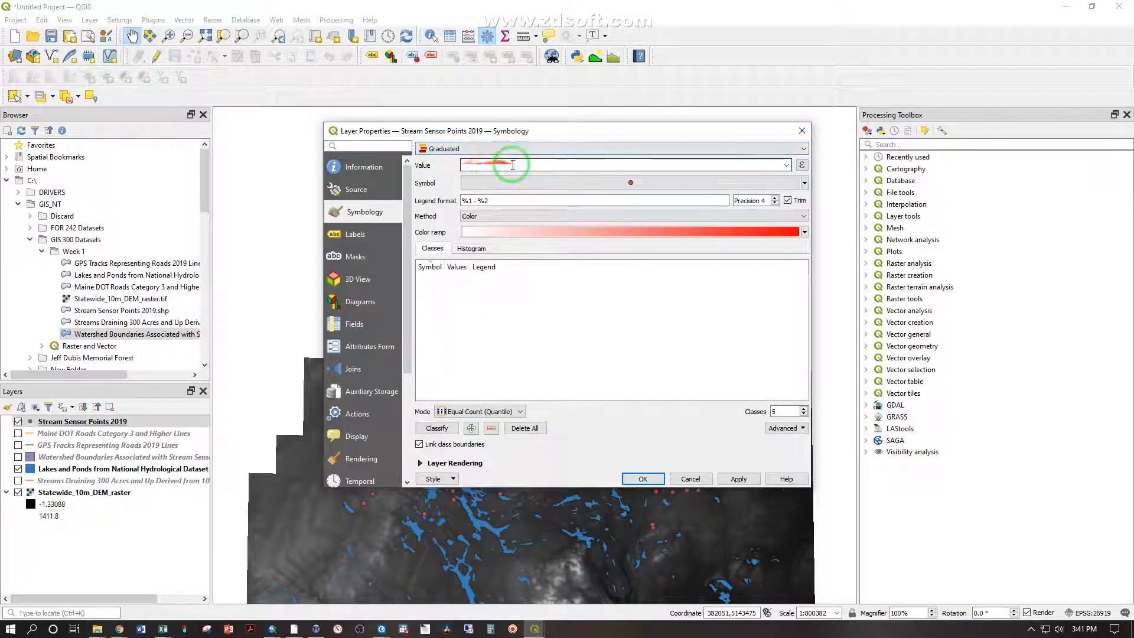
pyautogui.click(787, 166)
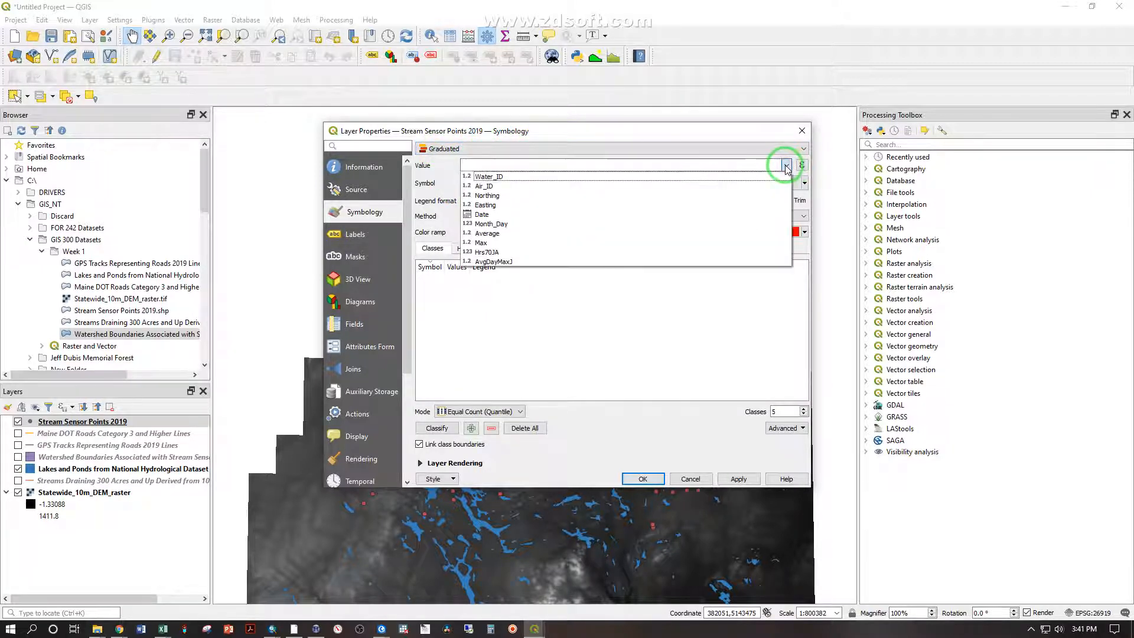
pyautogui.click(495, 253)
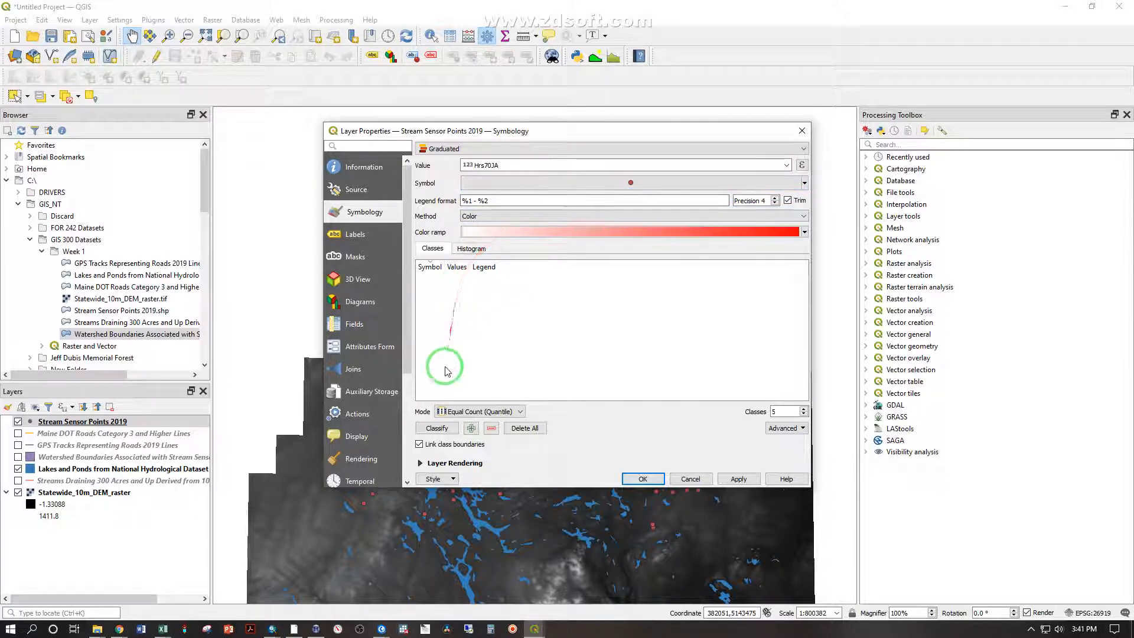
pyautogui.click(436, 428)
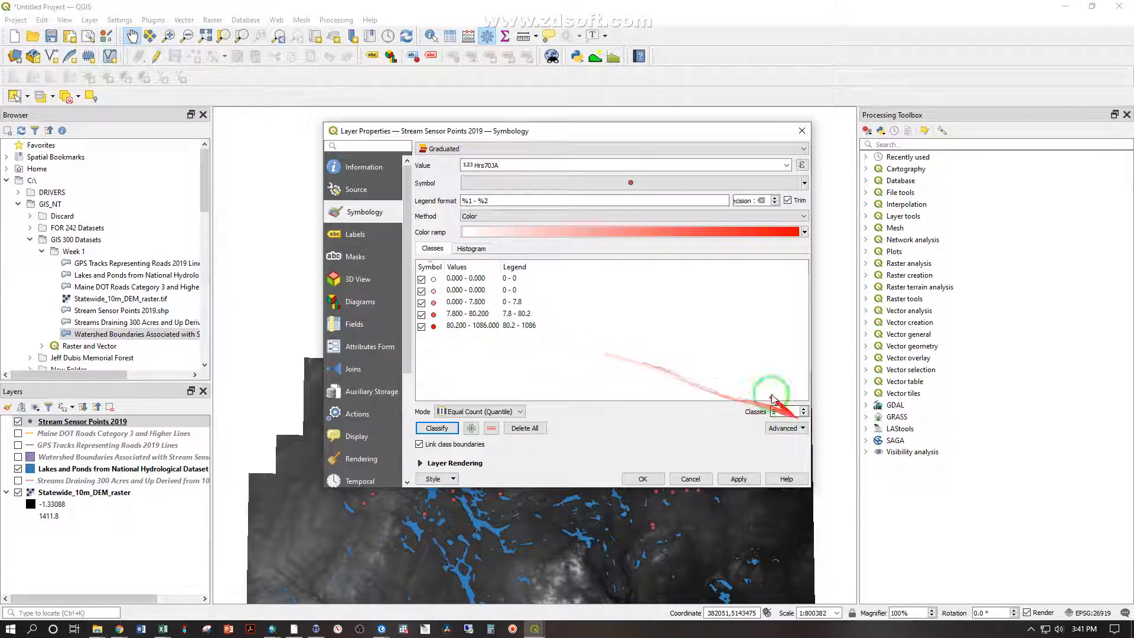
# - Switch the classification mode of the Hrs70JA classes to Pretty Breaks and look over the lowest class ranges
pyautogui.click(454, 414)
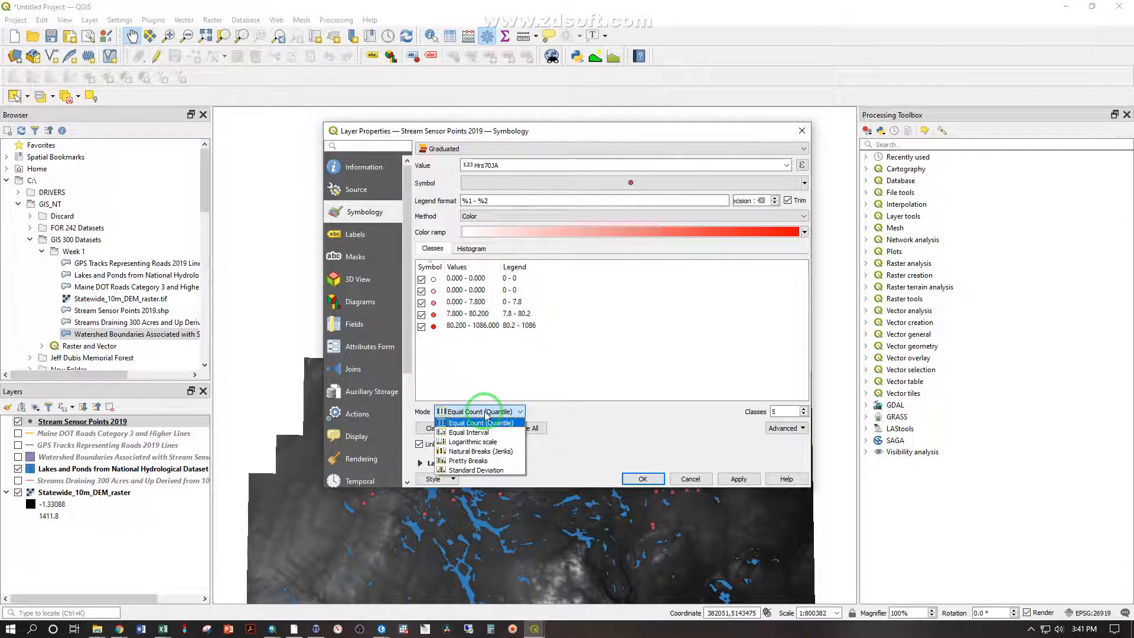
pyautogui.click(475, 460)
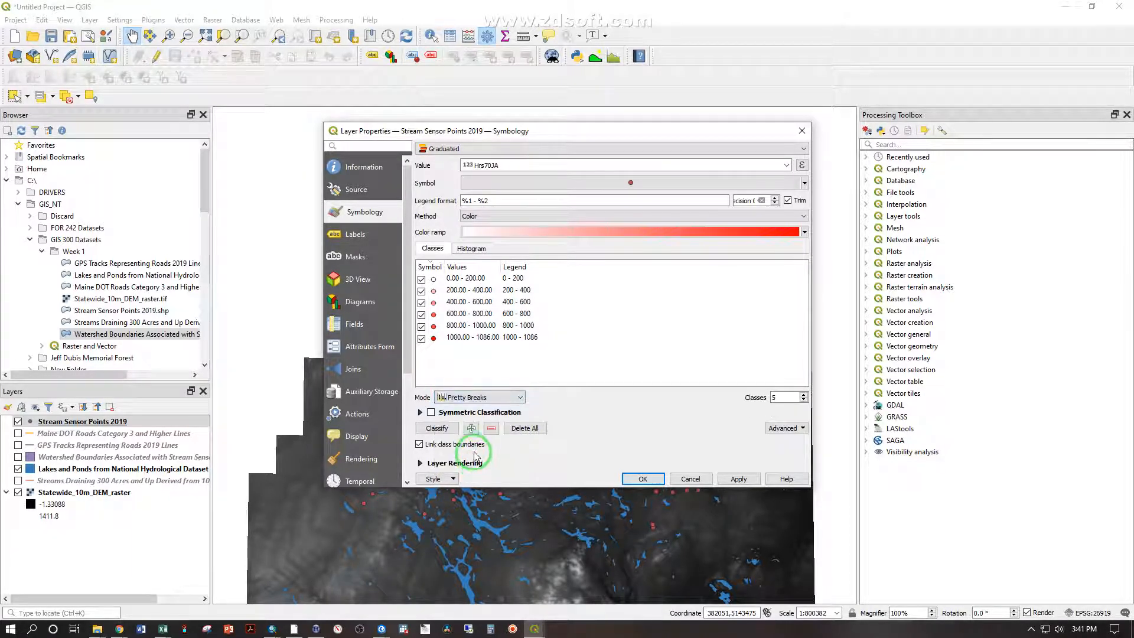
pyautogui.click(476, 279)
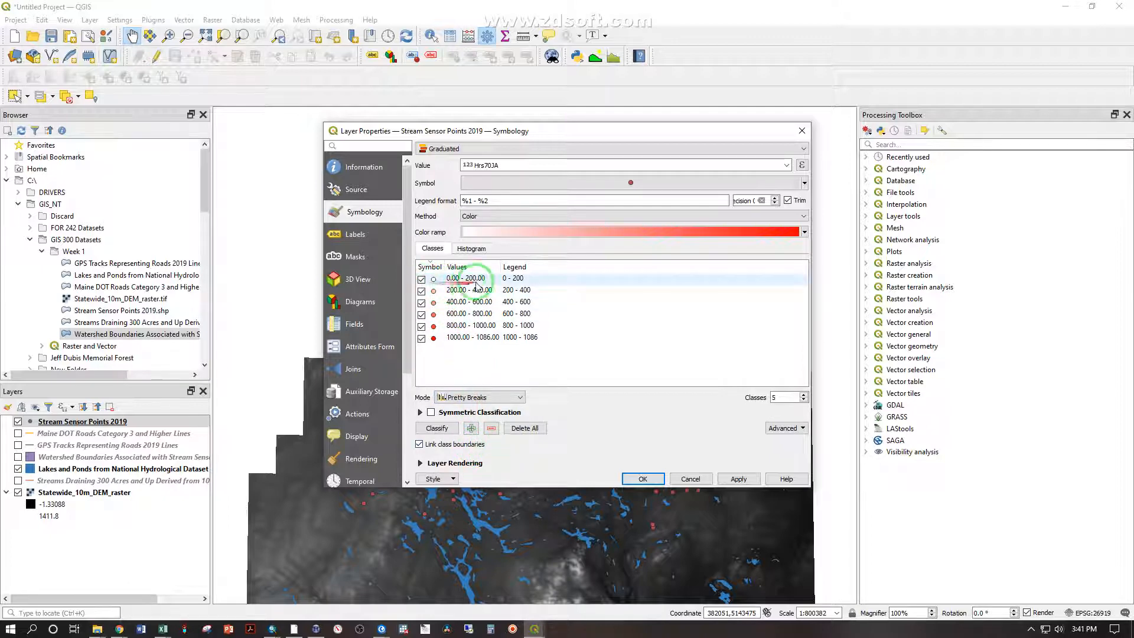
pyautogui.click(516, 290)
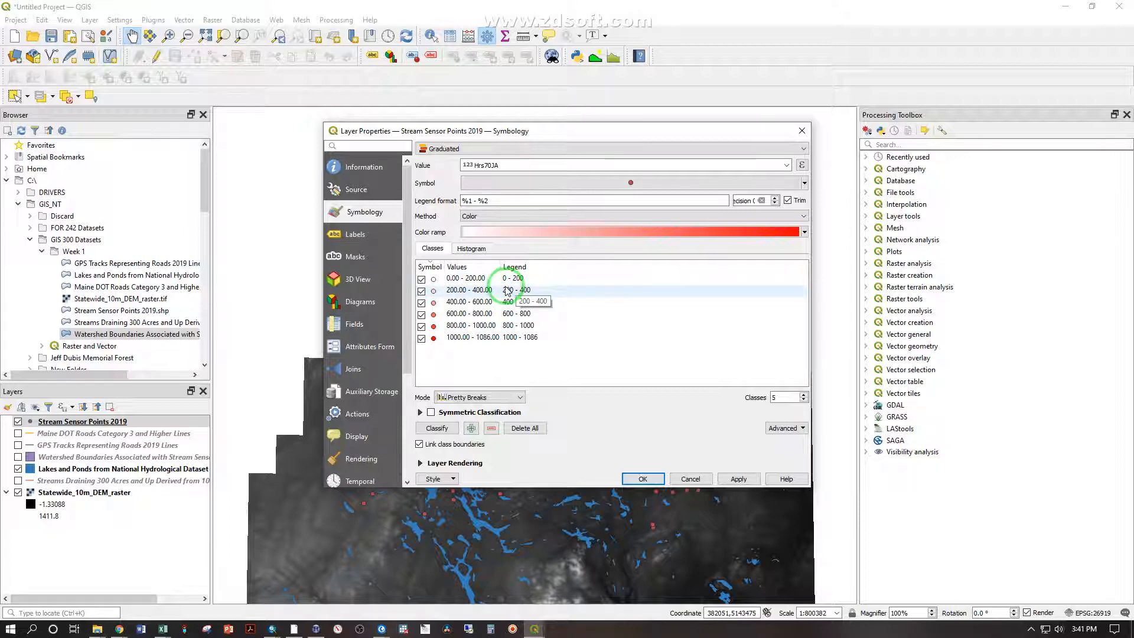
pyautogui.click(461, 279)
pyautogui.click(484, 279)
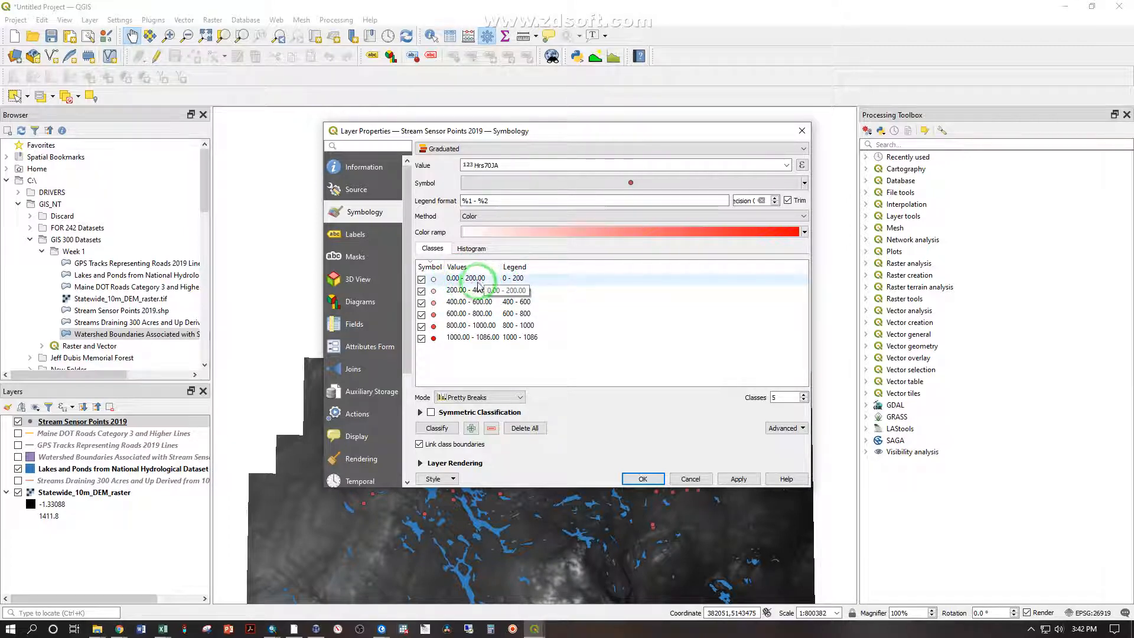
# - Try the Logarithmic scale, Equal Interval and Standard Deviation classification modes and return to Pretty Breaks
pyautogui.click(497, 397)
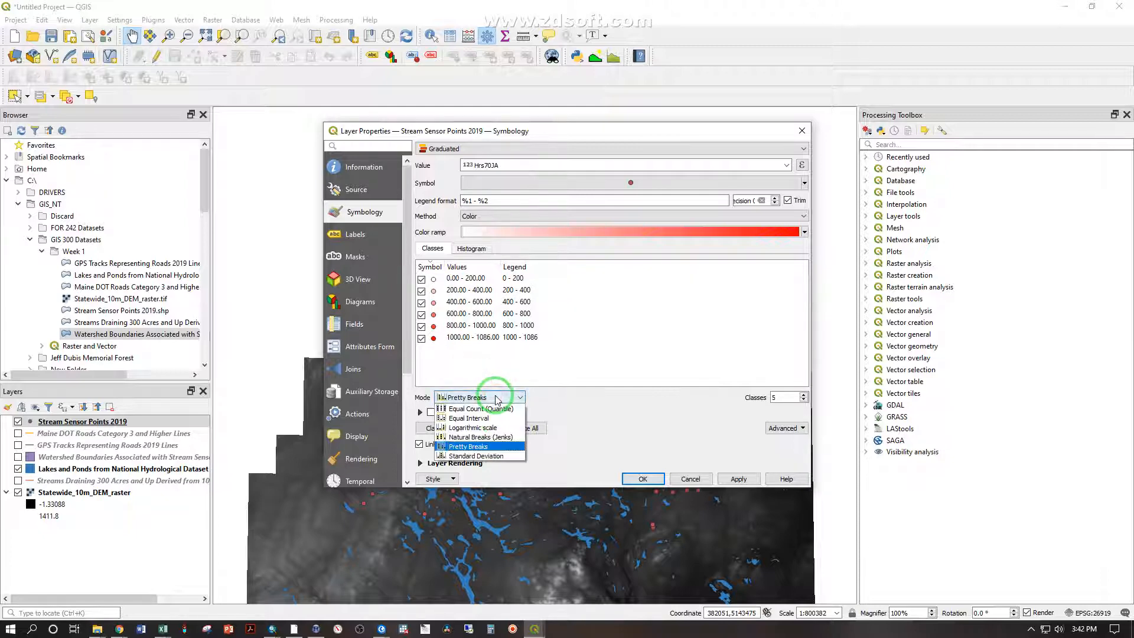
pyautogui.click(499, 426)
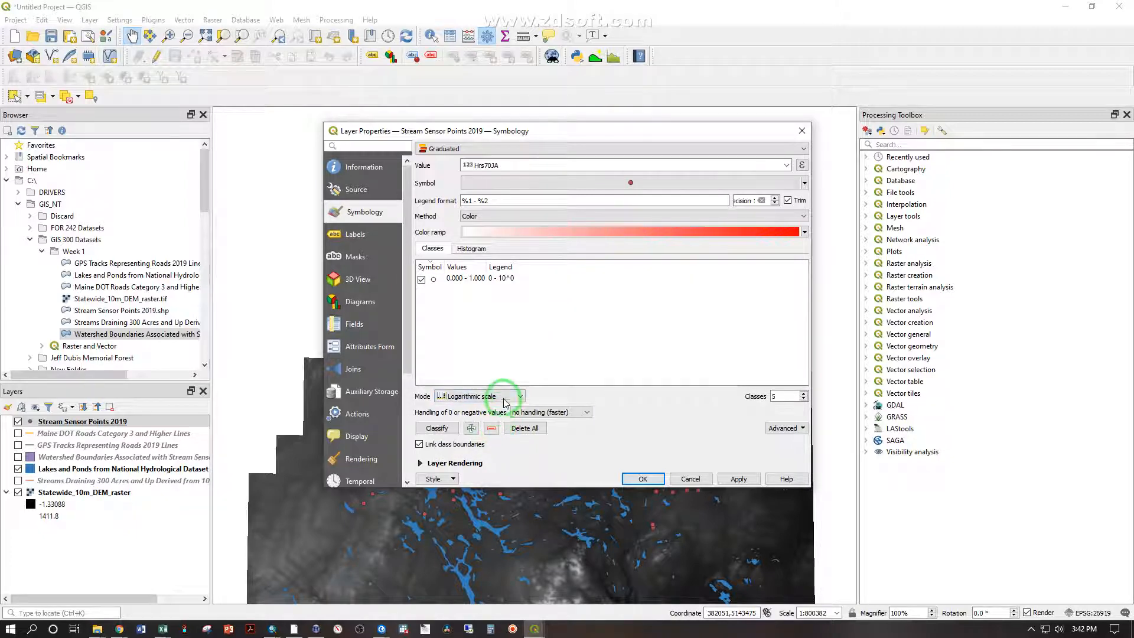
pyautogui.click(505, 399)
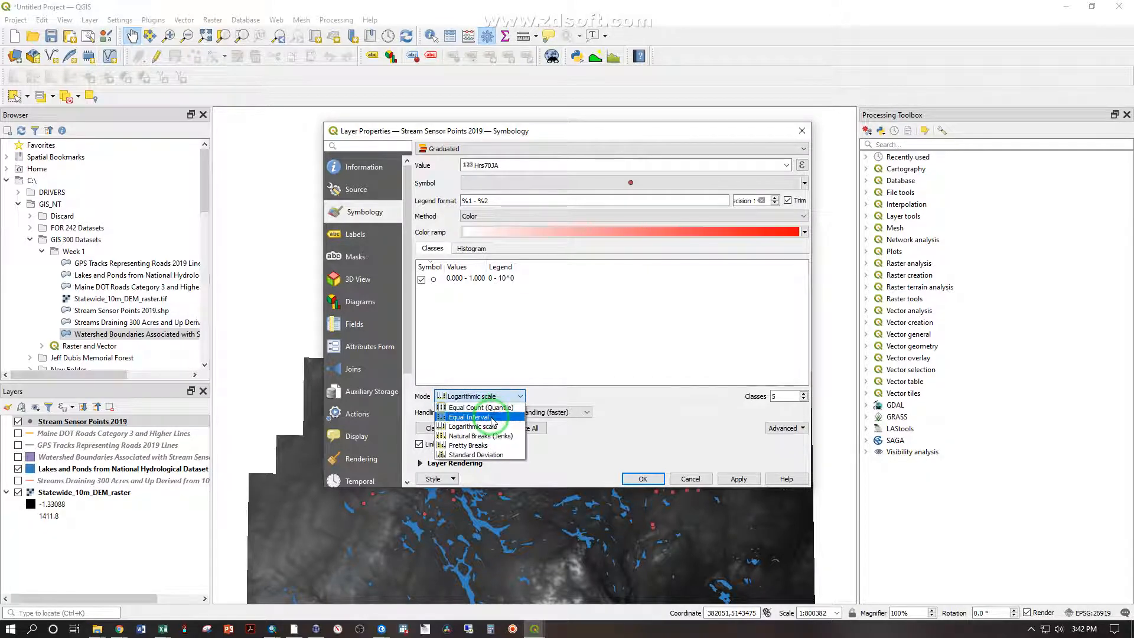
pyautogui.click(493, 417)
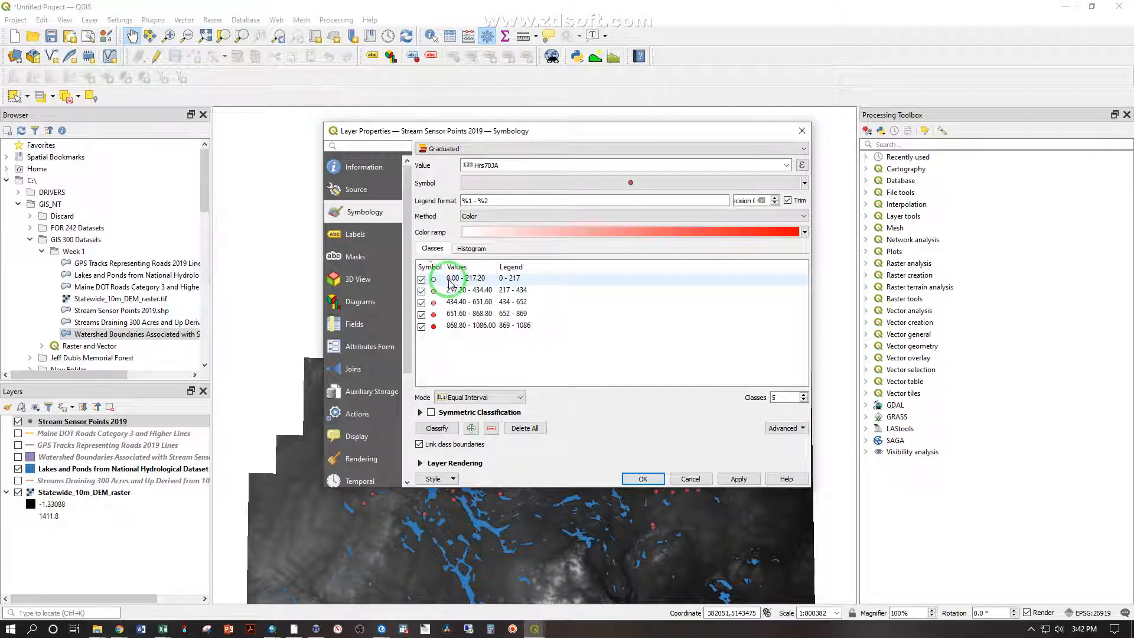
pyautogui.click(455, 397)
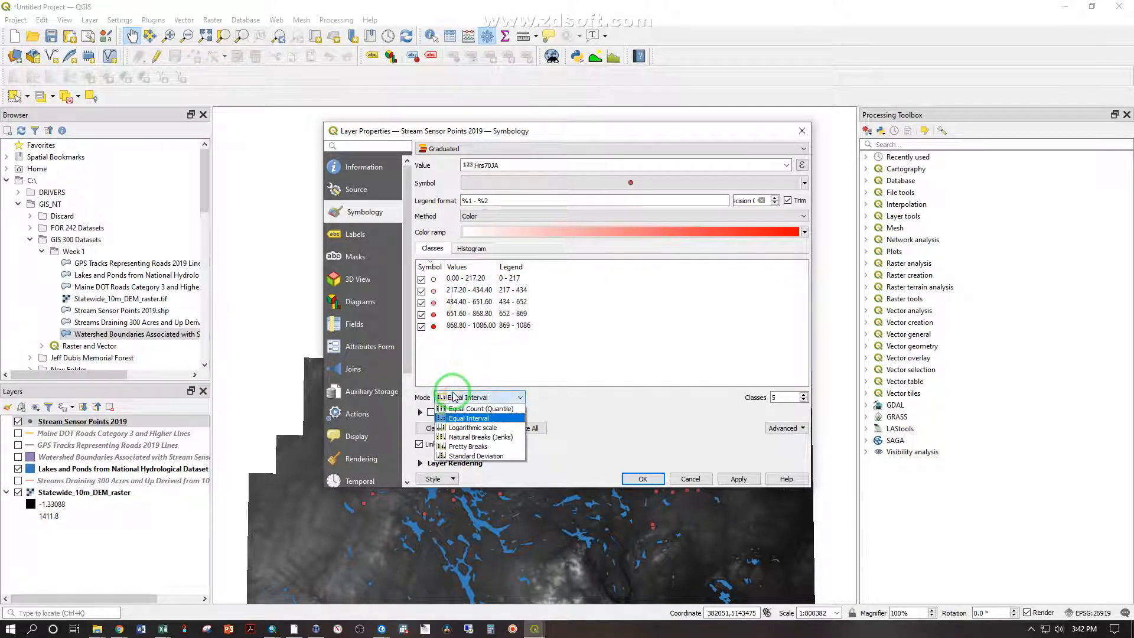
pyautogui.click(480, 456)
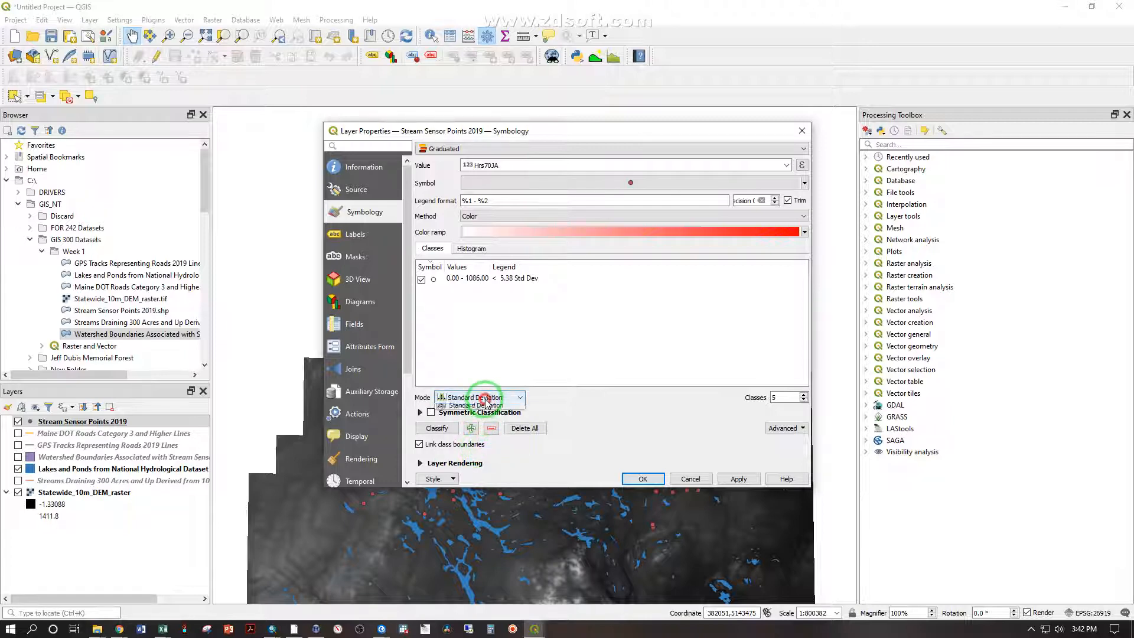
pyautogui.click(485, 400)
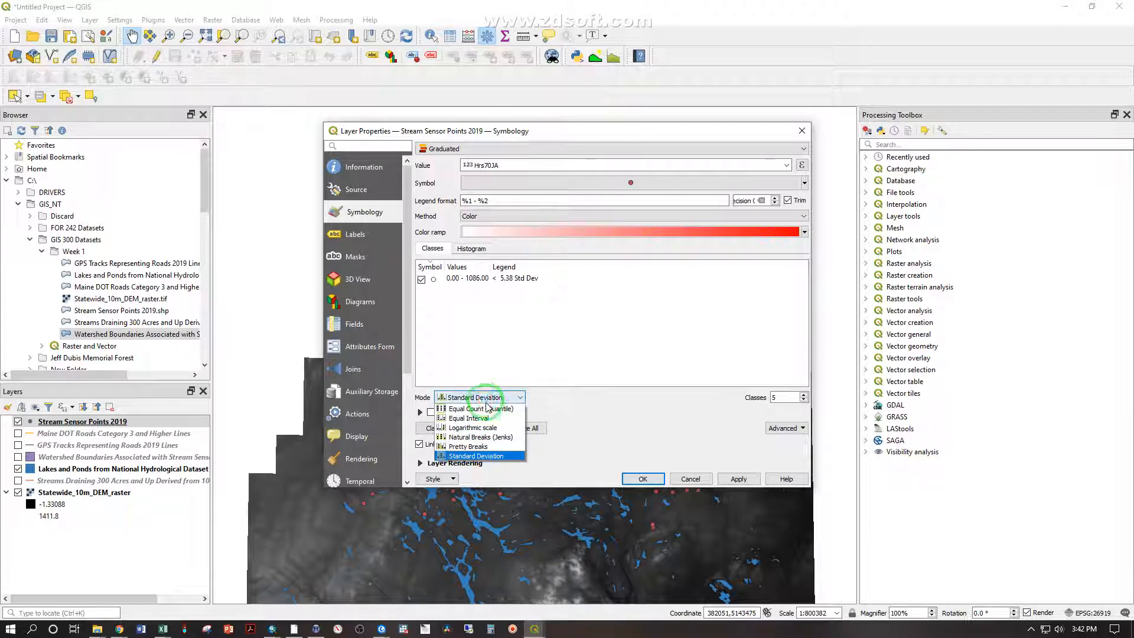
pyautogui.click(477, 448)
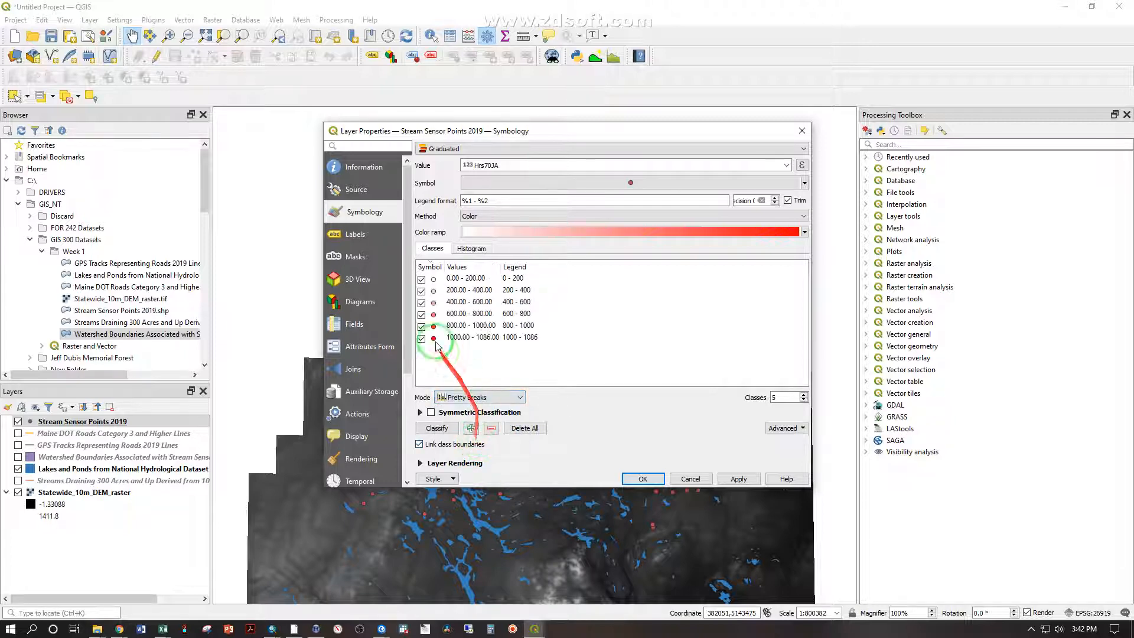
# - Set the upper bound of the first class, which starts at 0, to 0
pyautogui.doubleClick(460, 279)
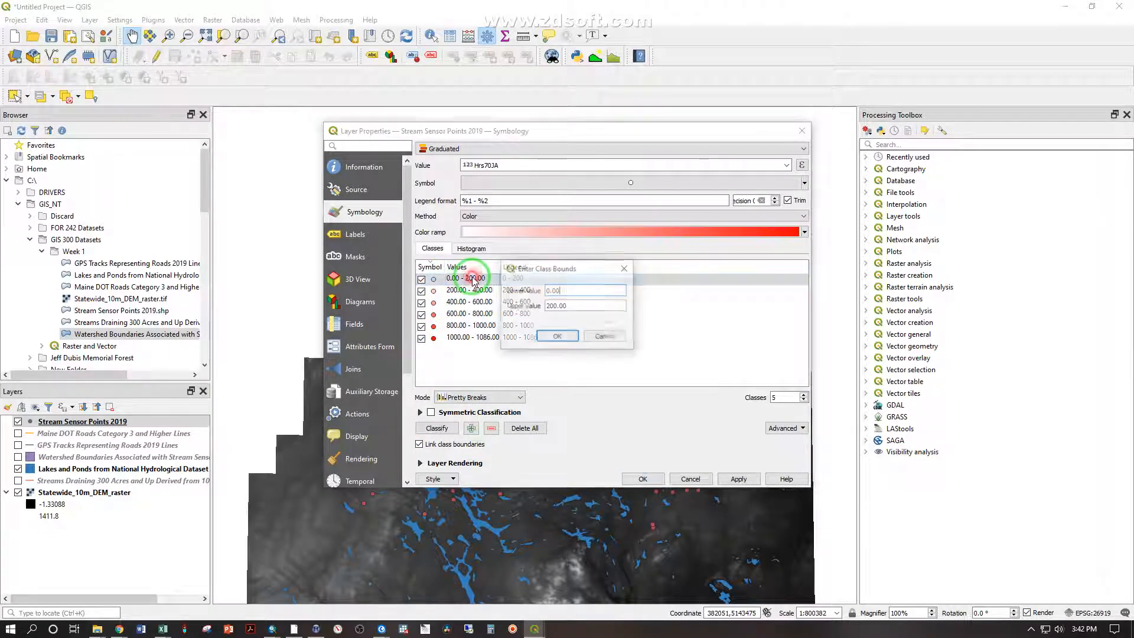
pyautogui.click(554, 305)
pyautogui.moveTo(569, 305); pyautogui.dragTo(506, 304)
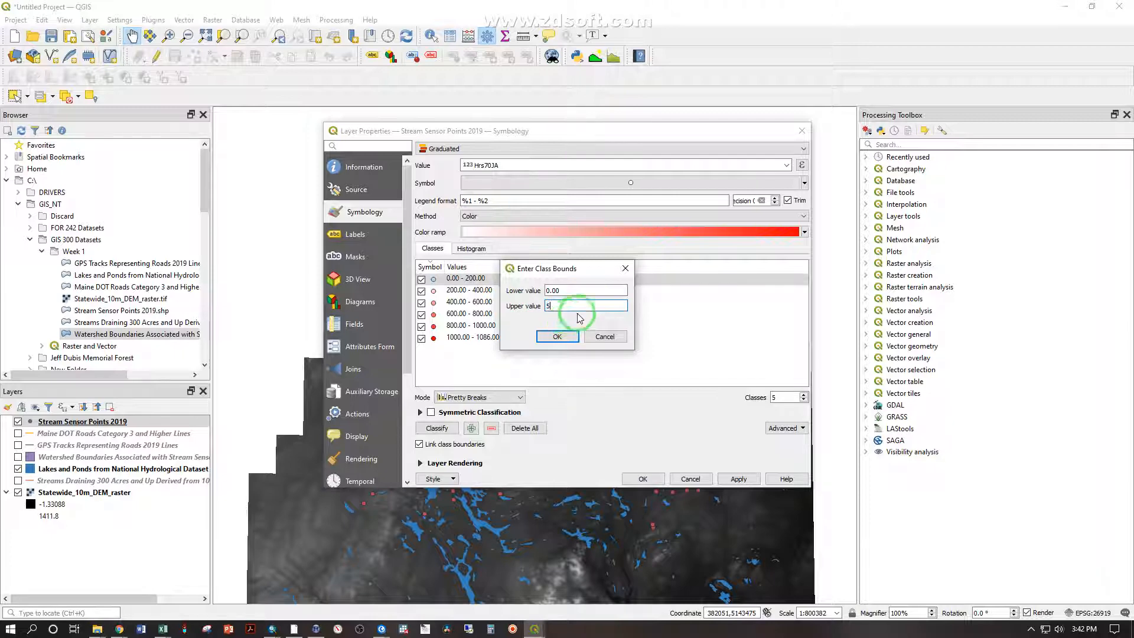
pyautogui.write('5')
pyautogui.moveTo(579, 306); pyautogui.dragTo(527, 310)
pyautogui.write('5')
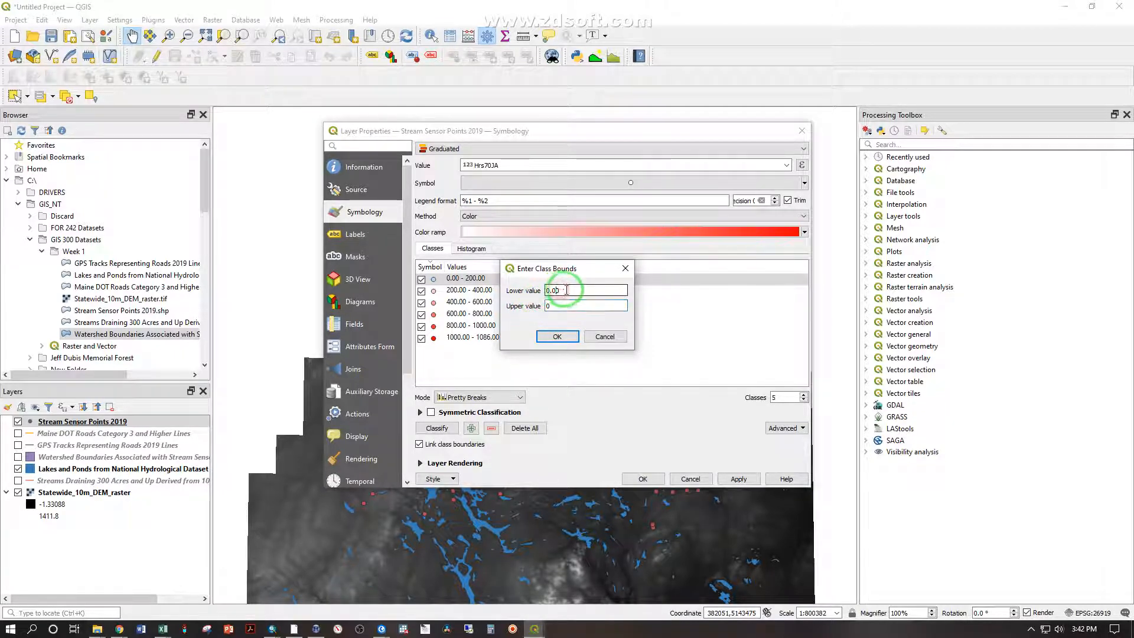
pyautogui.click(555, 336)
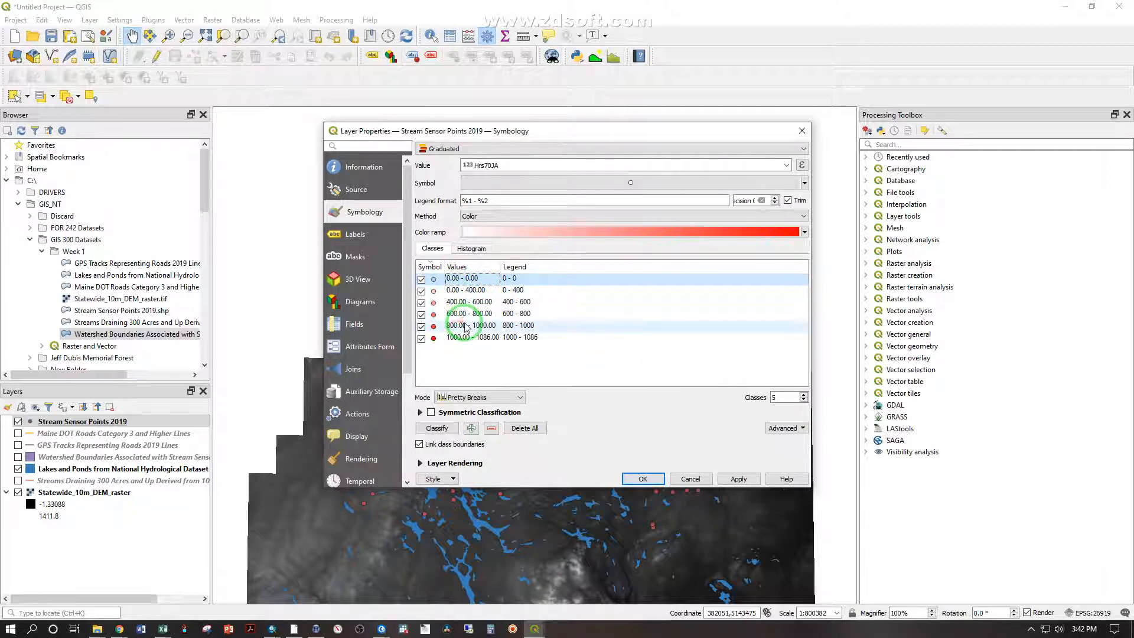
# - Set the upper bound of the second class to 50, keeping its lower bound at 0
pyautogui.click(472, 292)
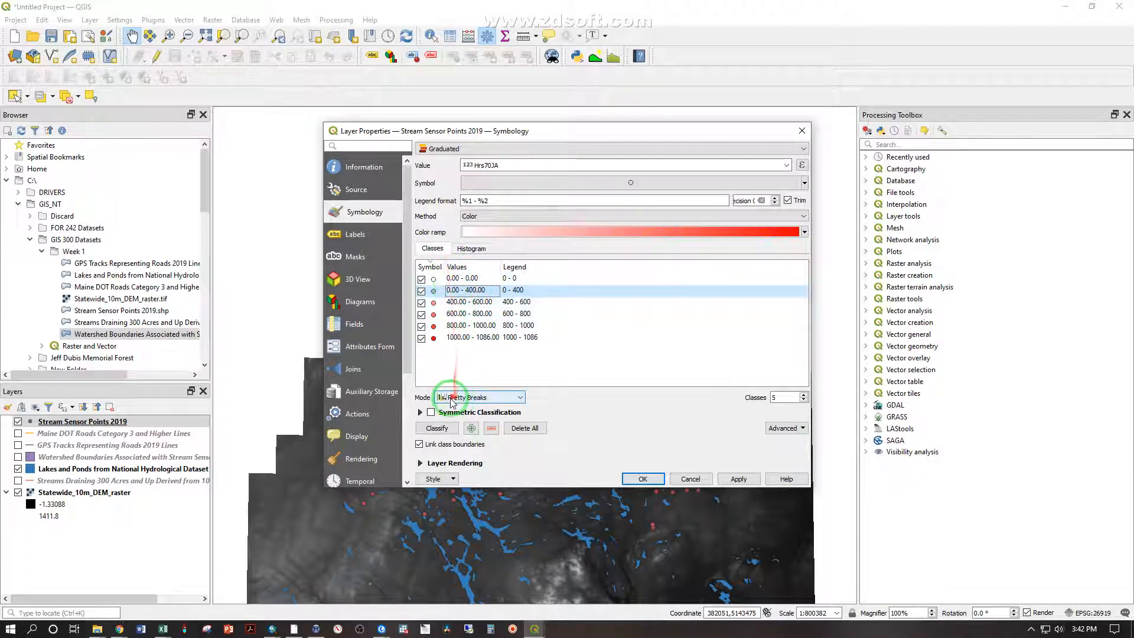
pyautogui.doubleClick(469, 290)
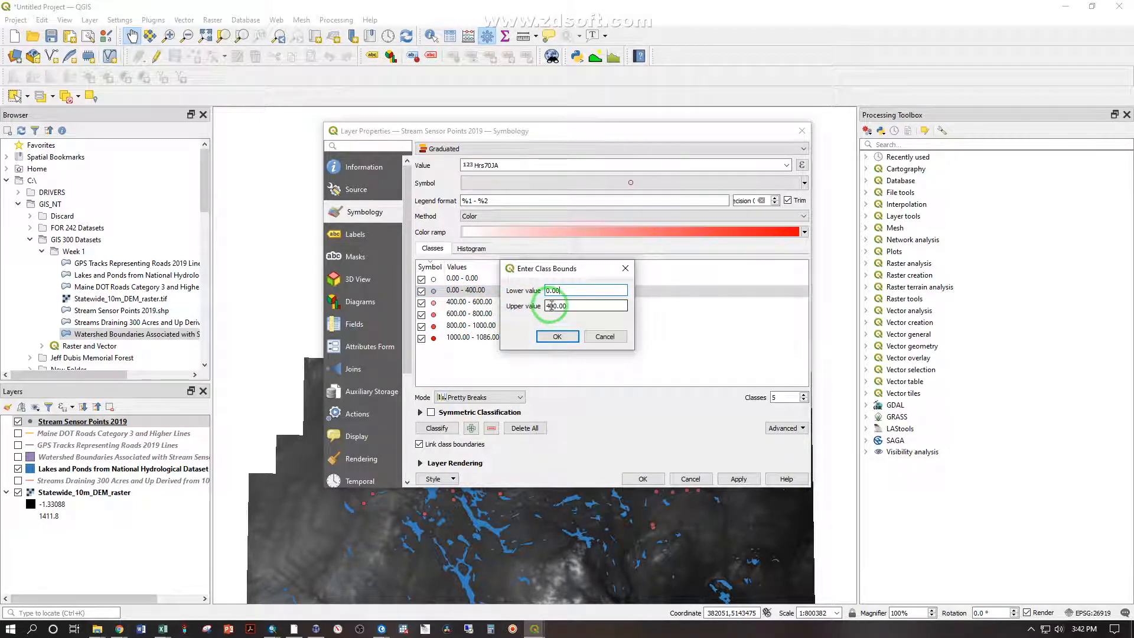
pyautogui.moveTo(557, 303); pyautogui.dragTo(543, 306)
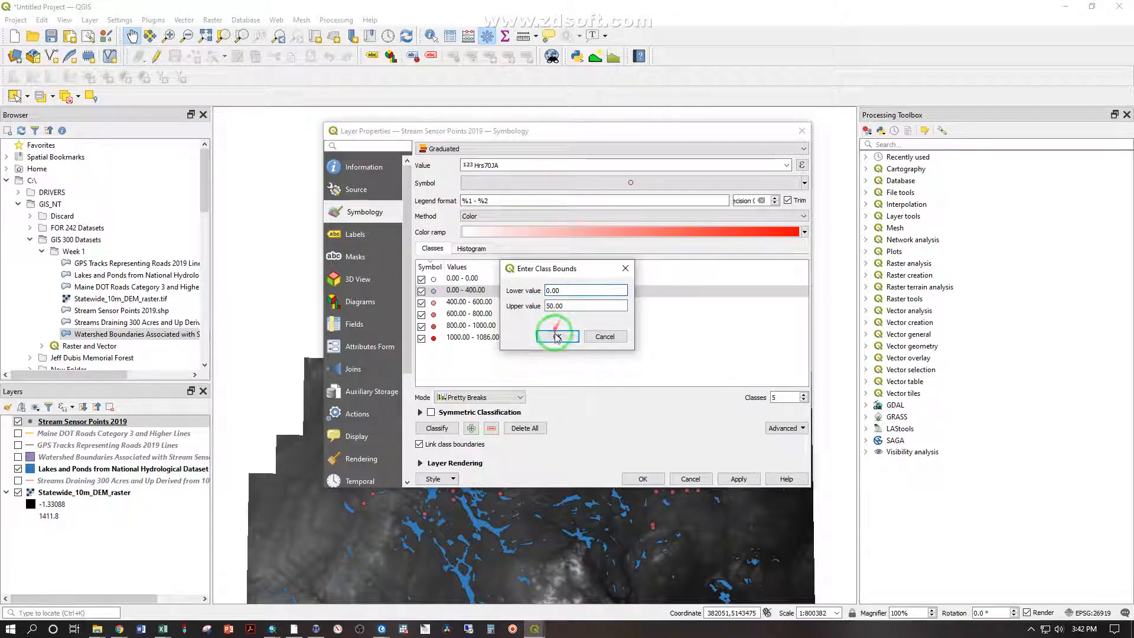
pyautogui.click(557, 337)
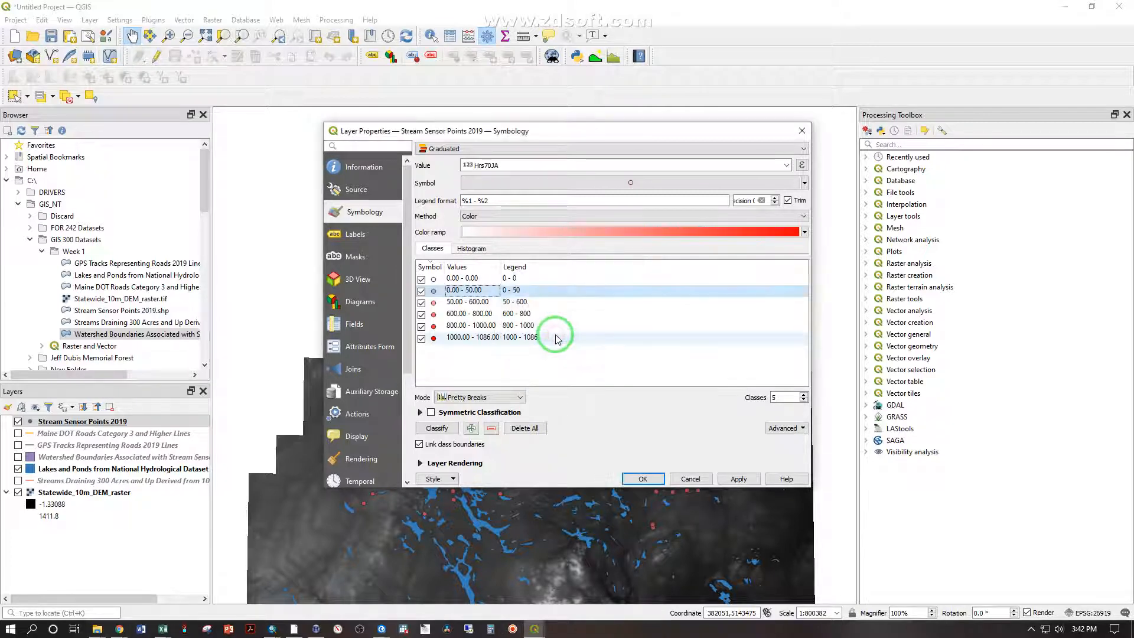
# - Set the upper bound of the third class, which starts at 50, to 100
pyautogui.click(461, 303)
pyautogui.doubleClick(465, 305)
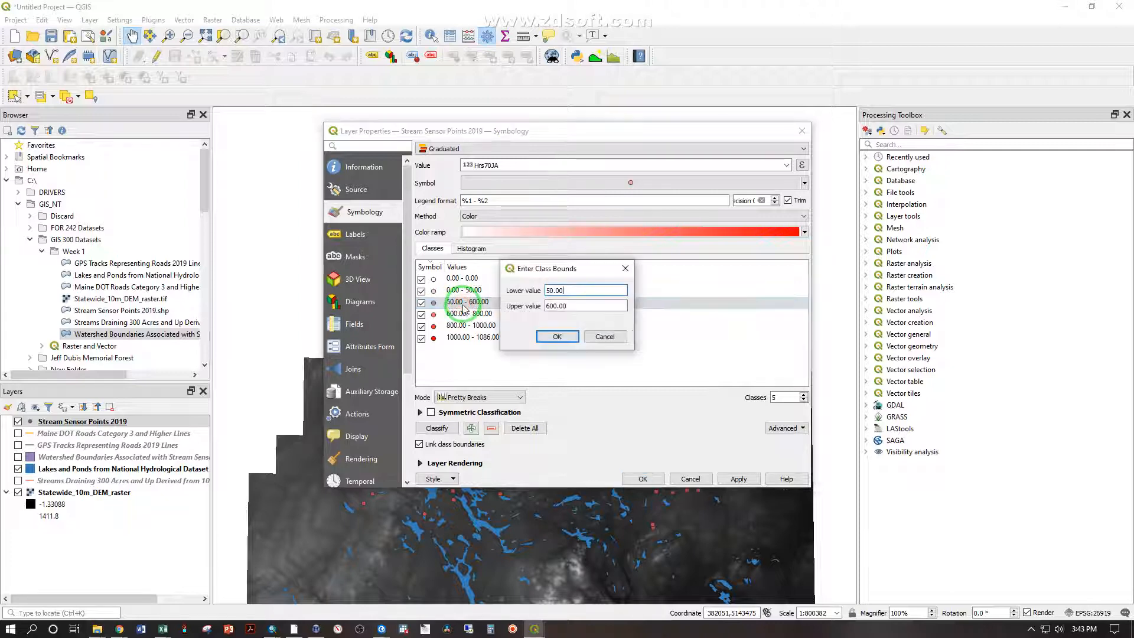
pyautogui.moveTo(584, 305); pyautogui.dragTo(533, 305)
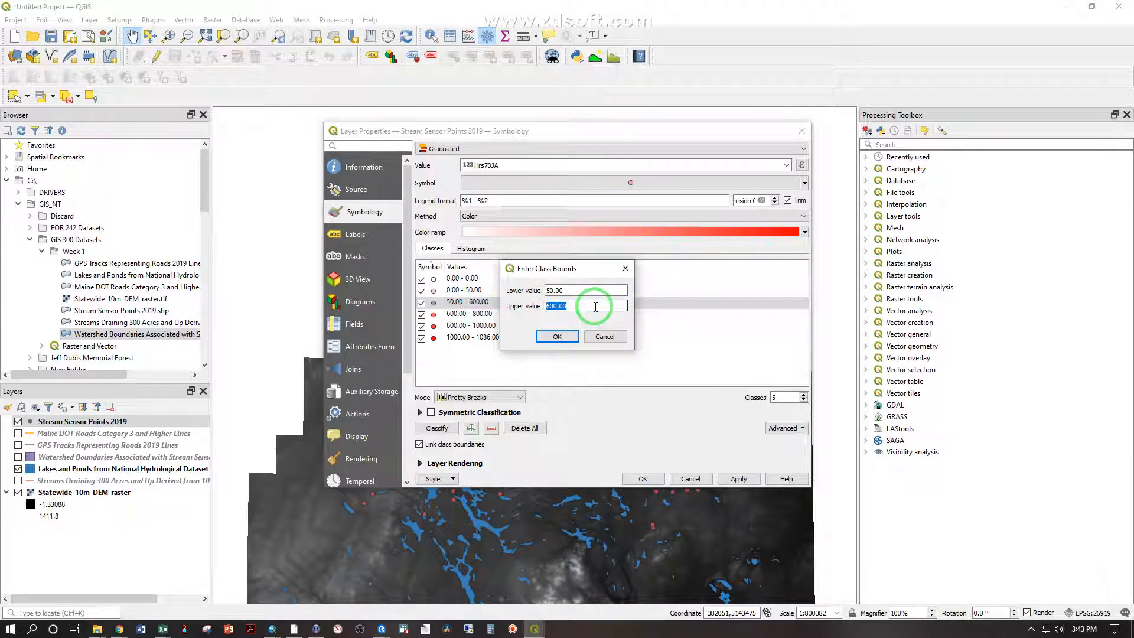
pyautogui.write('100')
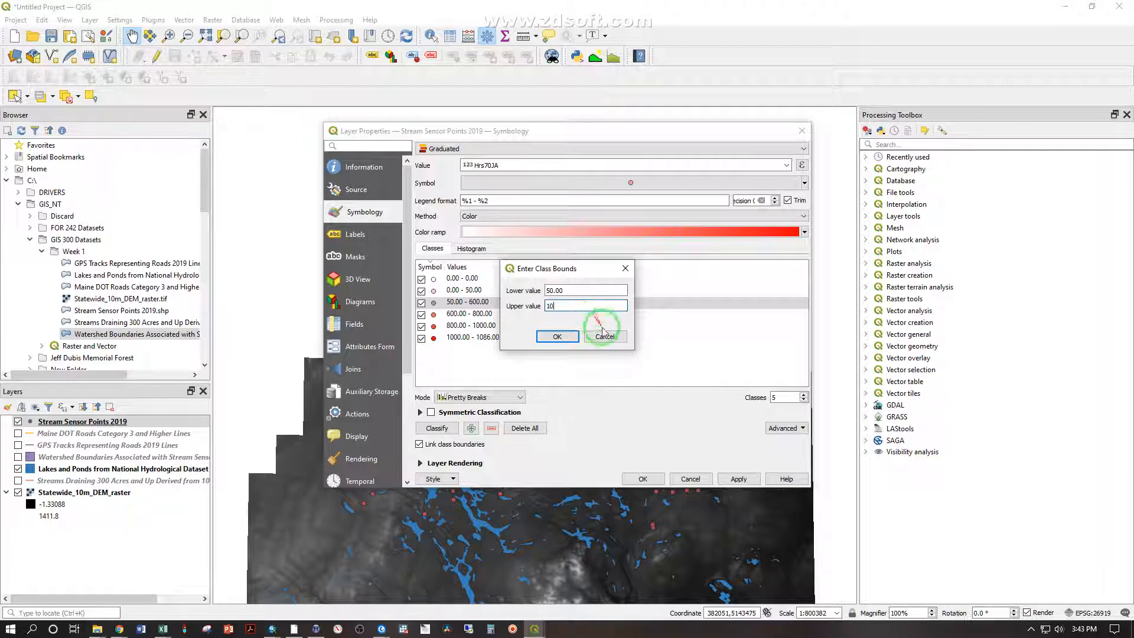
pyautogui.click(557, 336)
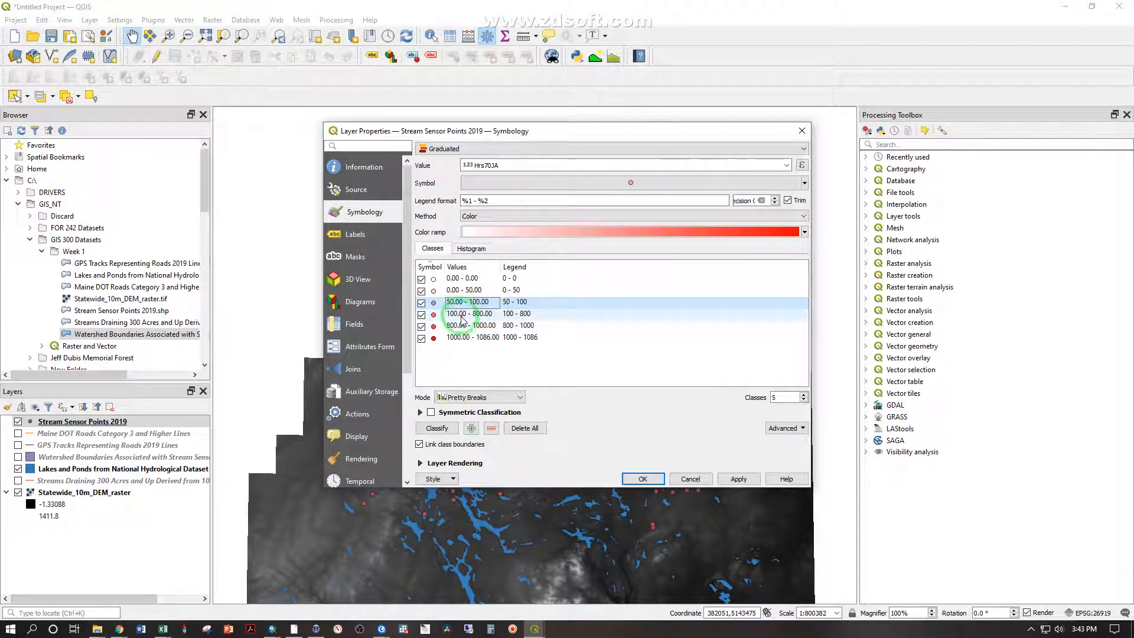
# - Set the upper bound of the fourth class, which starts at 100, to 500
pyautogui.doubleClick(465, 316)
pyautogui.click(573, 295)
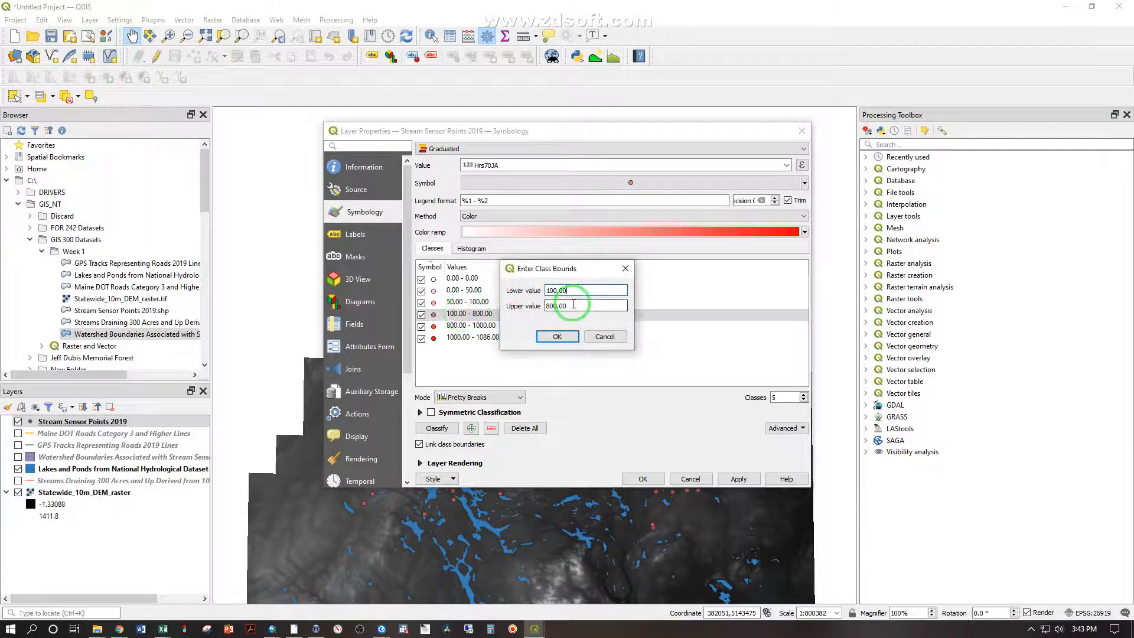
pyautogui.press('Tab')
pyautogui.write('5')
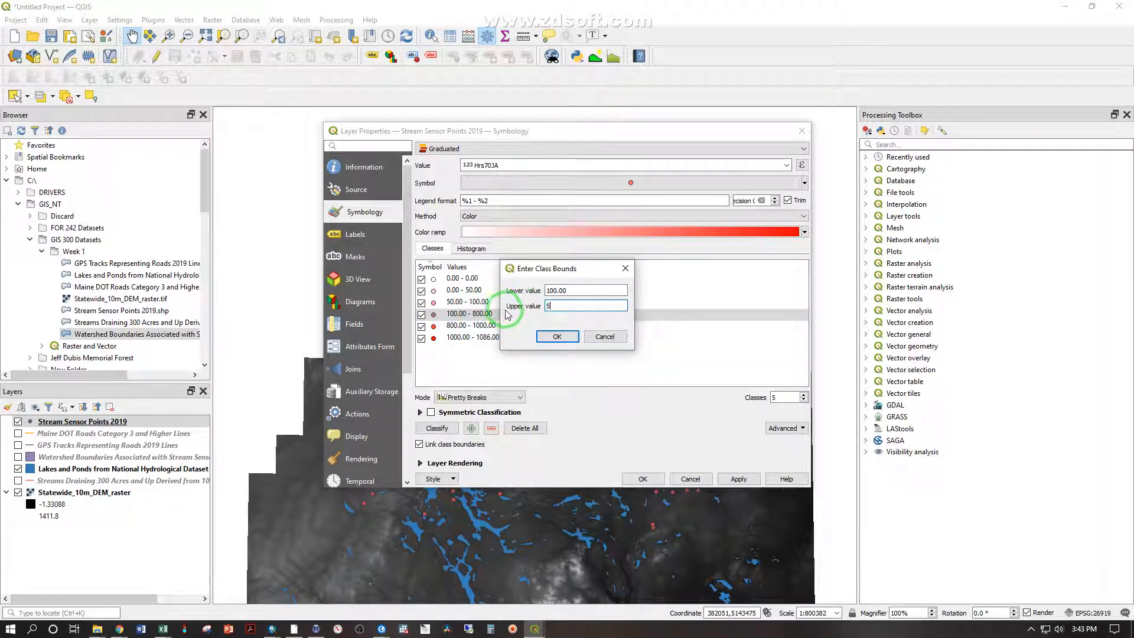
pyautogui.write('00')
pyautogui.click(557, 337)
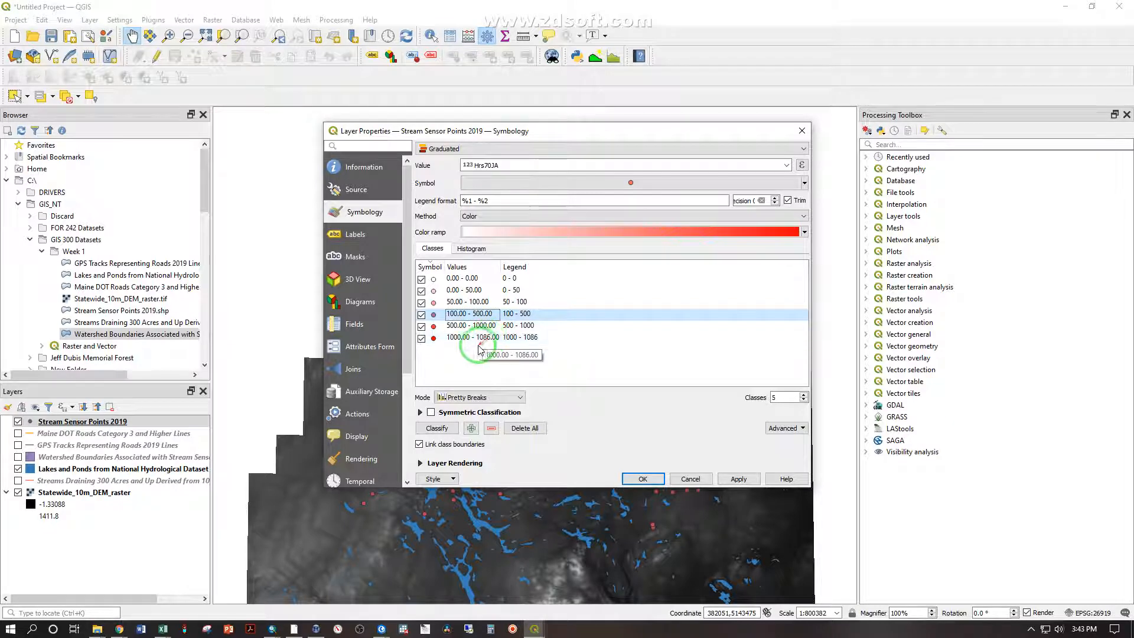
# - Set the upper bound of the fourth class, which starts at 100, to 200
pyautogui.doubleClick(470, 313)
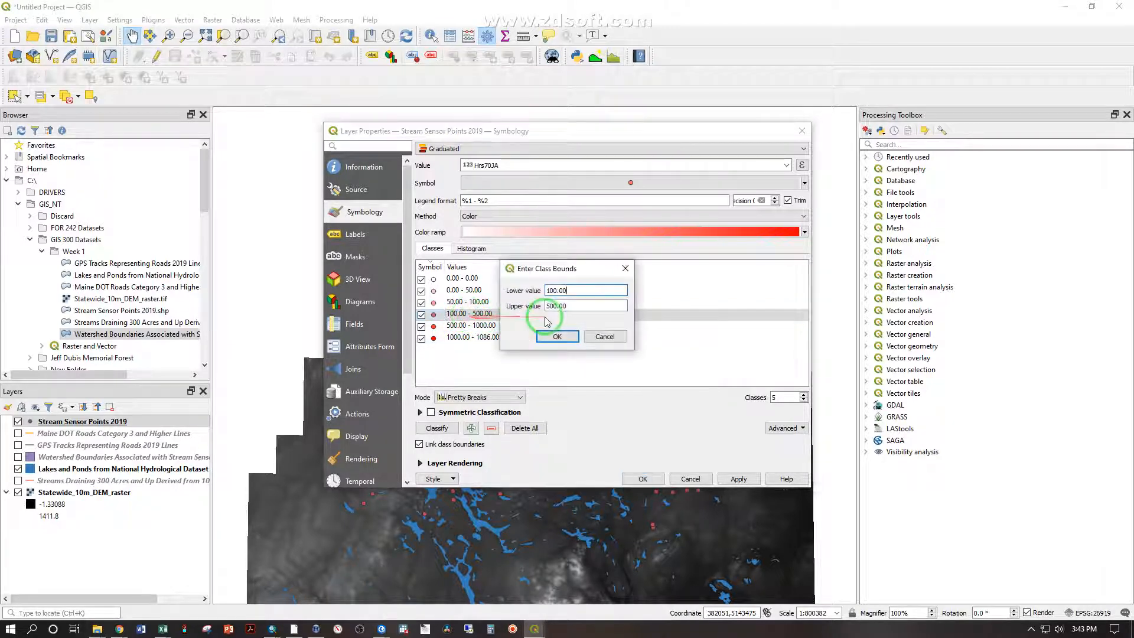
pyautogui.write('2')
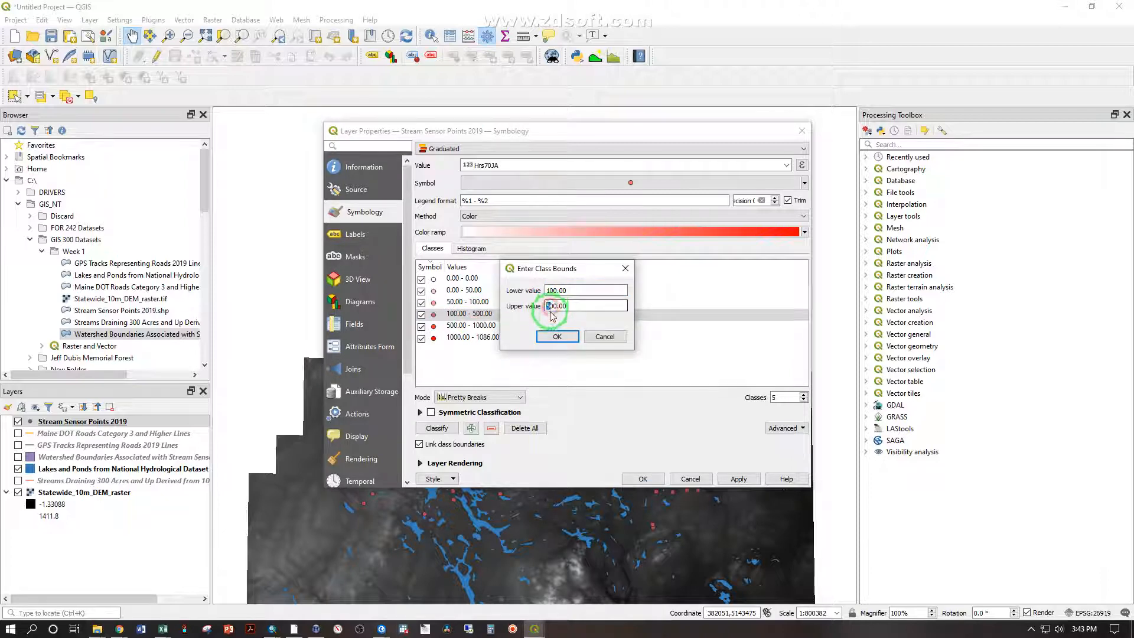
pyautogui.click(558, 337)
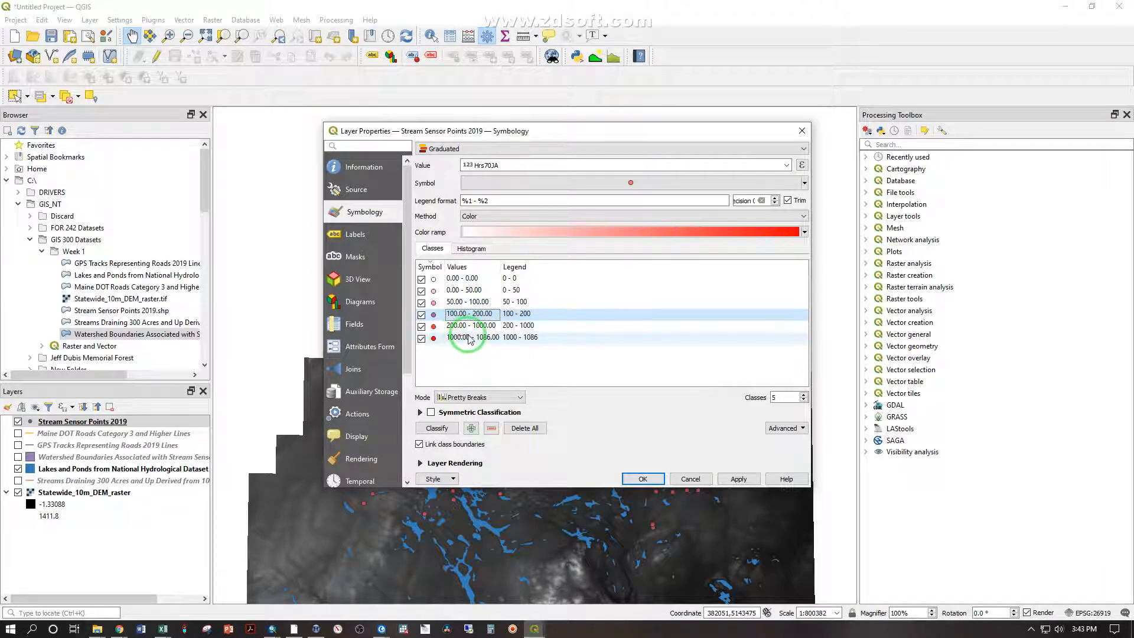
# - Recolor the marker of the highest class, 1000 to 1086, black
pyautogui.doubleClick(434, 339)
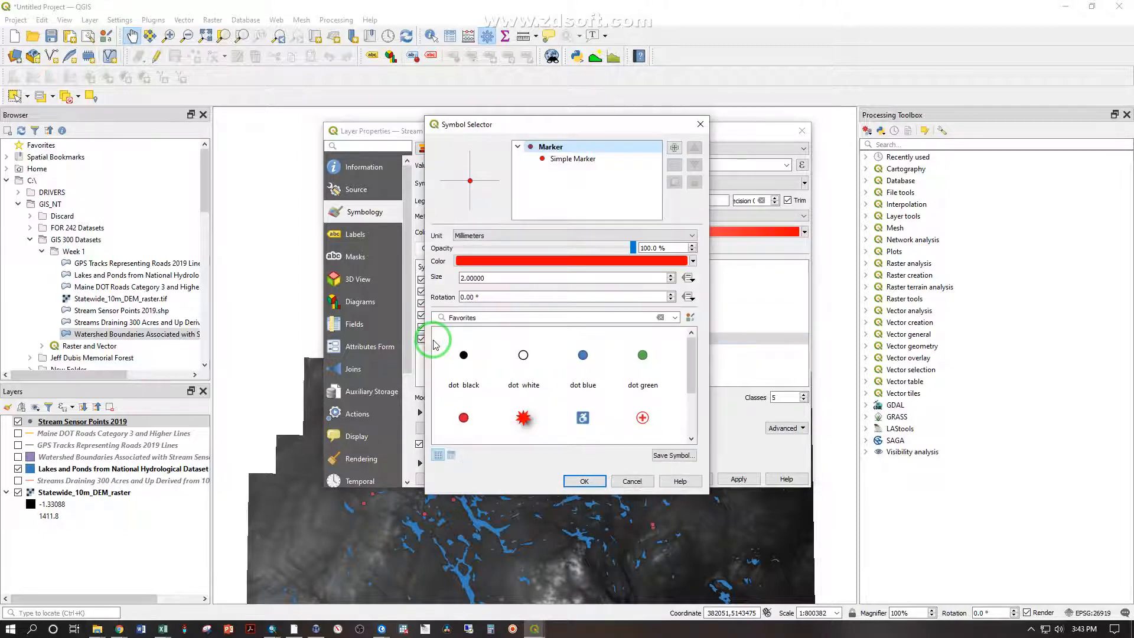
pyautogui.click(693, 260)
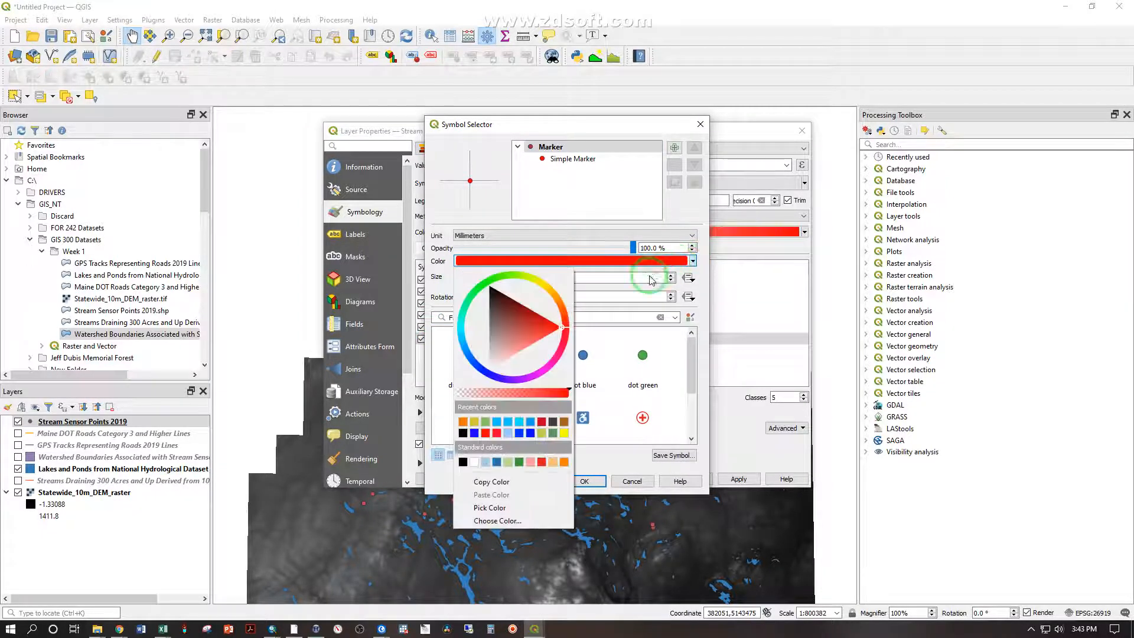
pyautogui.click(489, 288)
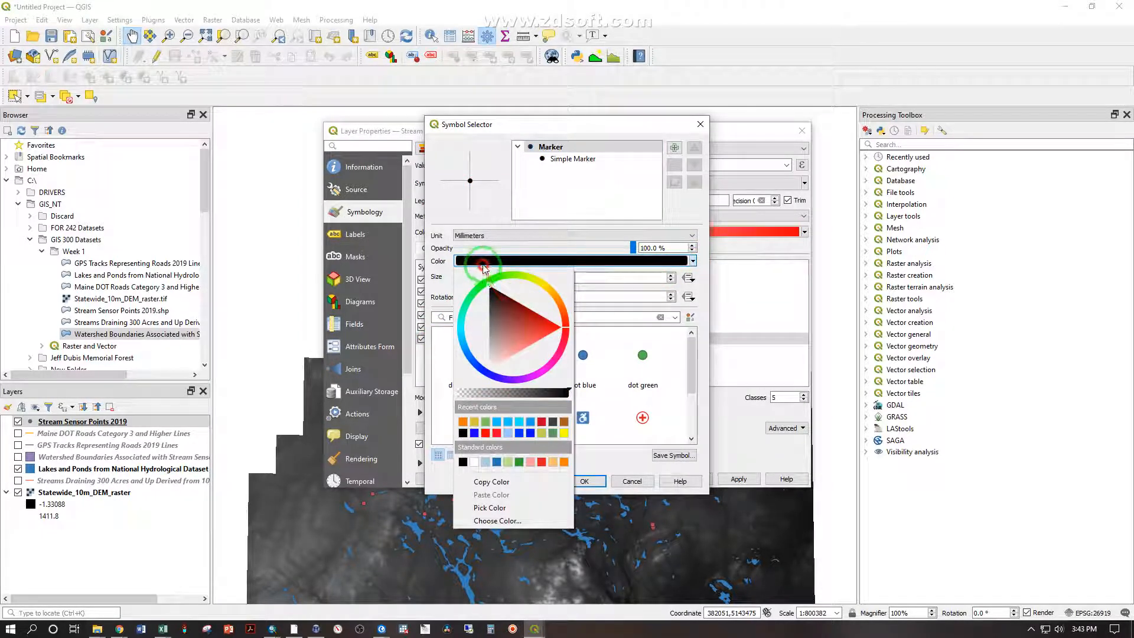
pyautogui.click(615, 452)
pyautogui.click(584, 481)
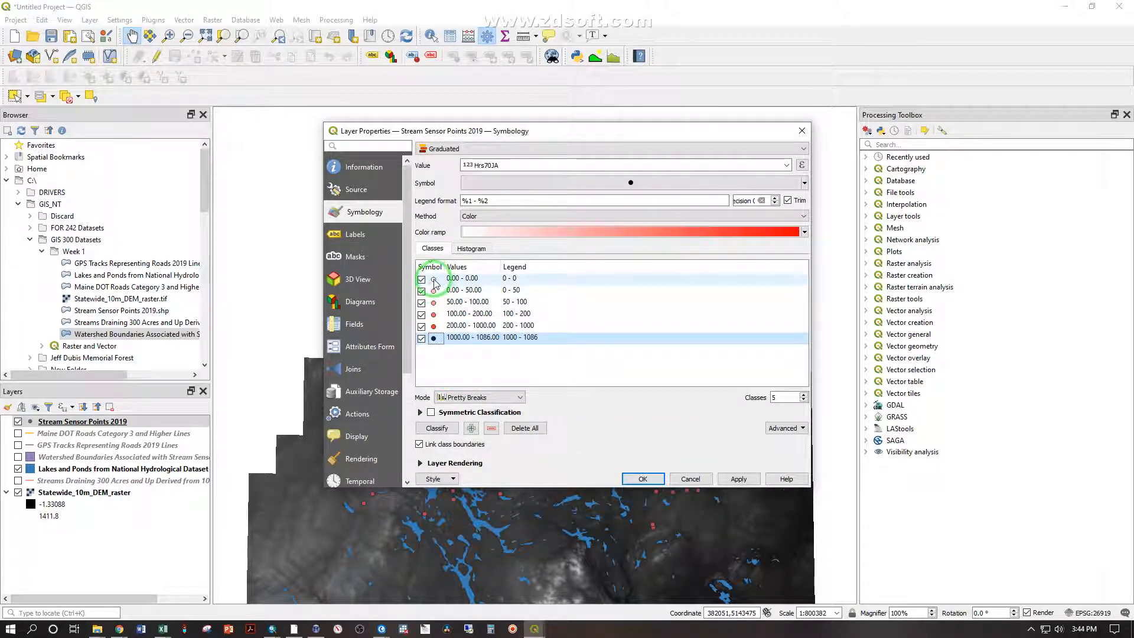
# - Apply the graduated Hrs70JA classification to the Stream Sensor Points 2019 layer
pyautogui.moveTo(435, 283); pyautogui.dragTo(436, 329)
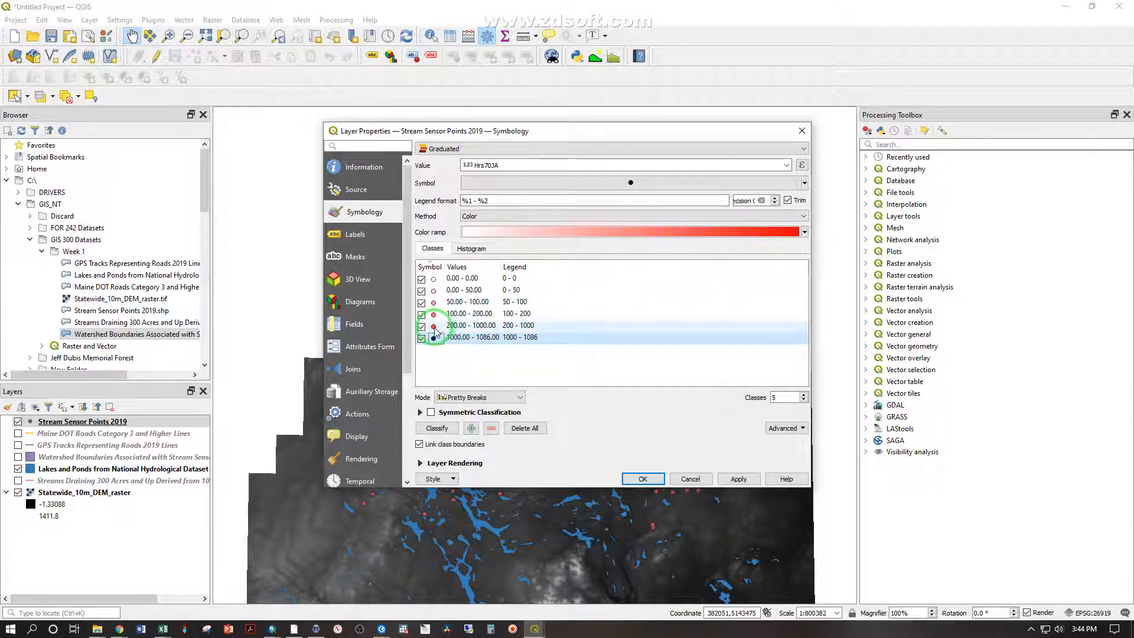
pyautogui.moveTo(436, 331); pyautogui.dragTo(433, 344)
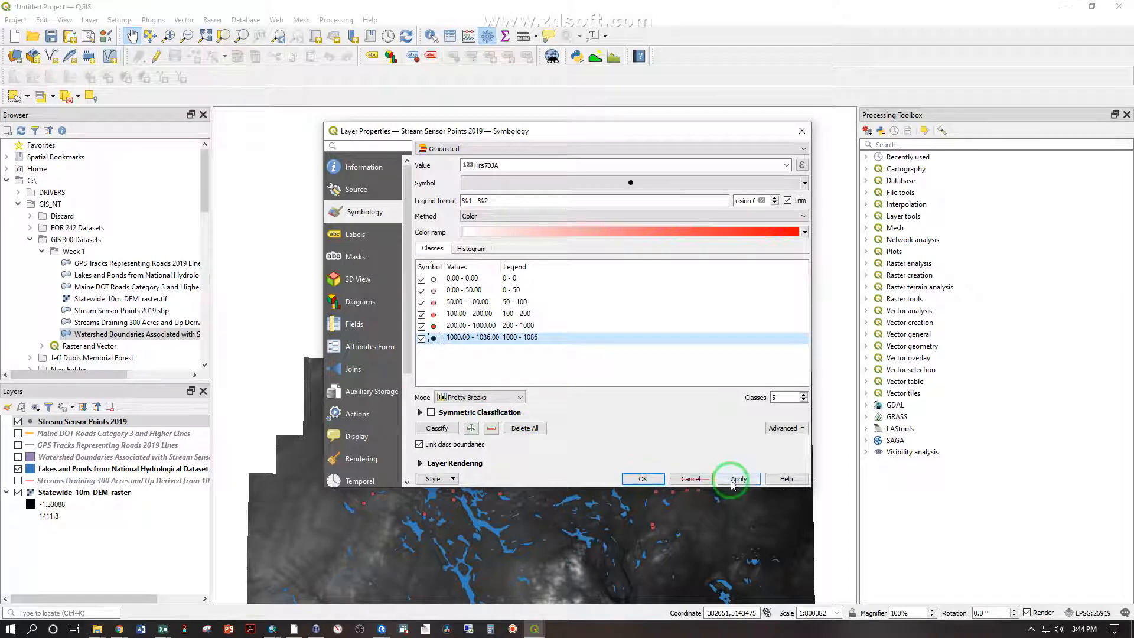
pyautogui.click(643, 478)
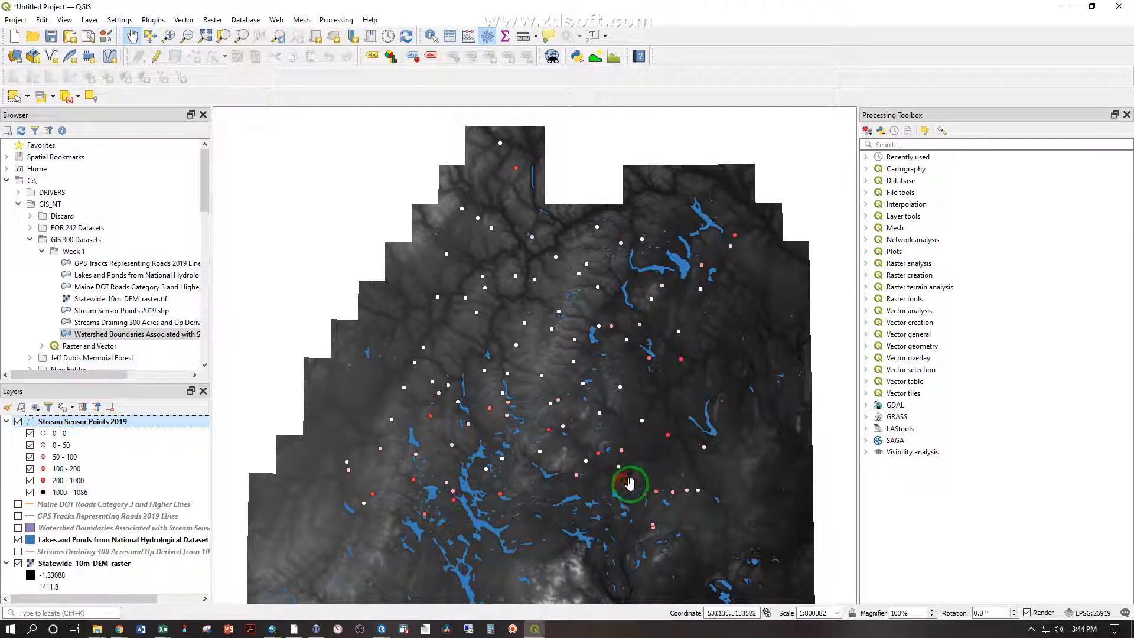
# - Recolor the 1000 - 1086 class marker of the Stream Sensor Points 2019 layer bright magenta
pyautogui.doubleClick(43, 493)
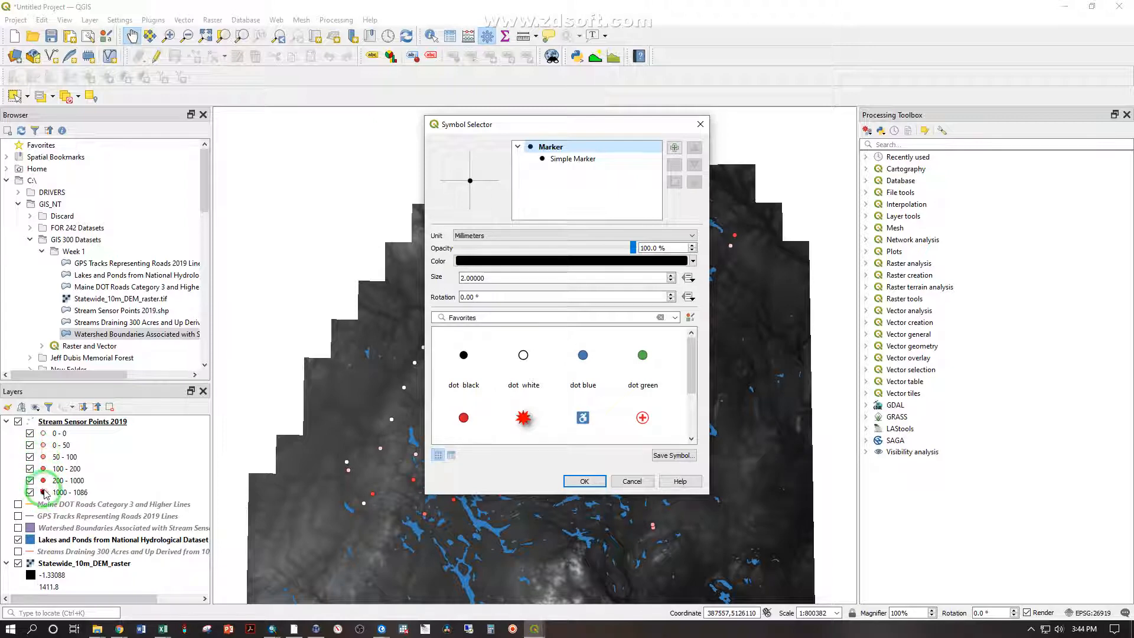
pyautogui.click(695, 262)
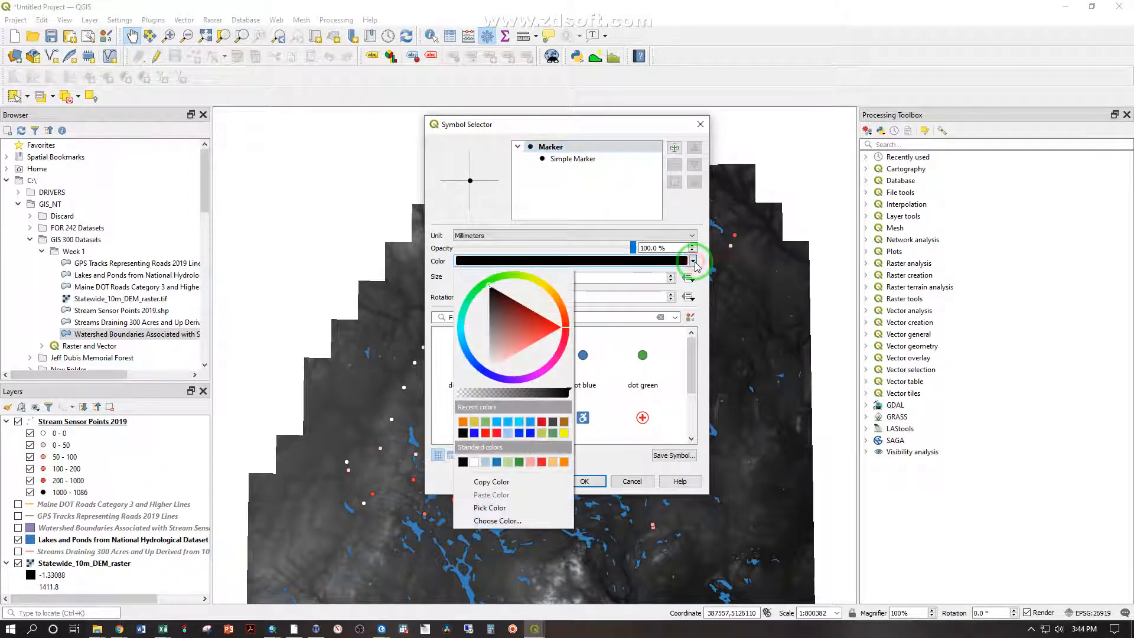
pyautogui.click(542, 286)
pyautogui.click(537, 285)
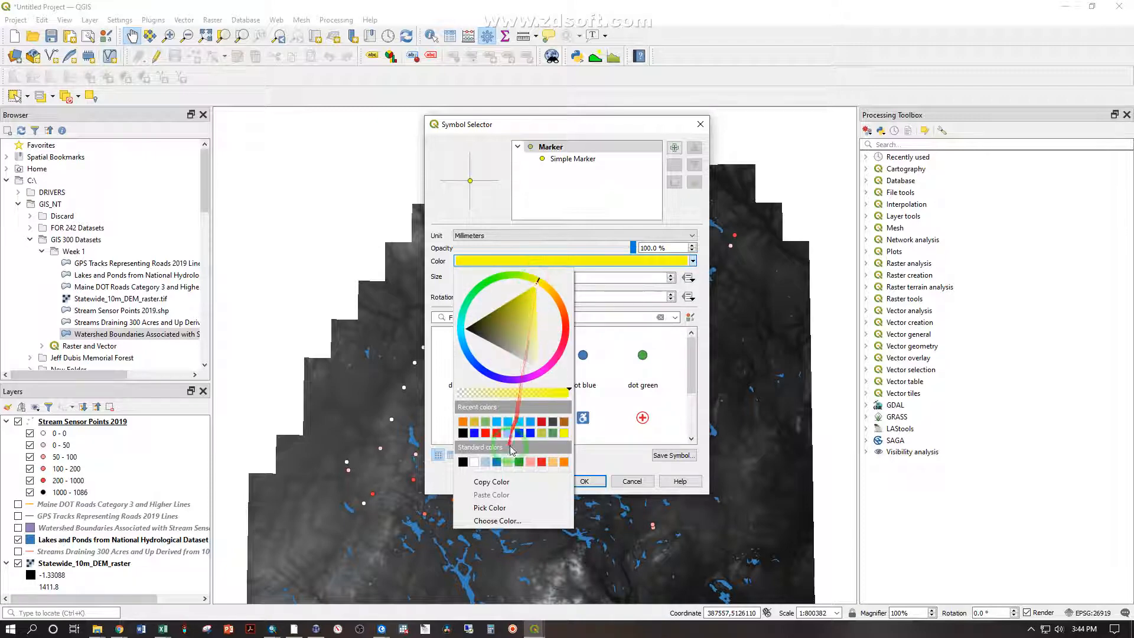
pyautogui.click(585, 474)
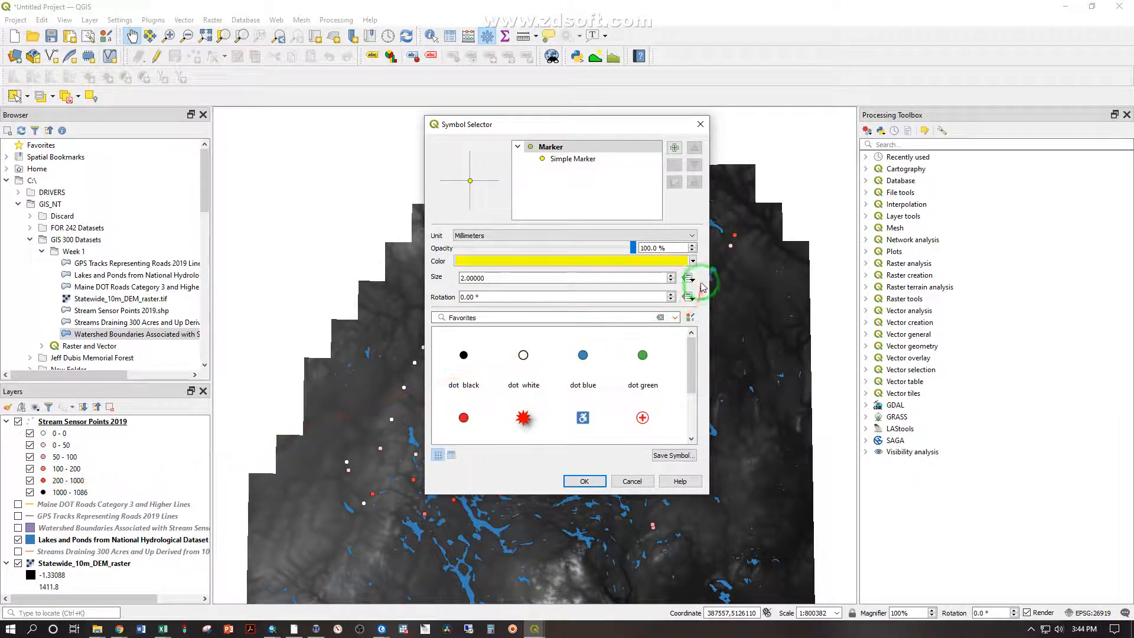
pyautogui.click(692, 261)
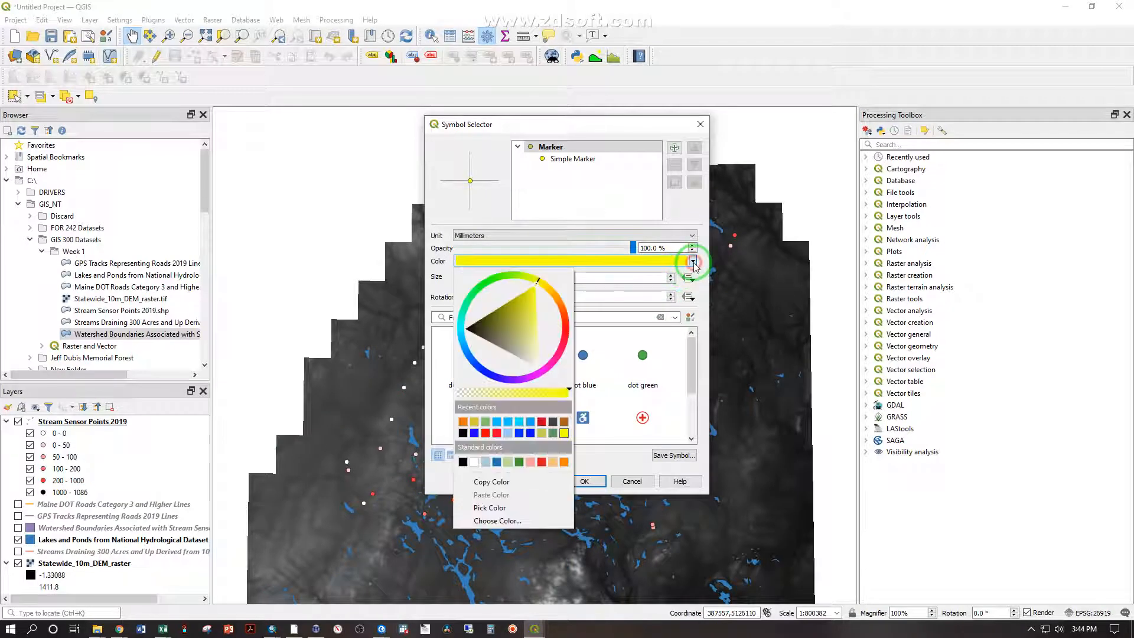
pyautogui.click(553, 366)
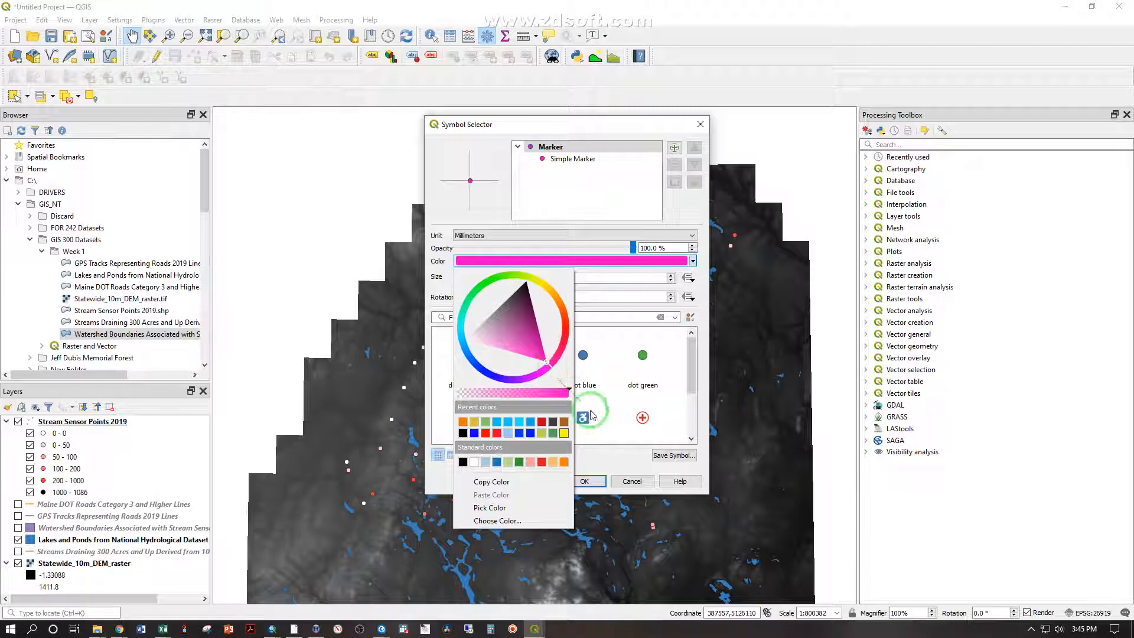
pyautogui.click(613, 466)
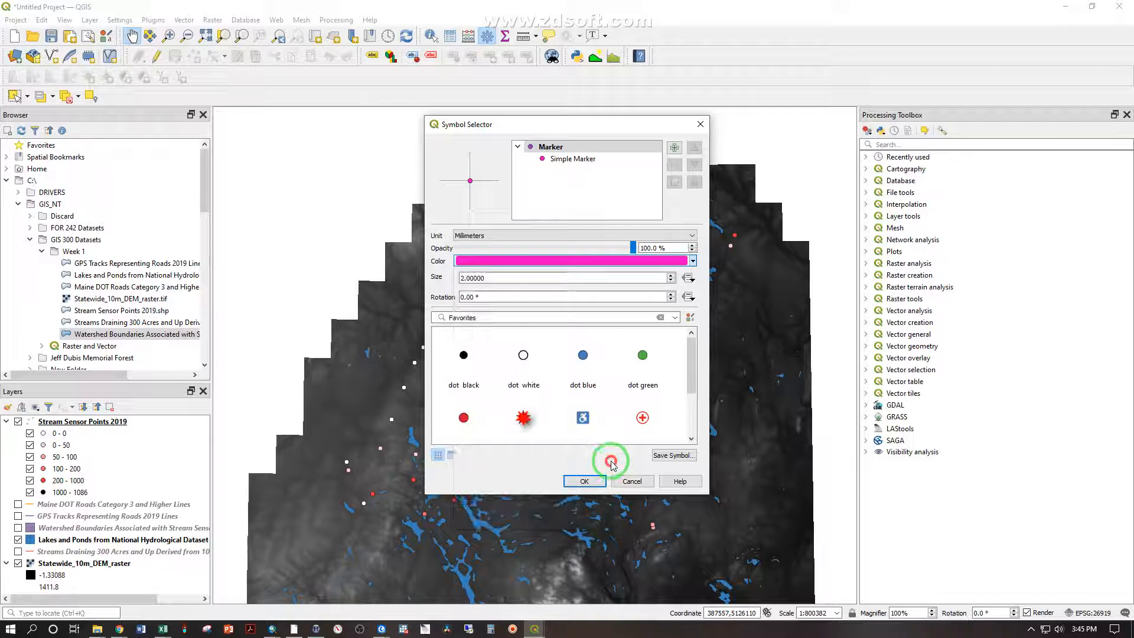
pyautogui.click(576, 487)
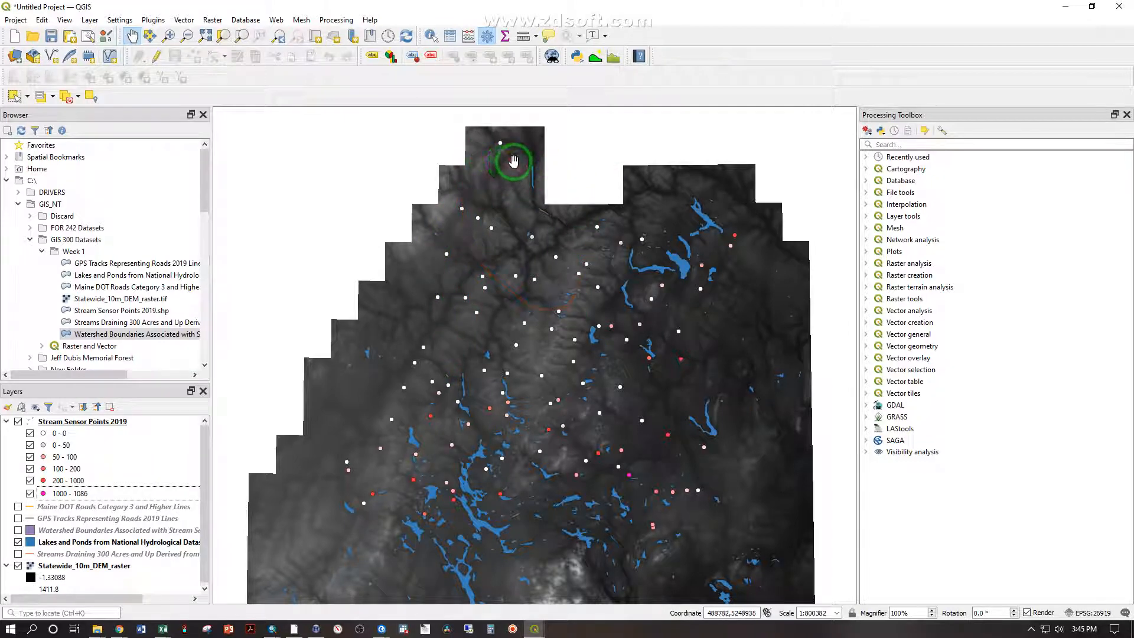
# - Examine the northern red sensor point beside its lake, temporarily showing the Streams Draining 300 Acres layer to see which stream it sits on
pyautogui.scroll(6, 514, 161)
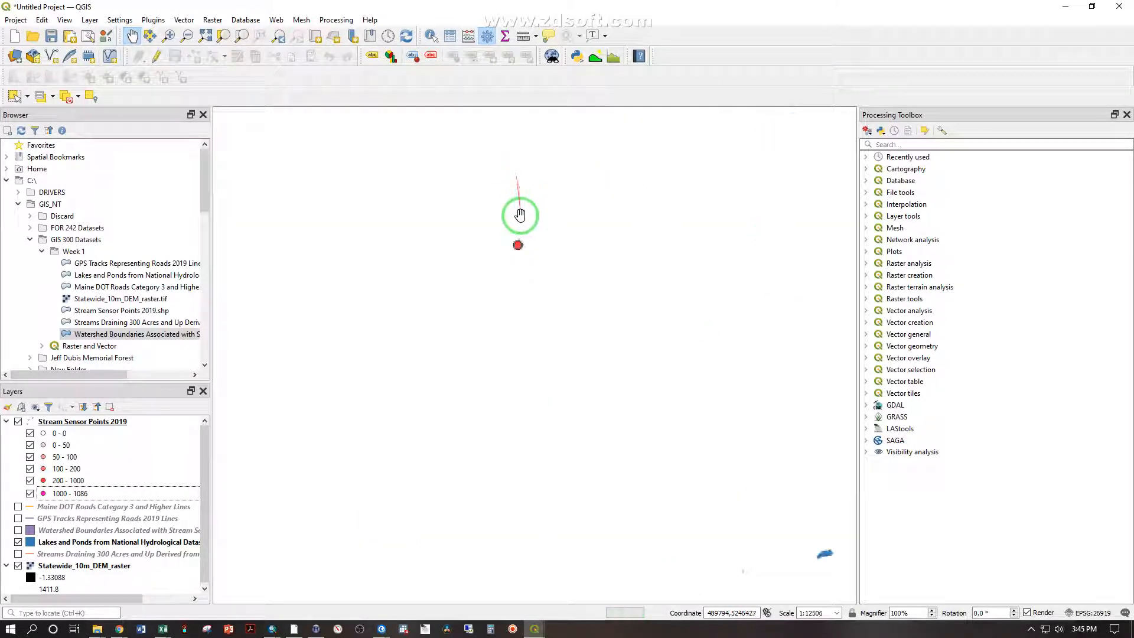
pyautogui.scroll(-1, 515, 274)
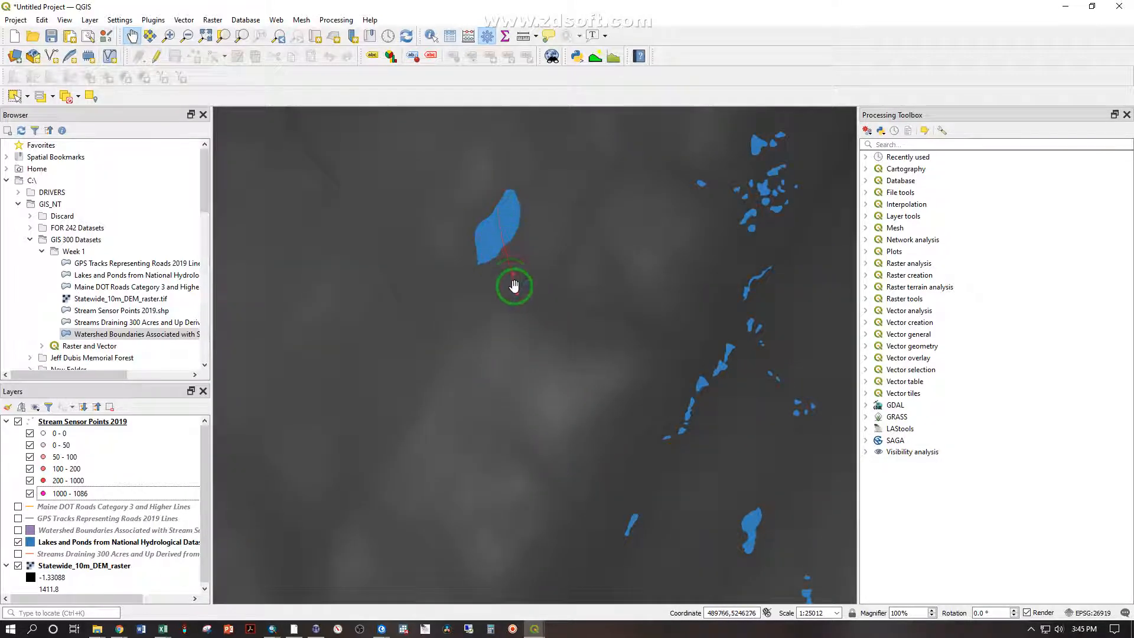
pyautogui.click(19, 507)
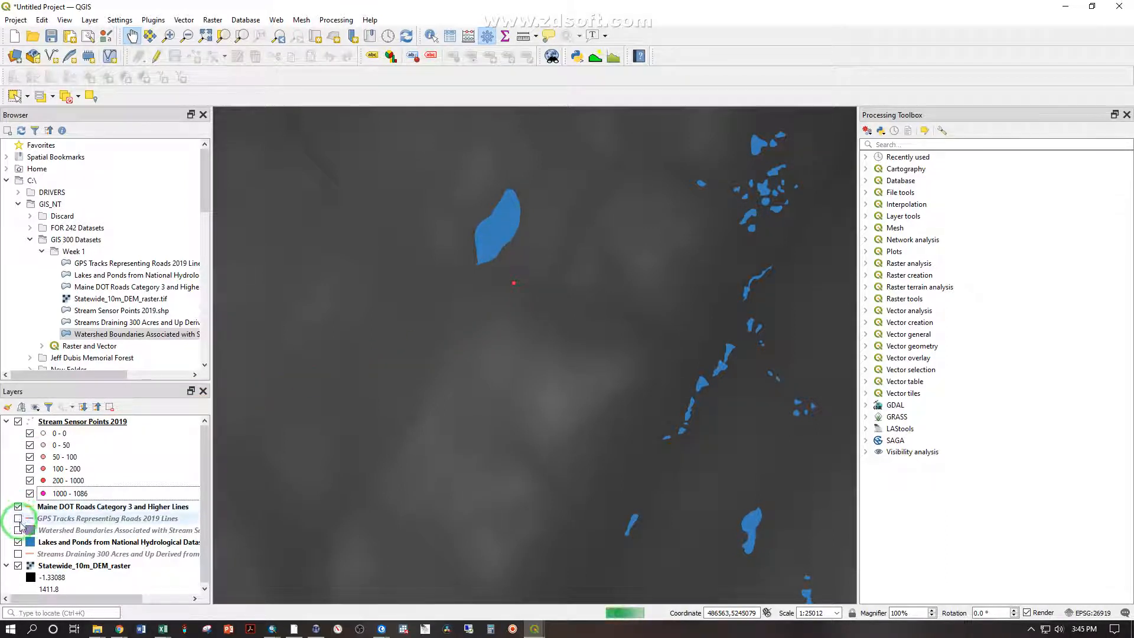
pyautogui.click(18, 507)
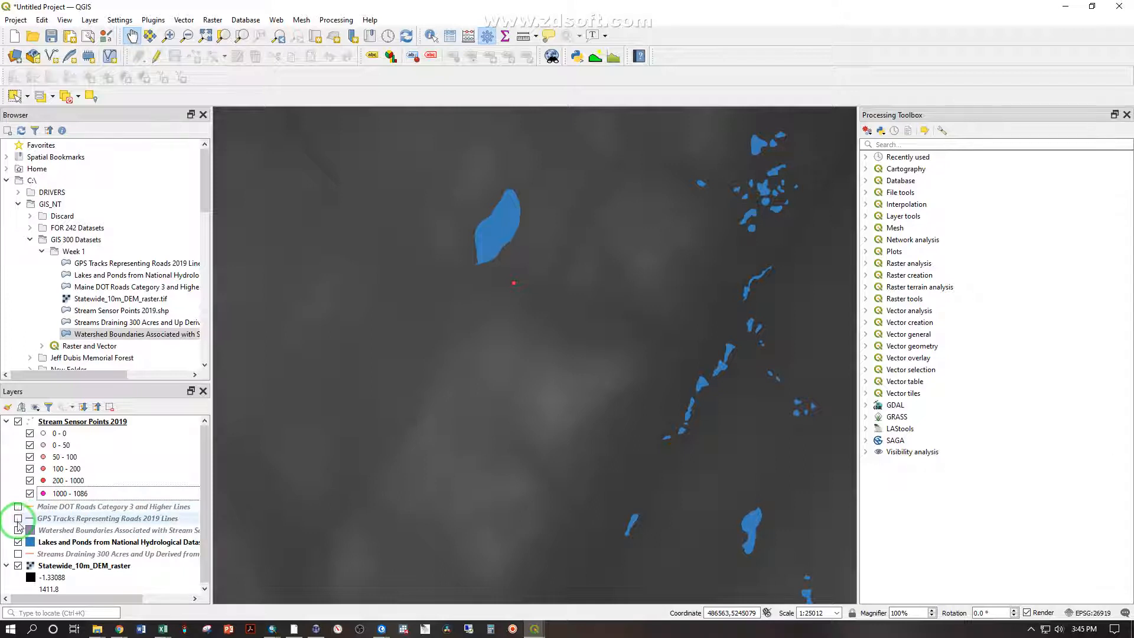
pyautogui.click(19, 555)
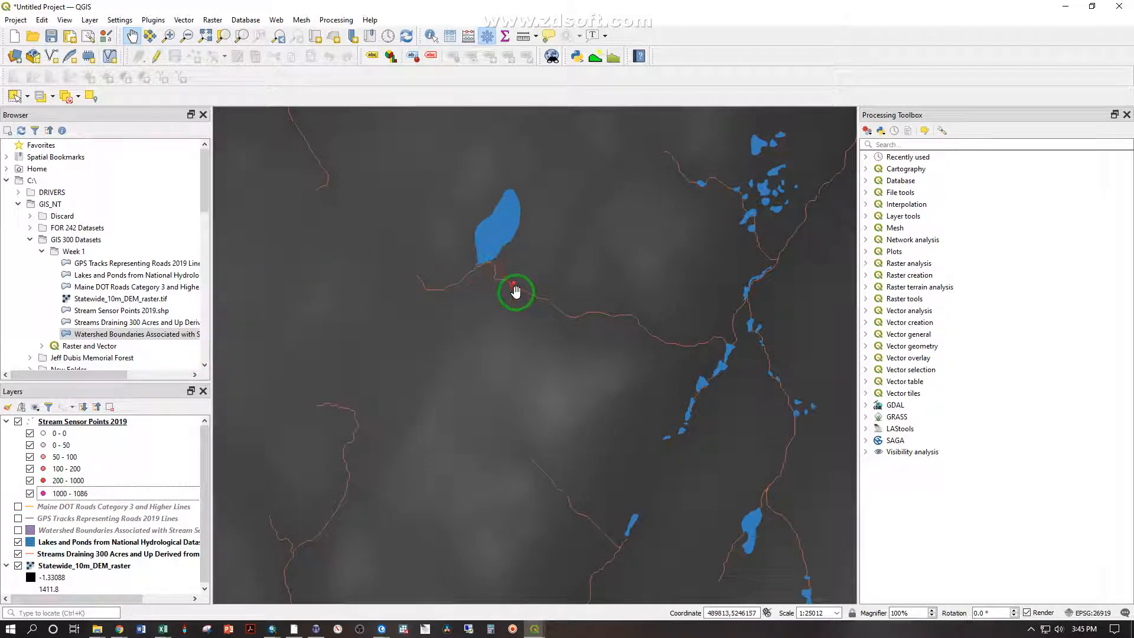
pyautogui.scroll(-6, 319, 458)
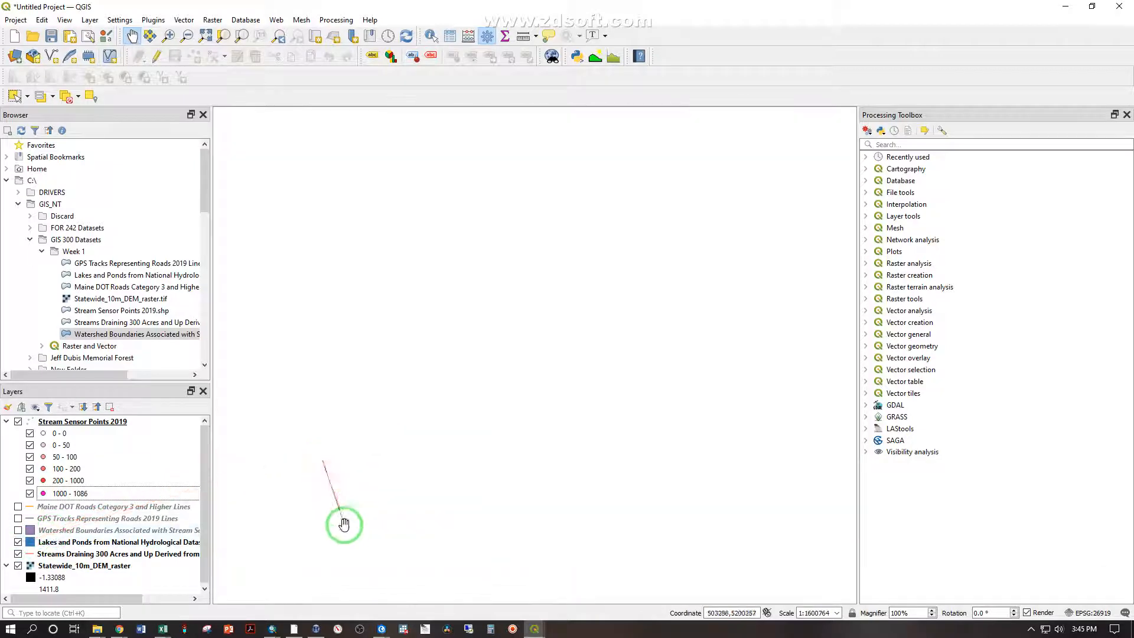
pyautogui.click(19, 554)
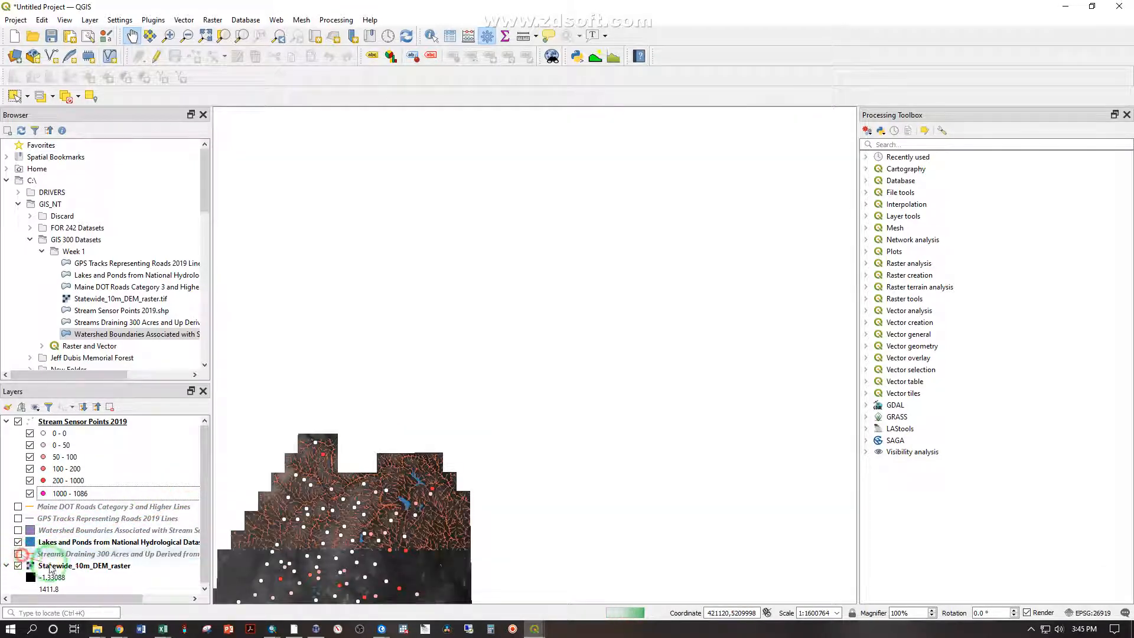
pyautogui.moveTo(329, 468); pyautogui.dragTo(506, 406)
pyautogui.scroll(1, 494, 443)
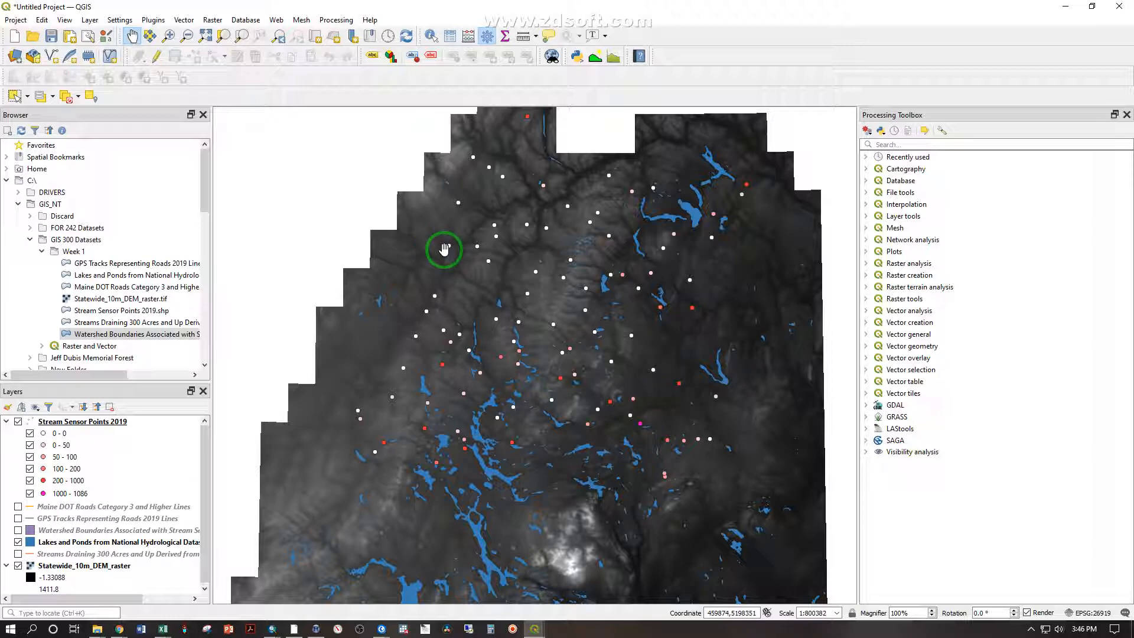
# - Review the grid_code values in the attribute table of the Streams Draining 300 Acres and Up layer
pyautogui.rightClick(69, 555)
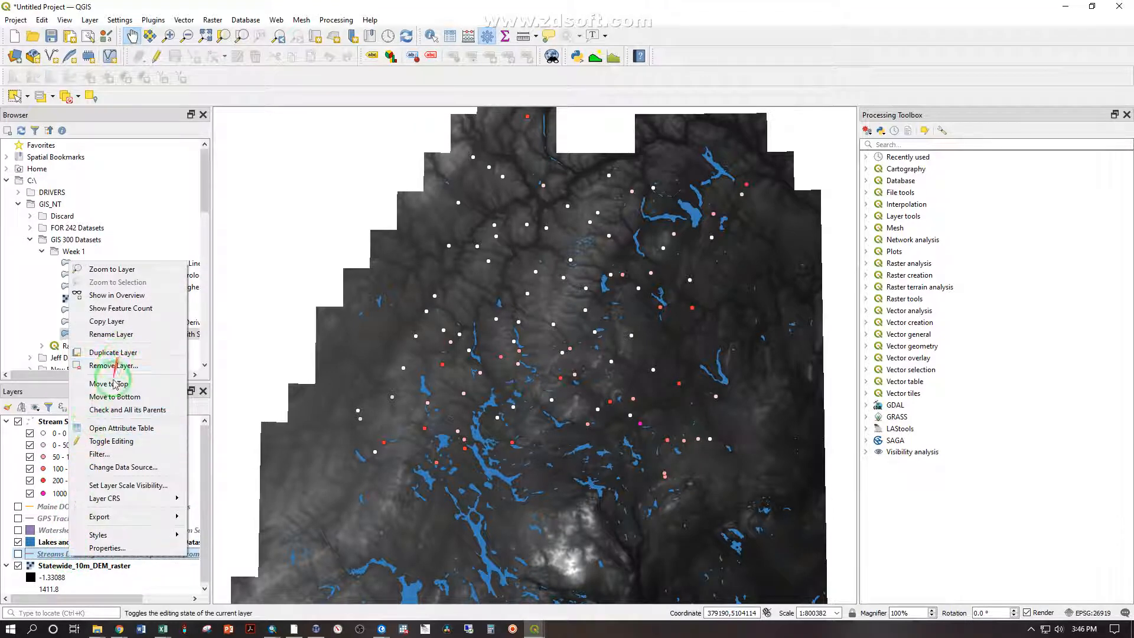
pyautogui.click(122, 427)
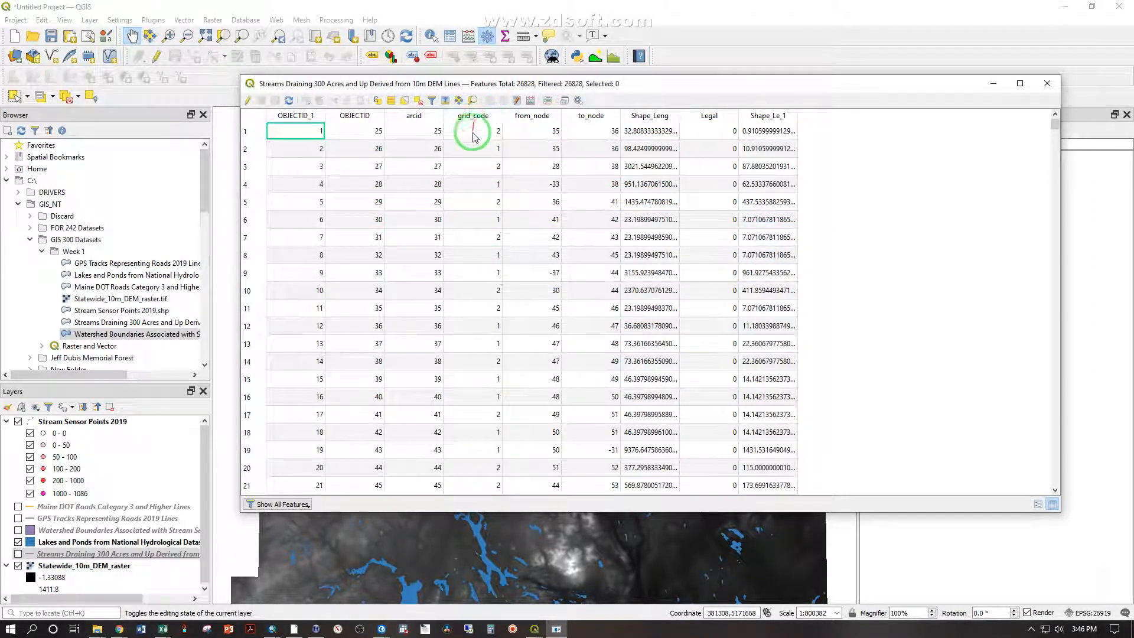
pyautogui.scroll(-13, 481, 171)
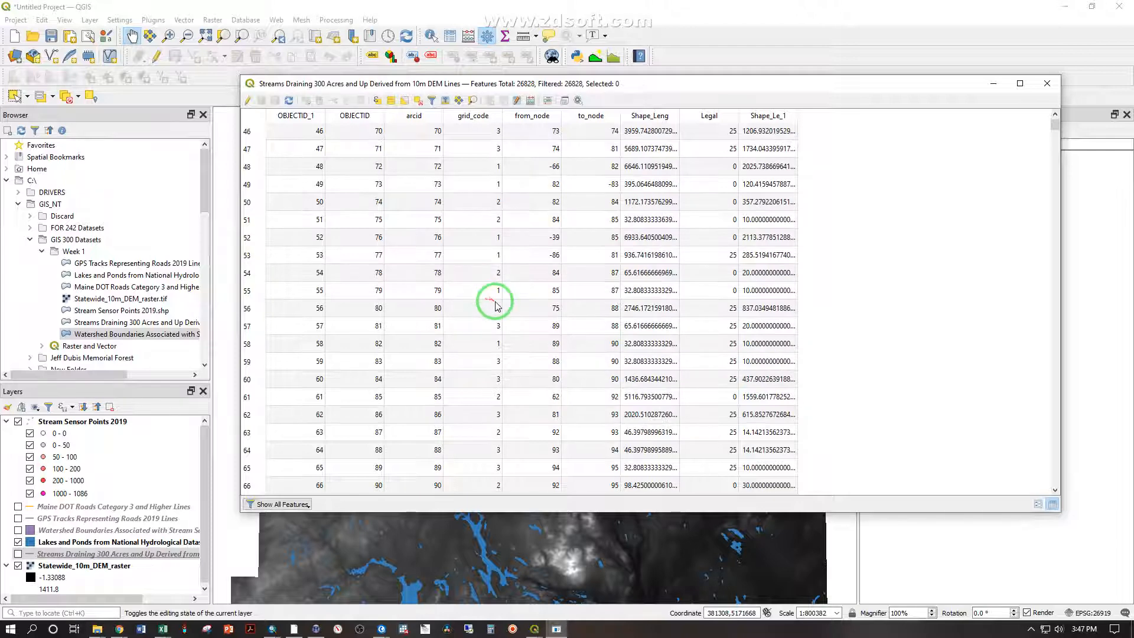
pyautogui.scroll(-4, 490, 348)
pyautogui.scroll(-2, 494, 354)
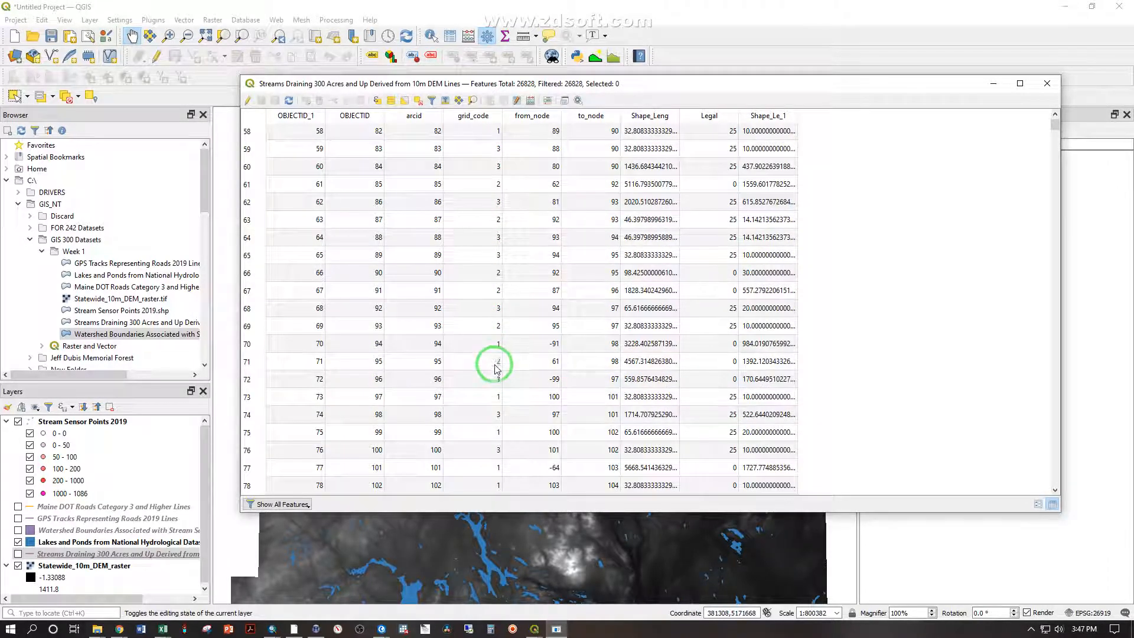
pyautogui.scroll(-2, 494, 395)
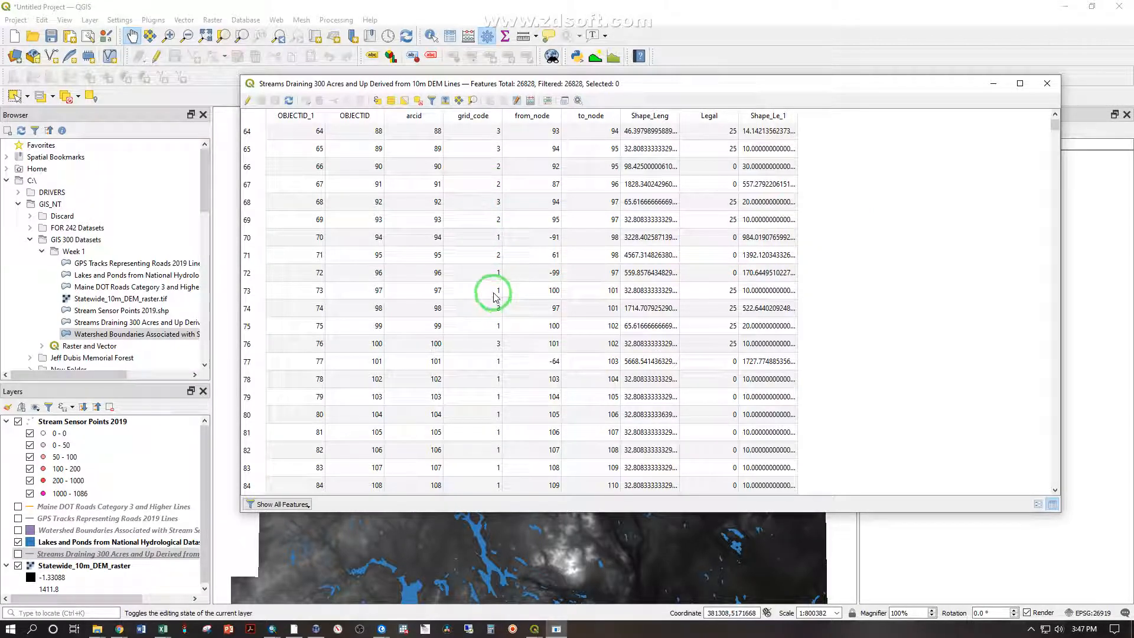
pyautogui.click(1048, 87)
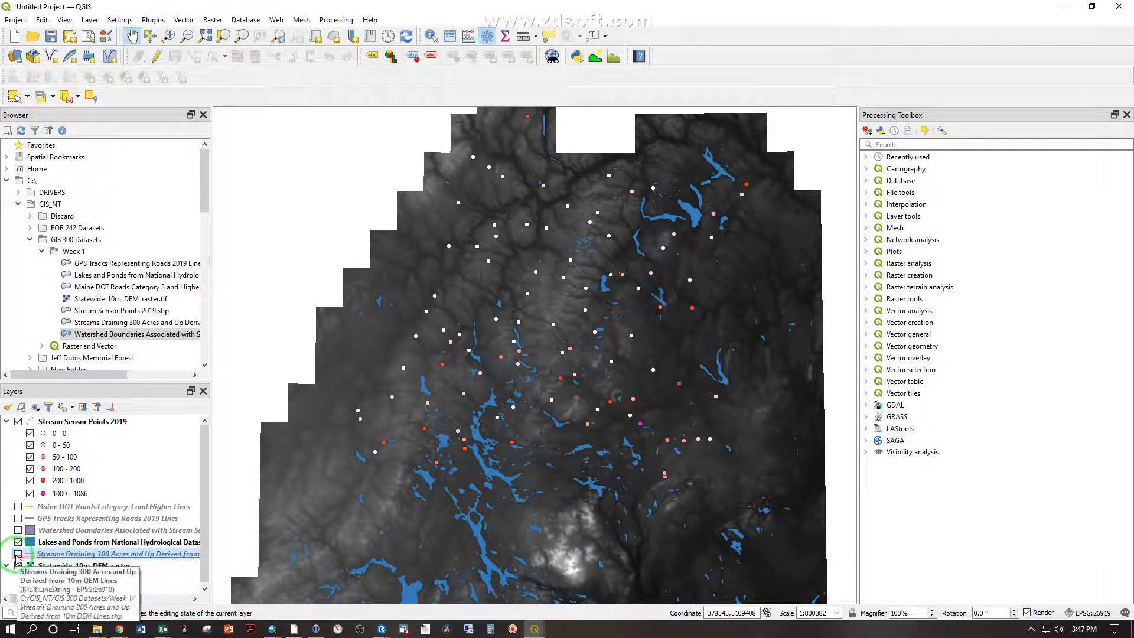
# - Show the Streams Draining 300 Acres and Up layer and switch its symbology to Categorized on the grid_code field
pyautogui.click(18, 553)
pyautogui.scroll(4, 540, 254)
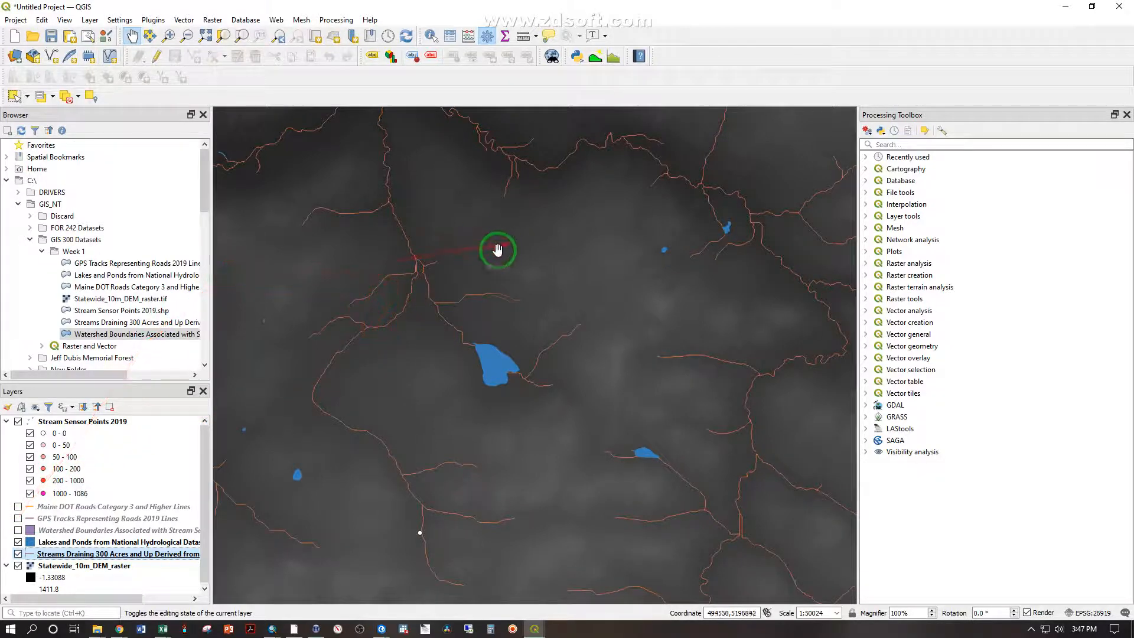
pyautogui.click(57, 553)
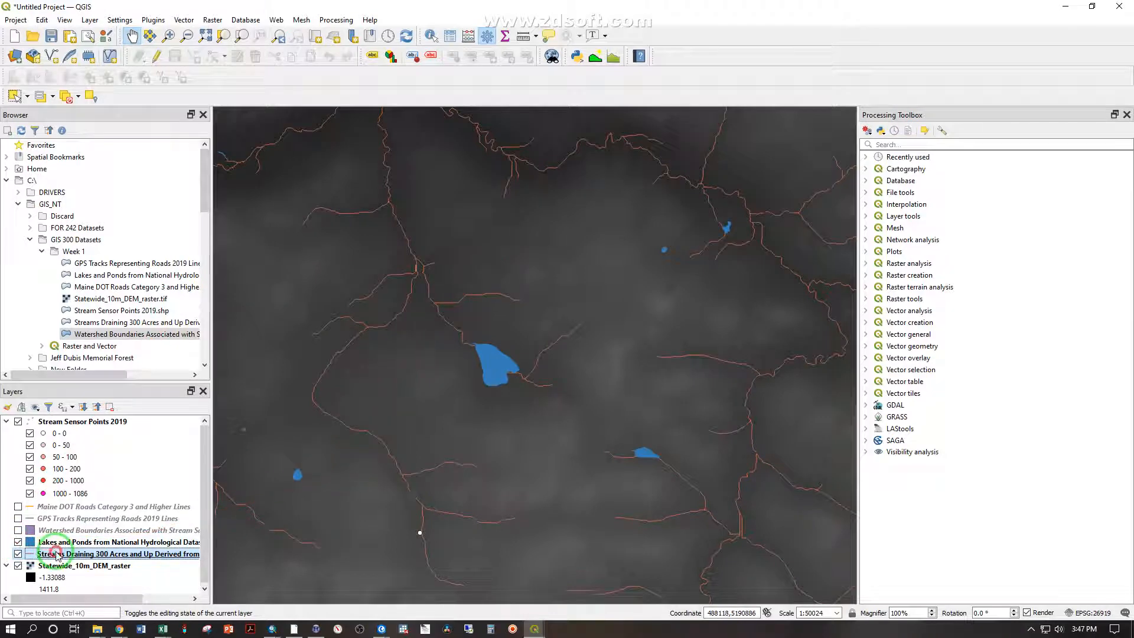
pyautogui.doubleClick(44, 559)
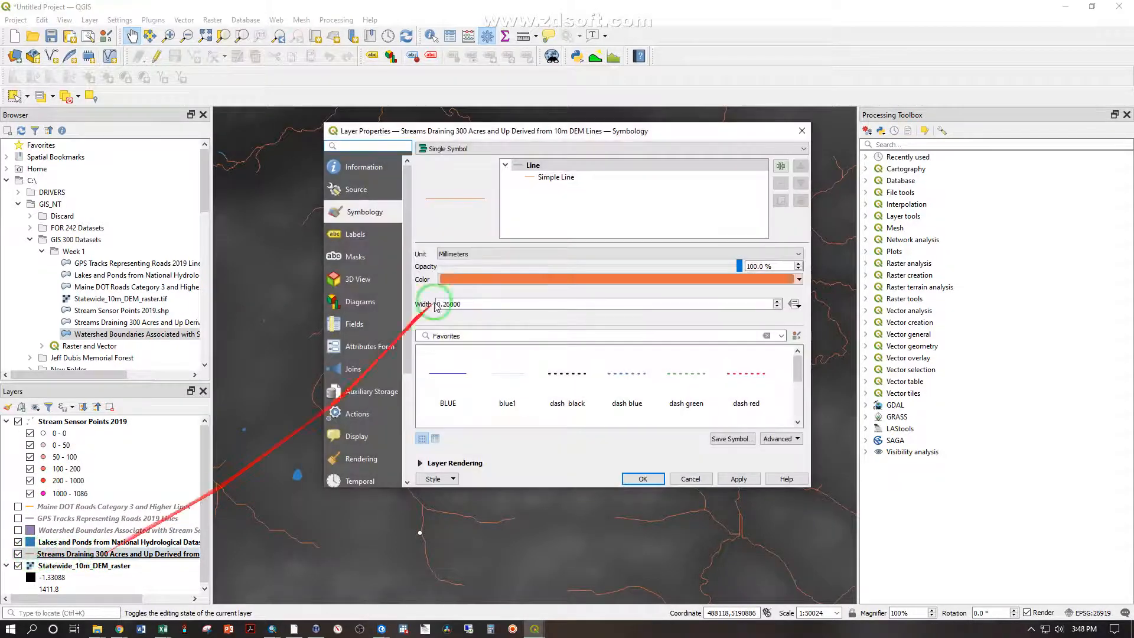
pyautogui.click(463, 152)
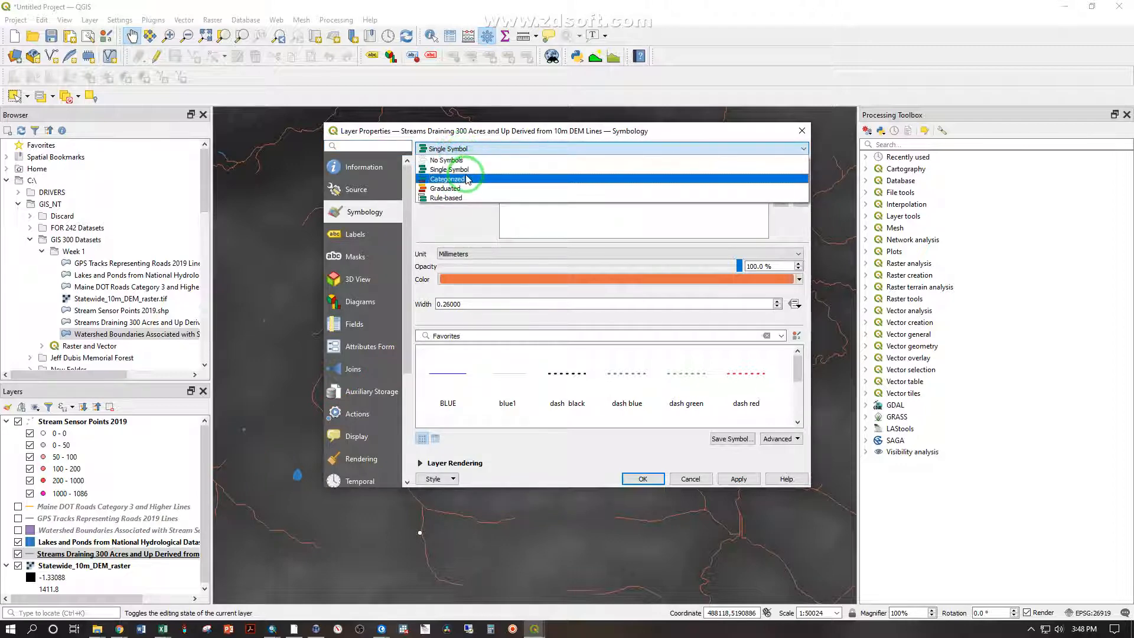
pyautogui.click(466, 179)
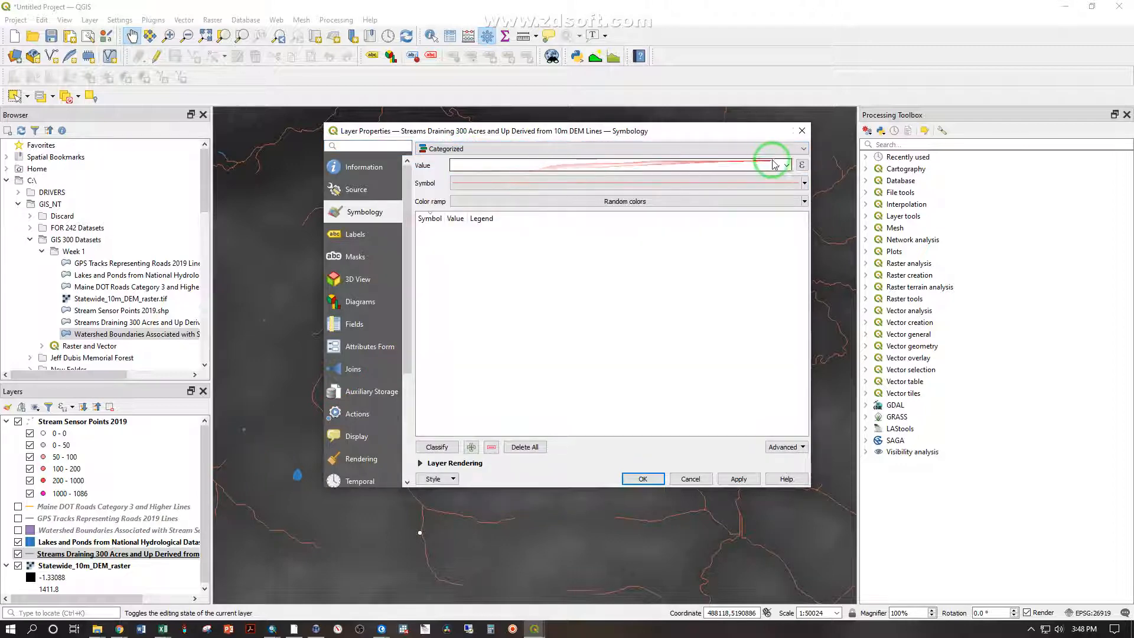
pyautogui.click(786, 165)
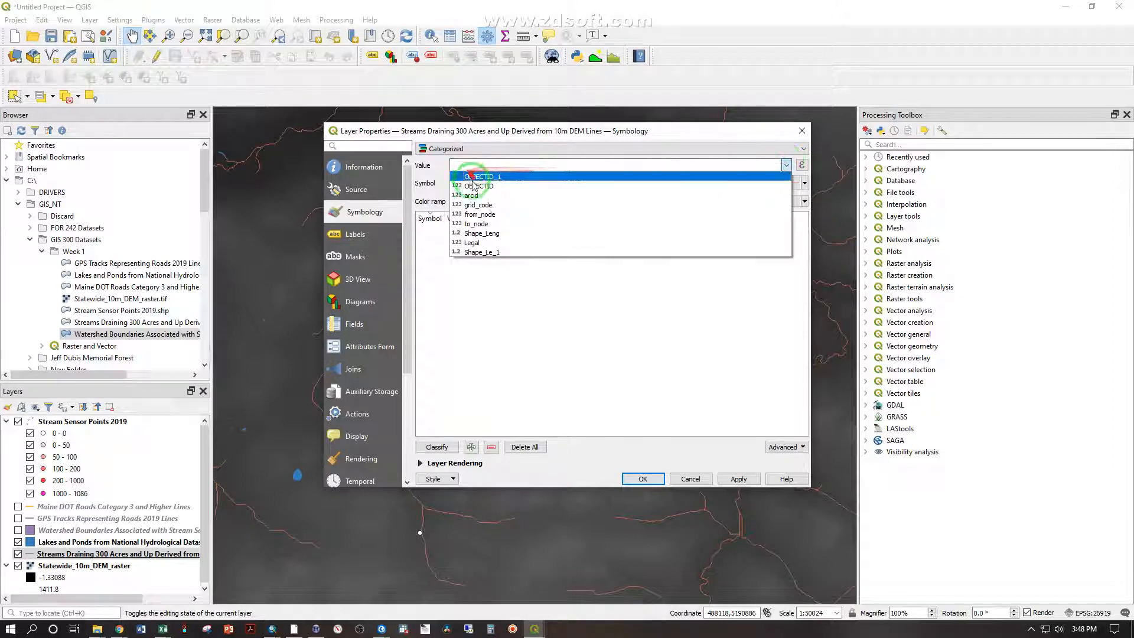
pyautogui.click(483, 206)
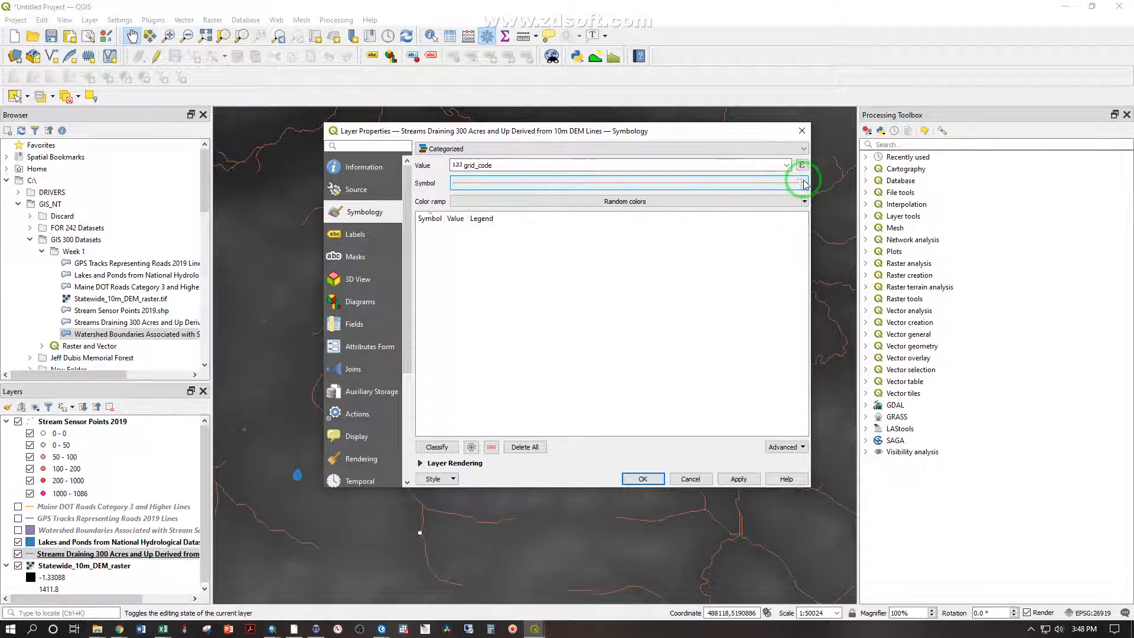
# - Recolor the base line symbol for the stream categories a medium blue
pyautogui.click(805, 183)
pyautogui.click(479, 343)
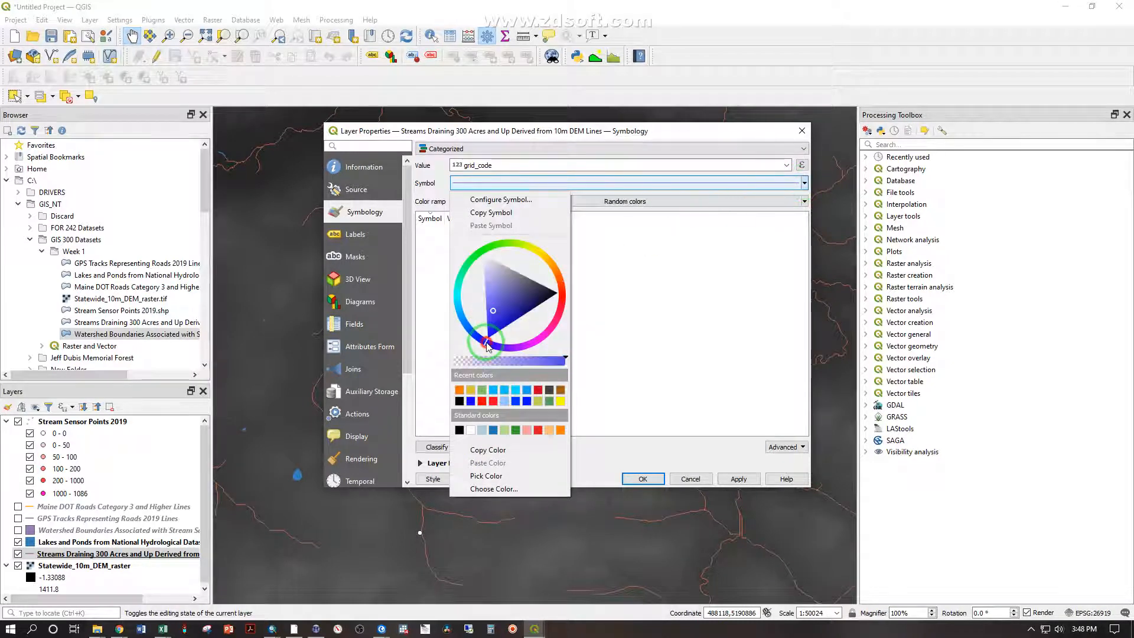
pyautogui.moveTo(480, 347); pyautogui.dragTo(466, 325)
pyautogui.click(488, 303)
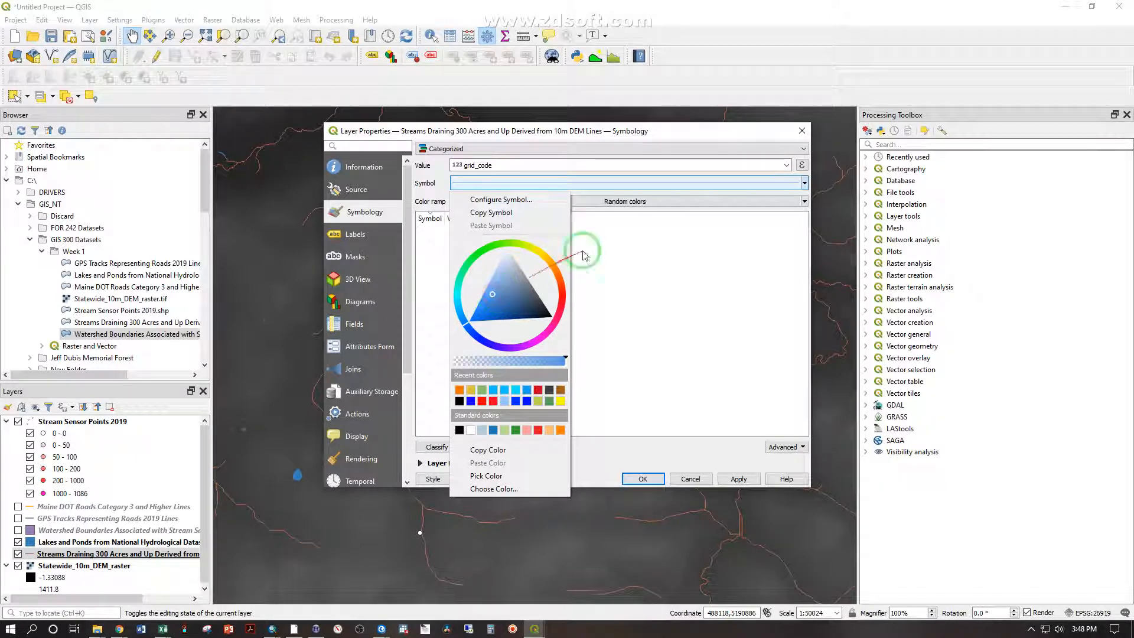
pyautogui.click(630, 218)
# - Classify the streams by their grid_code values and apply the Blues color ramp
pyautogui.click(443, 449)
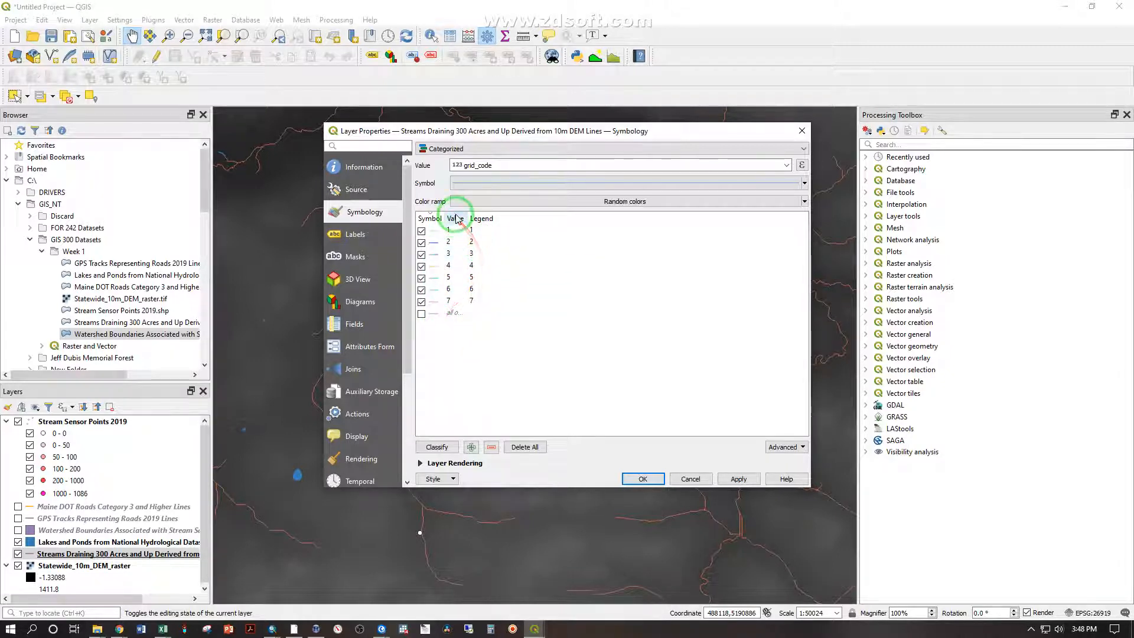
pyautogui.click(471, 203)
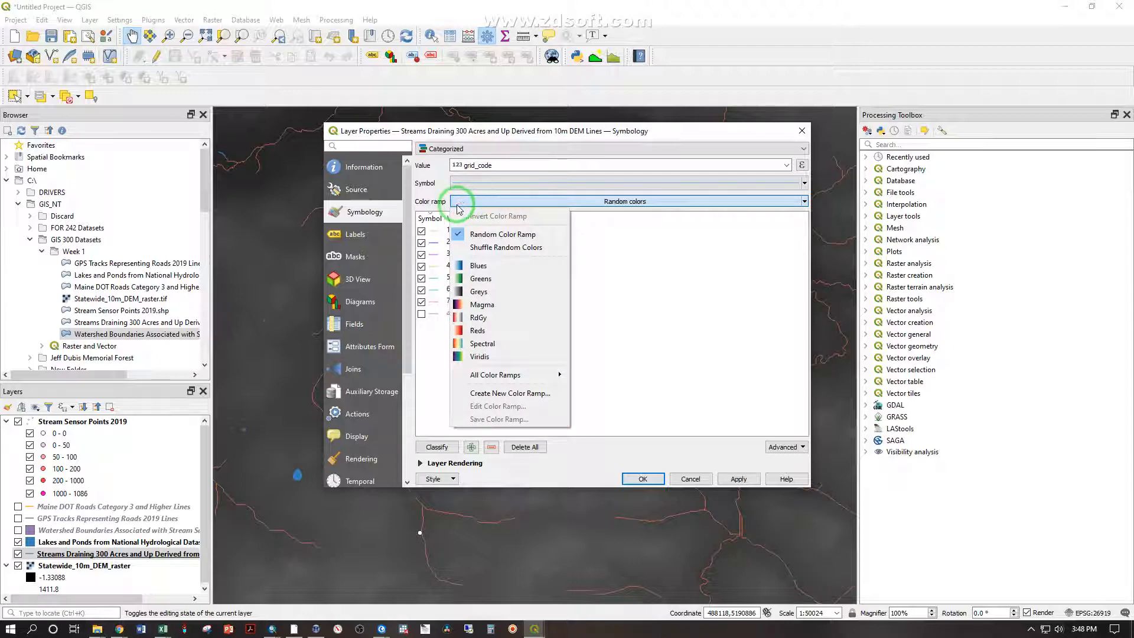
pyautogui.click(475, 266)
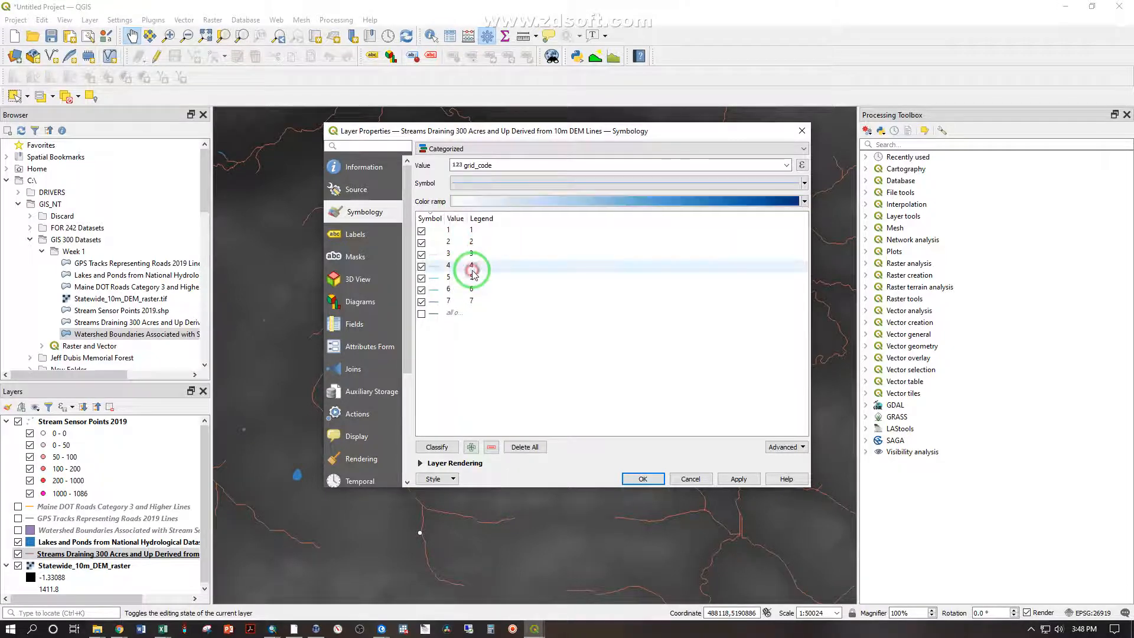
# - Set the line color of the grid_code 1 category to light blue, #63b8f0
pyautogui.doubleClick(436, 238)
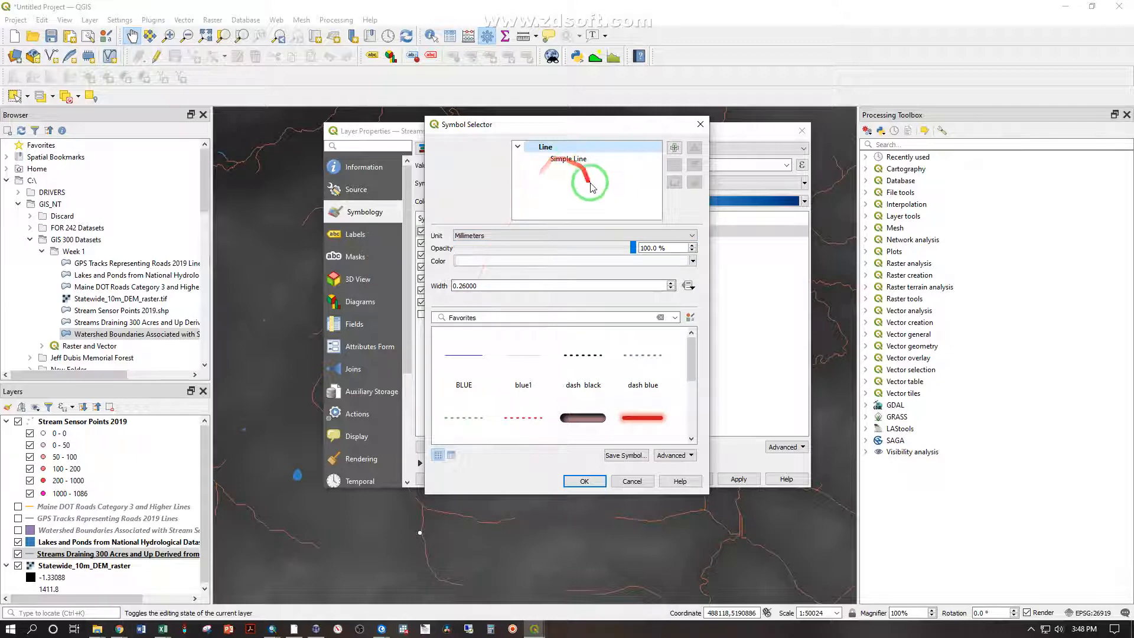
pyautogui.click(541, 261)
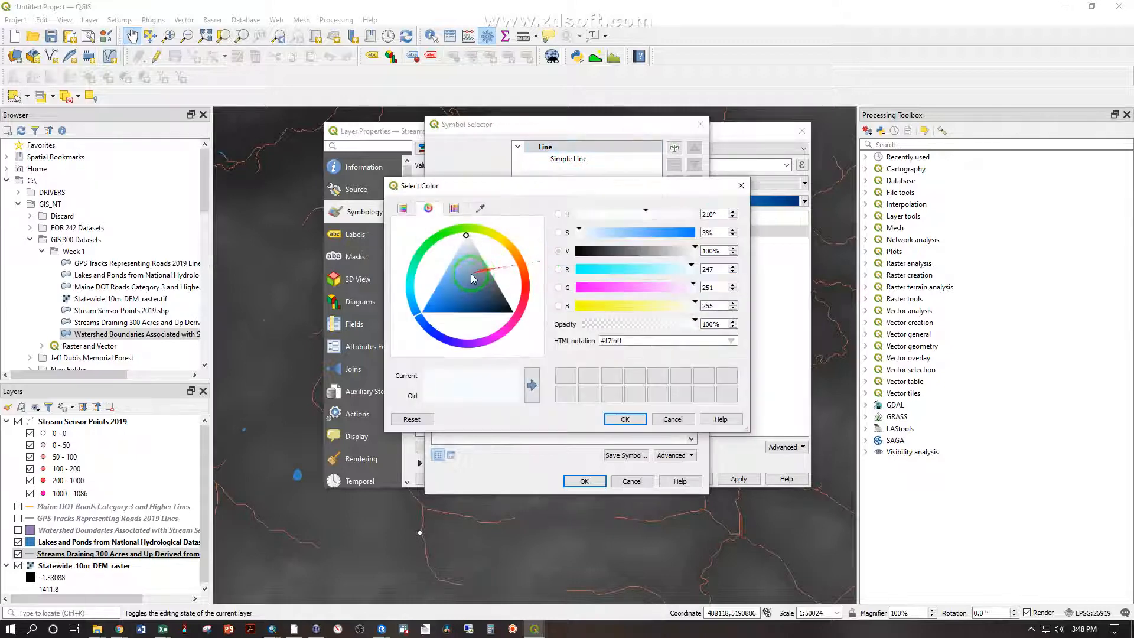
pyautogui.click(453, 281)
pyautogui.moveTo(454, 284); pyautogui.dragTo(469, 211)
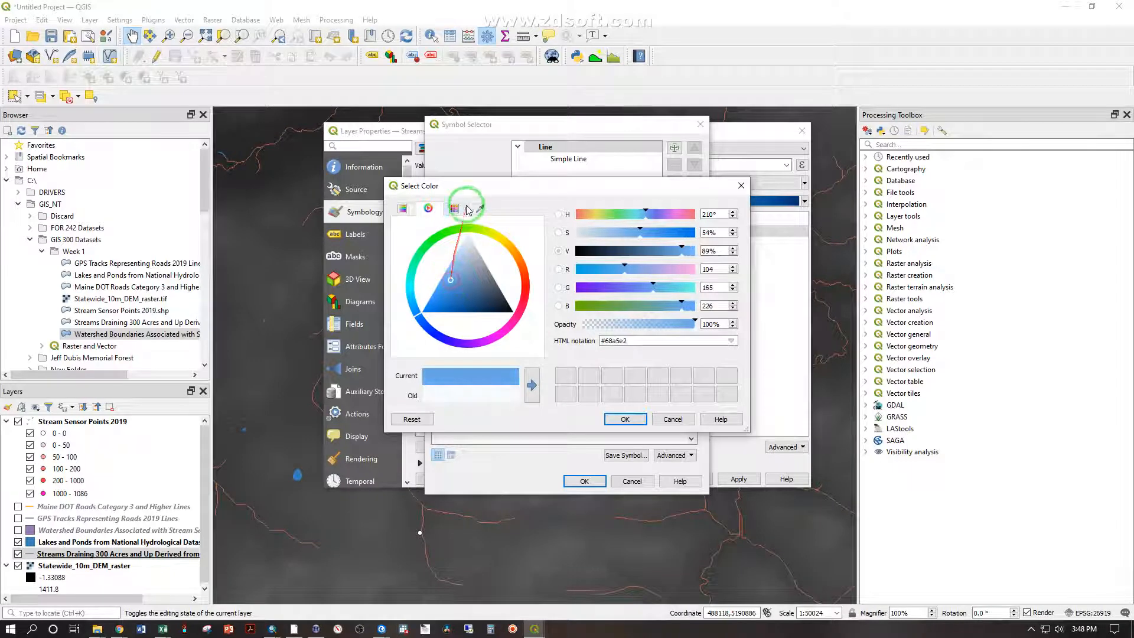
pyautogui.click(459, 214)
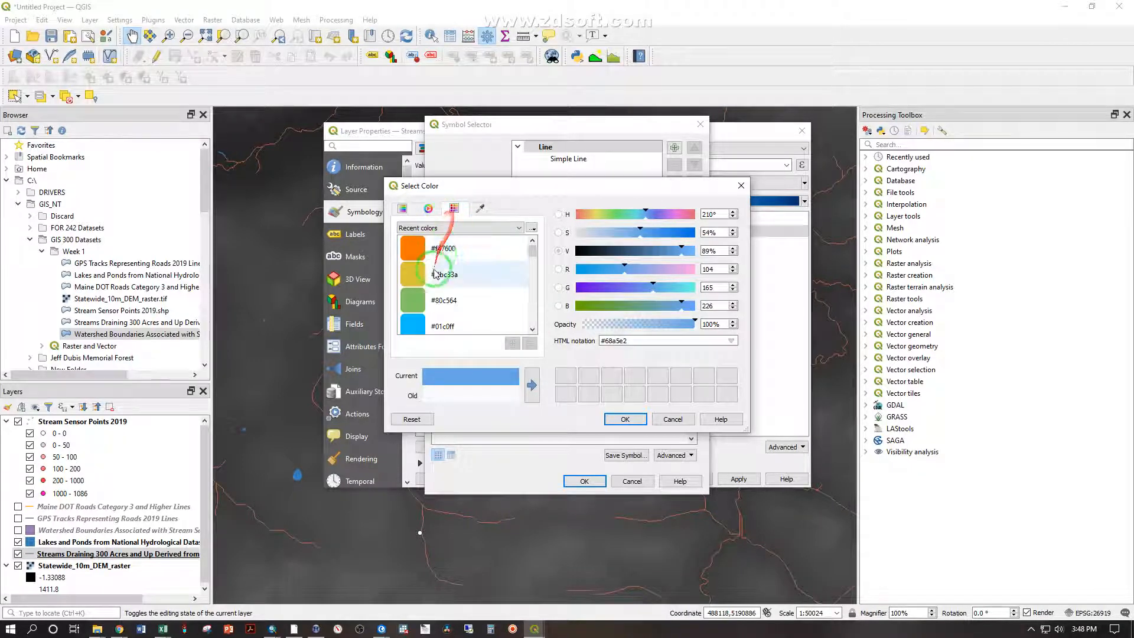
pyautogui.scroll(-3, 440, 276)
pyautogui.scroll(3, 440, 276)
pyautogui.click(402, 208)
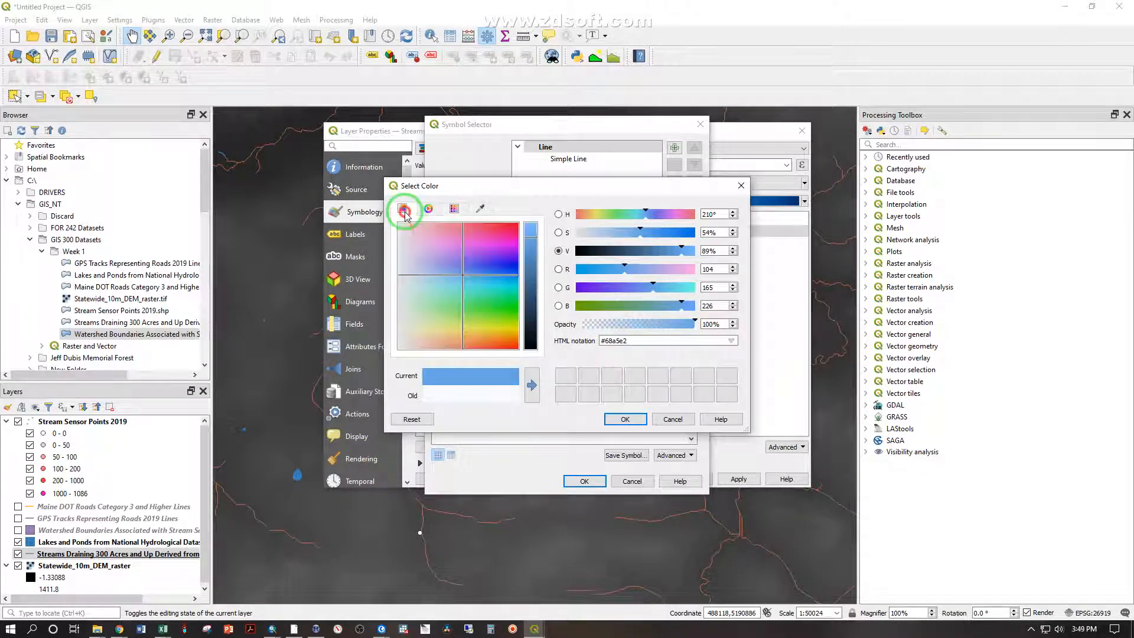
pyautogui.moveTo(479, 273)
pyautogui.mouseDown()
pyautogui.moveTo(469, 298)
pyautogui.moveTo(461, 285)
pyautogui.mouseUp()
pyautogui.click(428, 209)
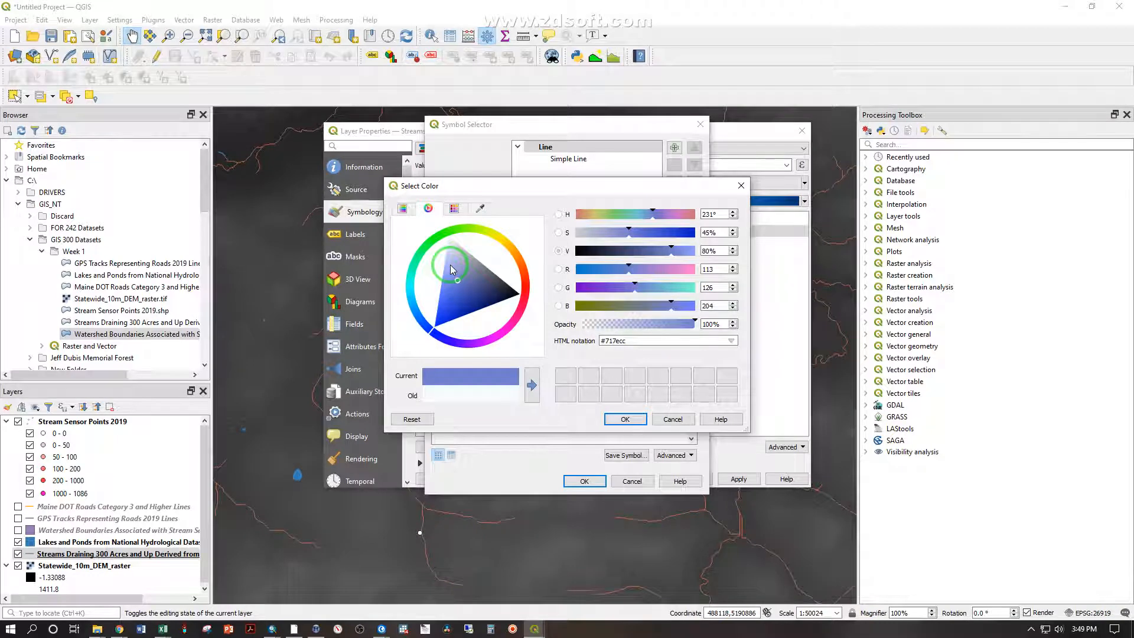
pyautogui.moveTo(457, 286)
pyautogui.mouseDown()
pyautogui.moveTo(416, 321)
pyautogui.moveTo(453, 285)
pyautogui.mouseUp()
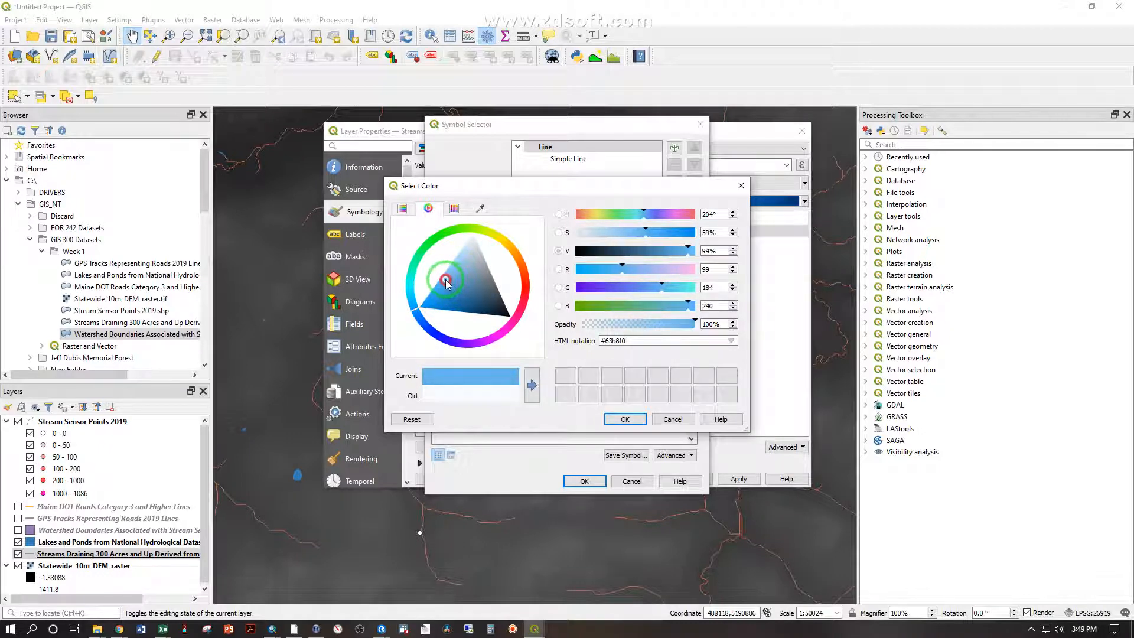
pyautogui.click(627, 419)
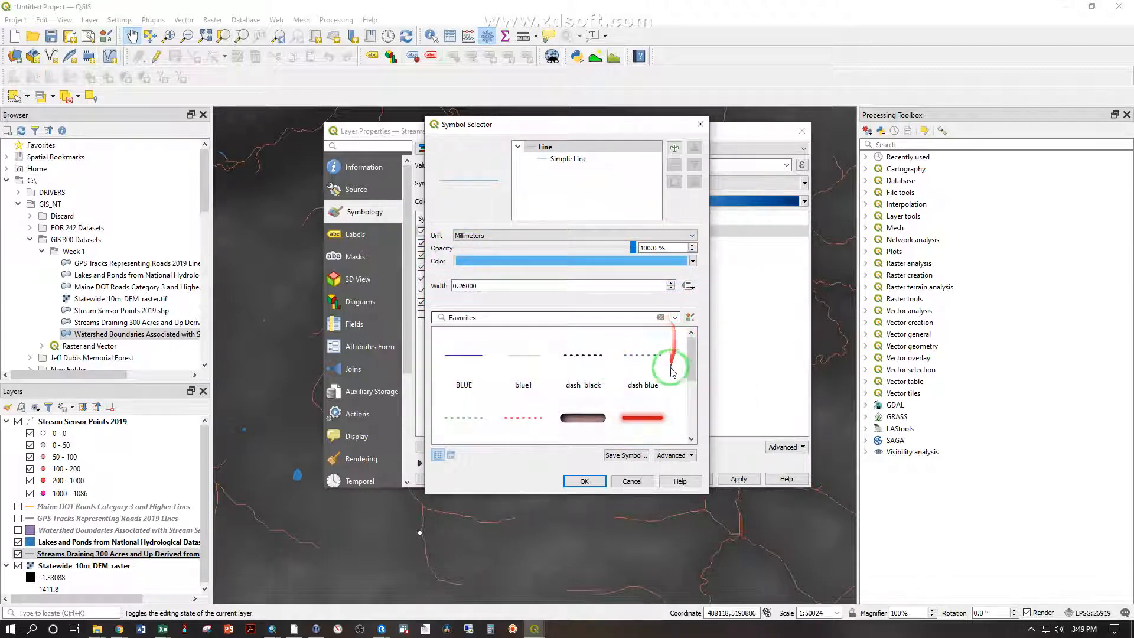
# - Save the light blue line symbol to favorites as blue2 and apply it to the grid_code 1 category
pyautogui.click(634, 457)
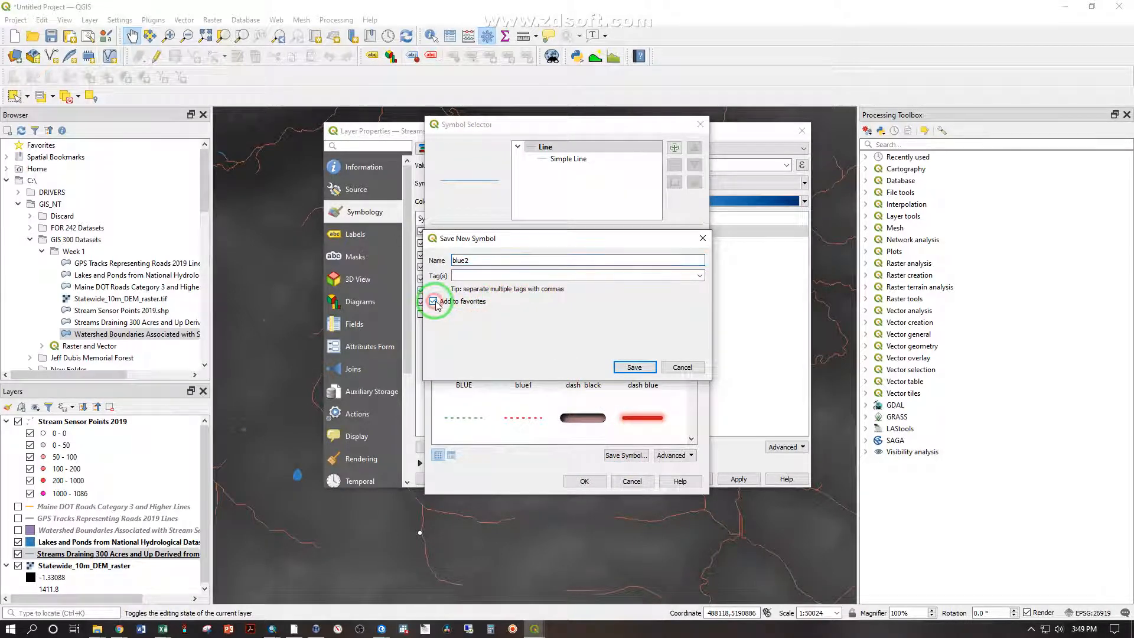
pyautogui.click(634, 367)
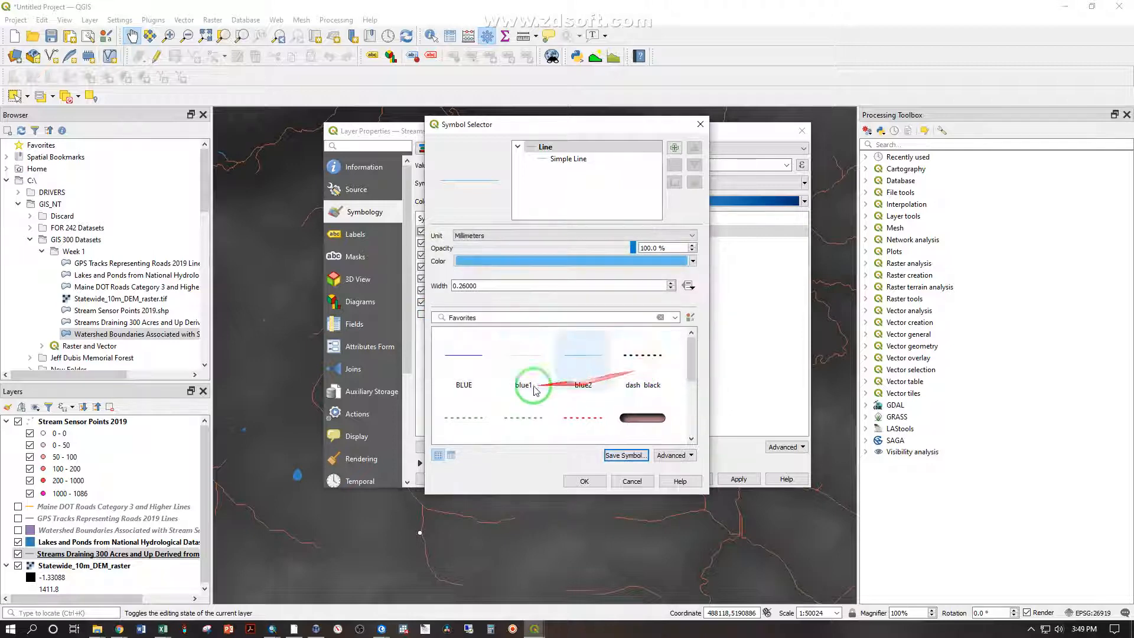
pyautogui.click(592, 360)
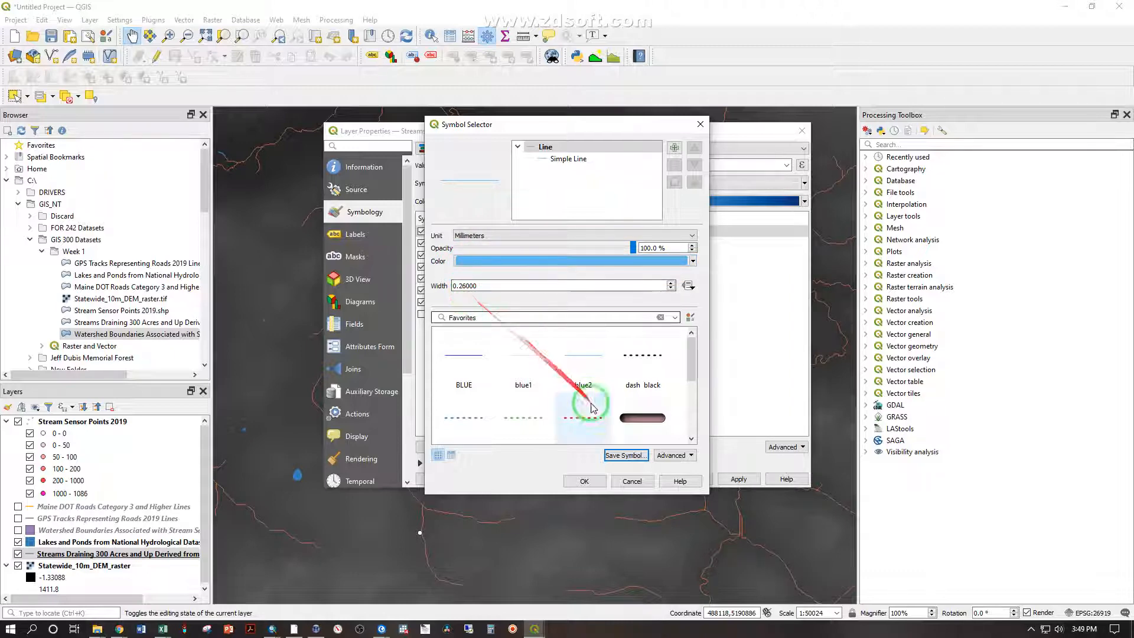
pyautogui.click(585, 481)
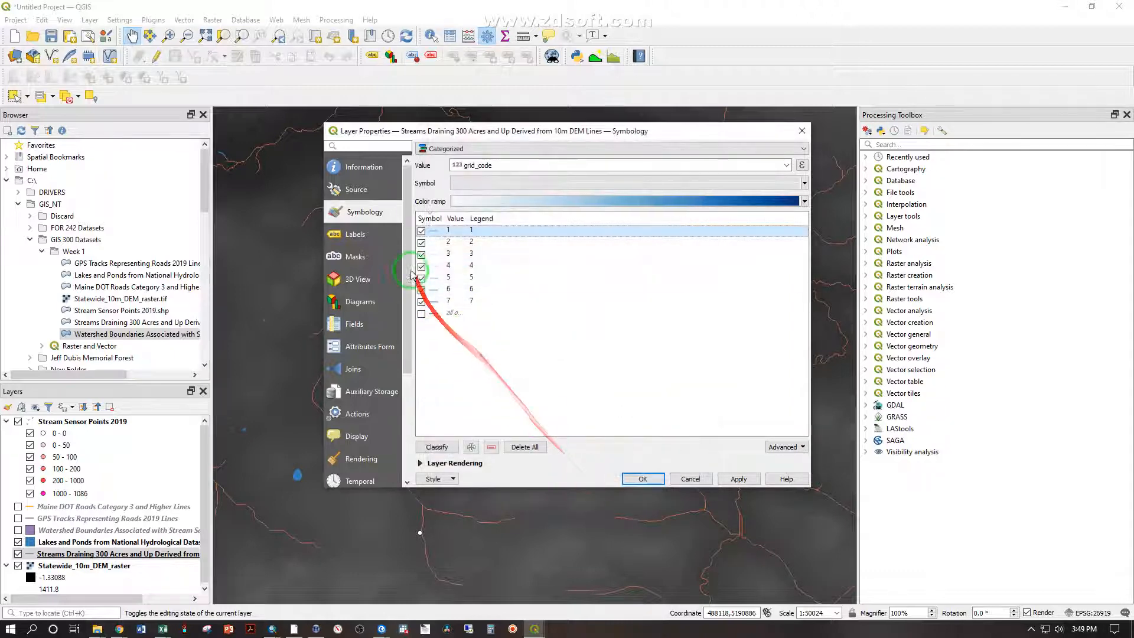
# - Apply the blue2 symbol to the grid_code 2 category with a line width of 0.36 mm
pyautogui.doubleClick(437, 248)
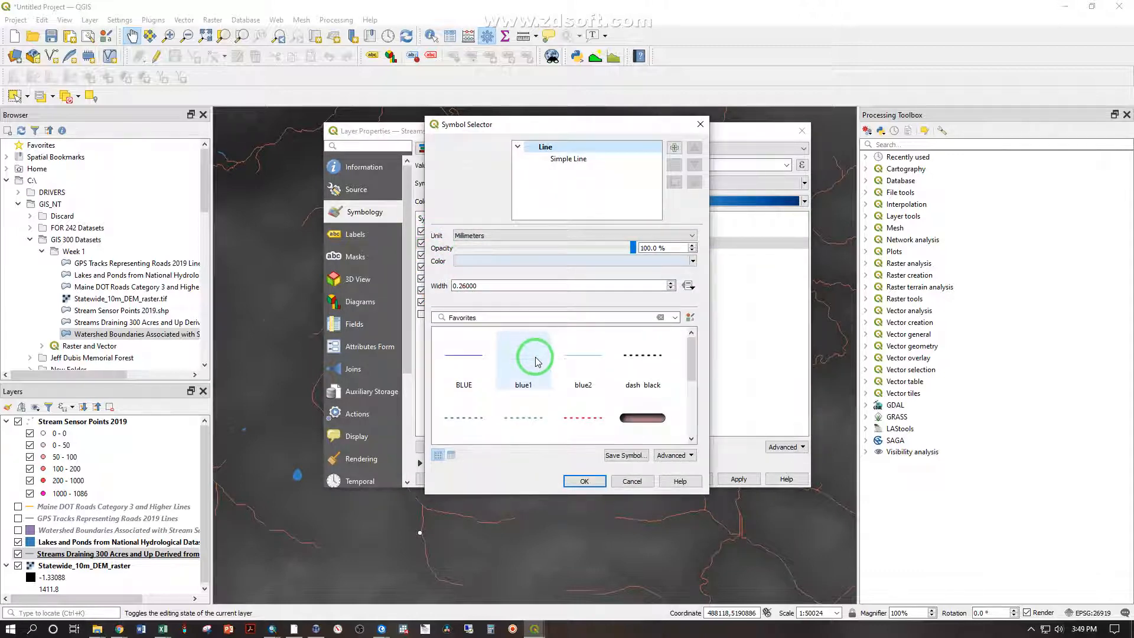
pyautogui.click(576, 355)
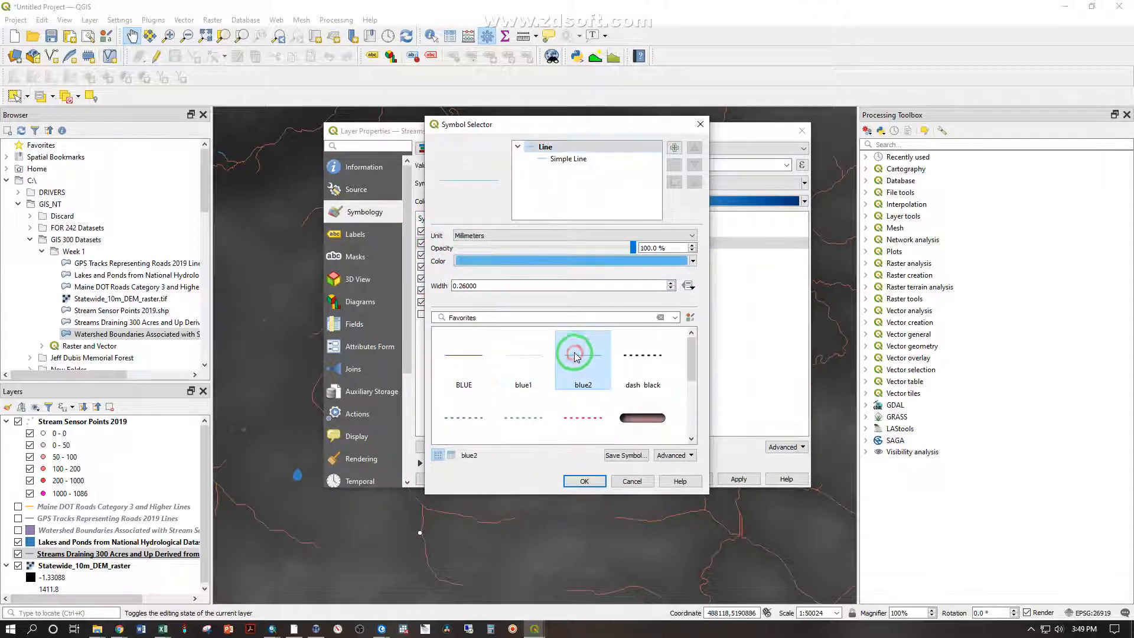
pyautogui.click(459, 286)
pyautogui.write('35')
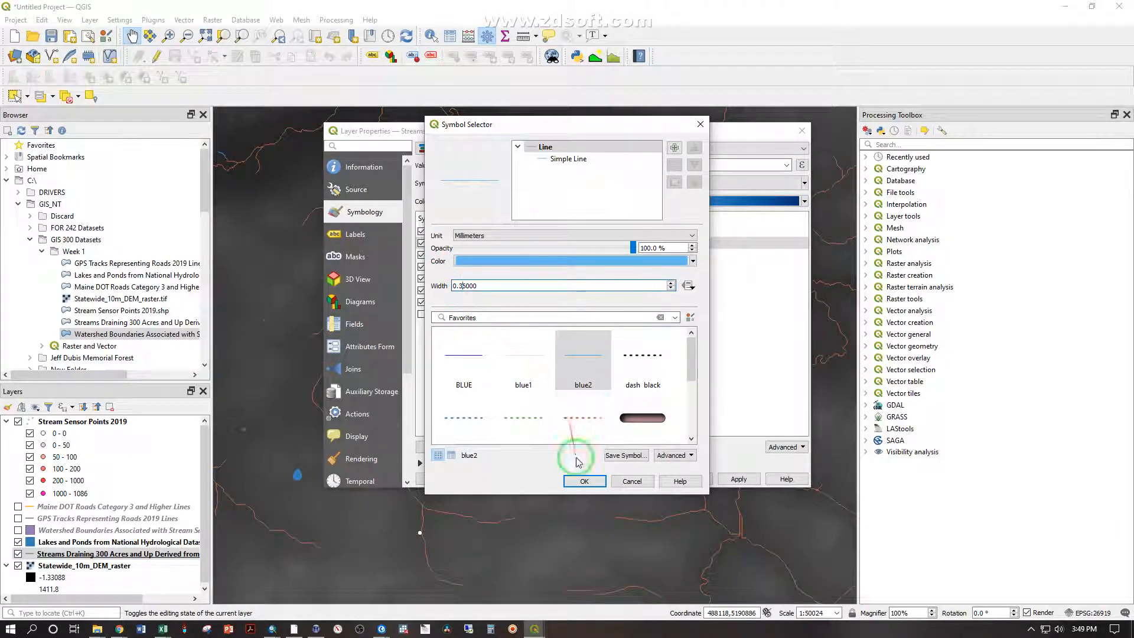
pyautogui.click(583, 484)
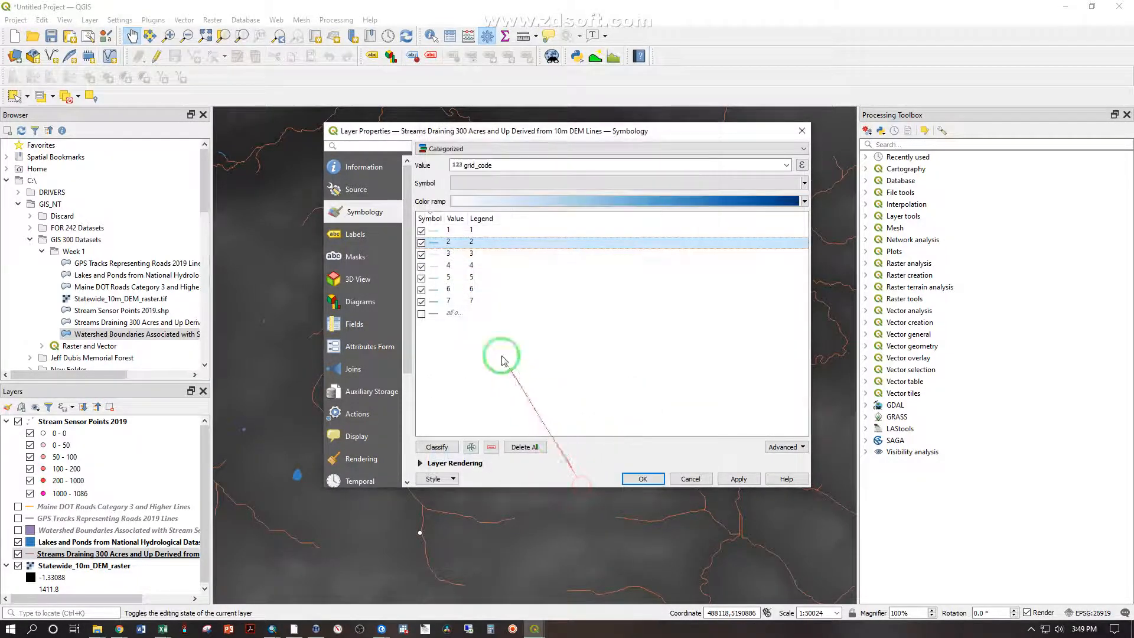
# - Apply the blue2 symbol to the grid_code 3 category with a line width of 0.46 mm
pyautogui.doubleClick(435, 254)
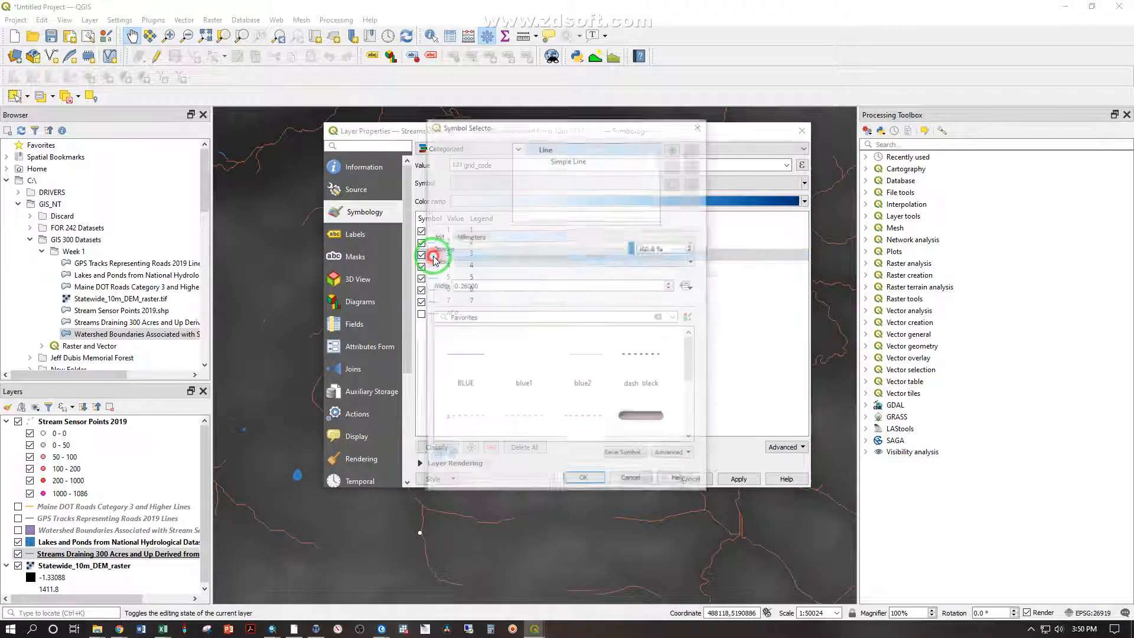
pyautogui.click(569, 360)
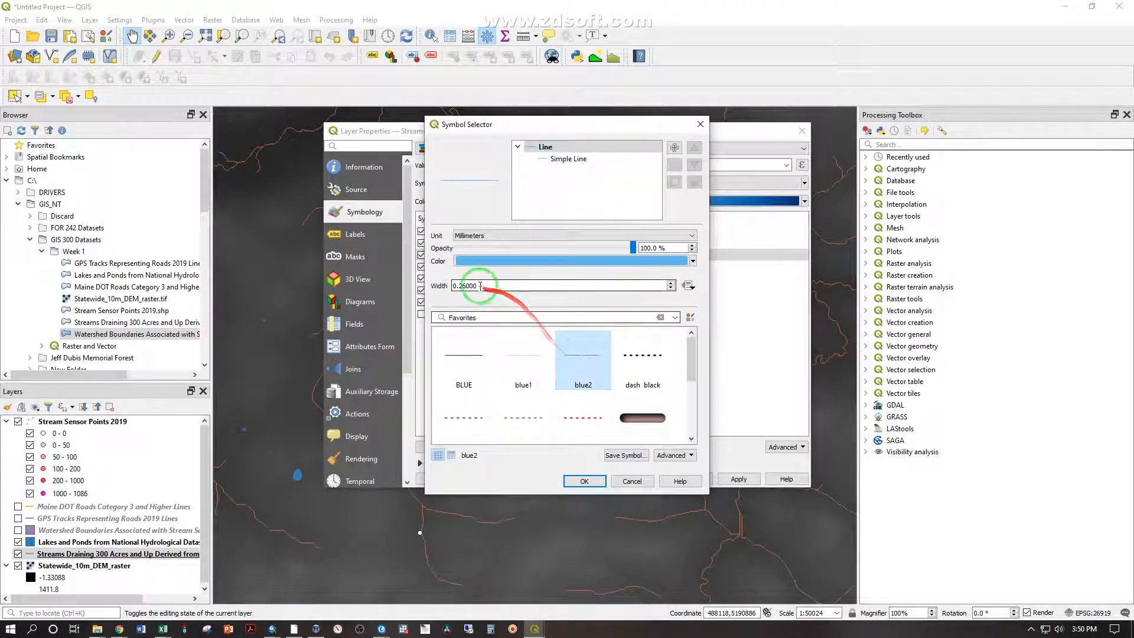
pyautogui.click(460, 286)
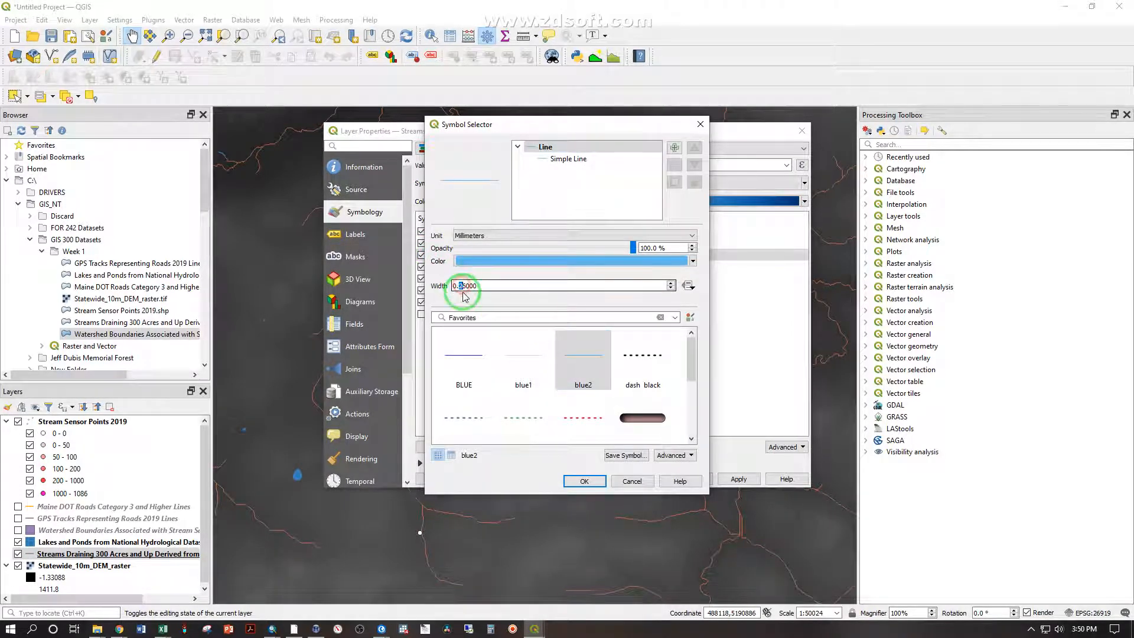
pyautogui.write('35')
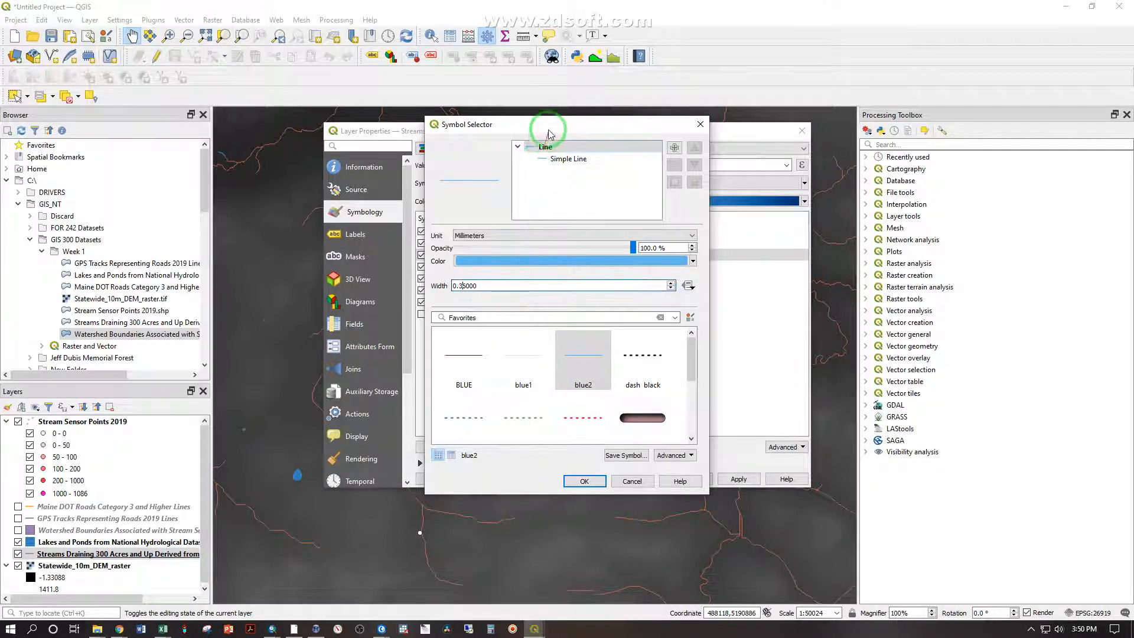
pyautogui.click(524, 217)
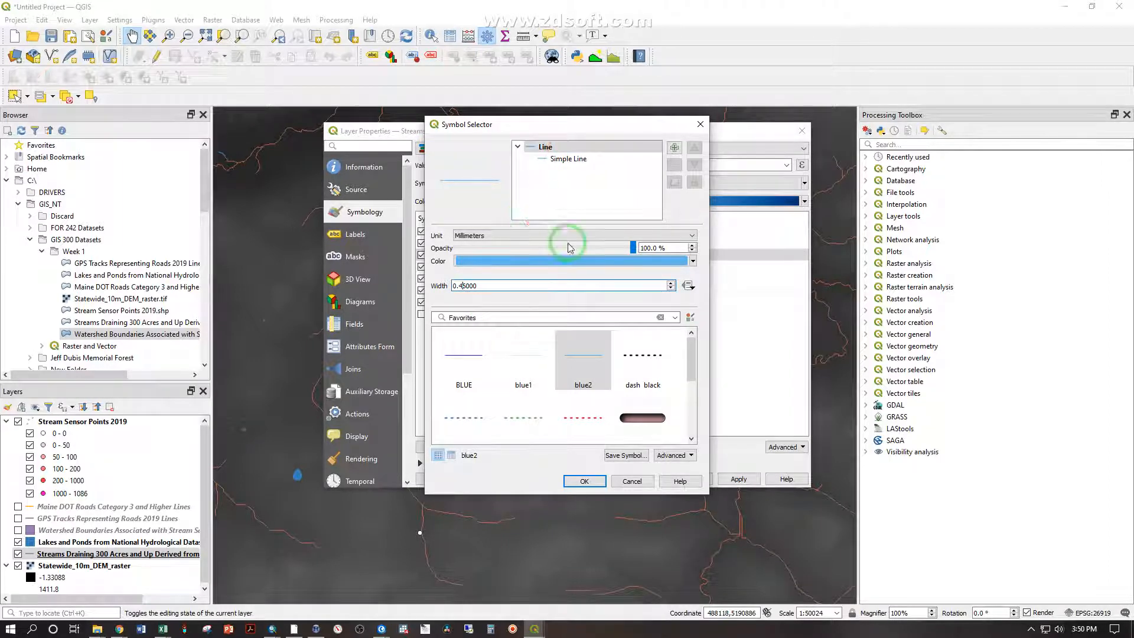
pyautogui.click(585, 481)
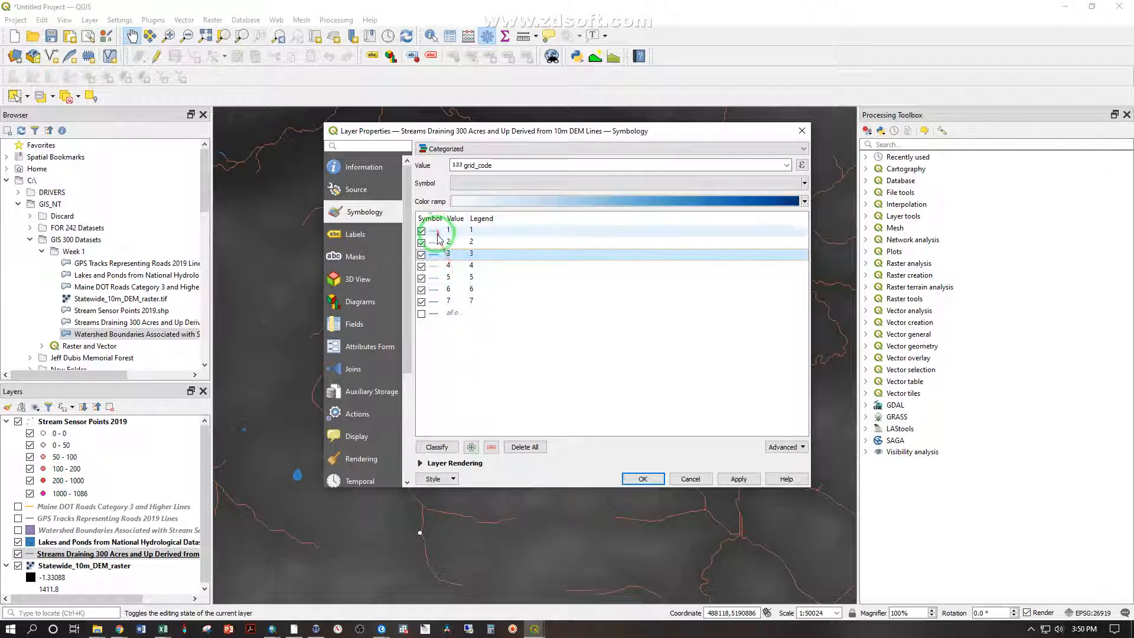
# - Apply the blue2 symbol to the grid_code 4 category and adjust its line width
pyautogui.click(435, 268)
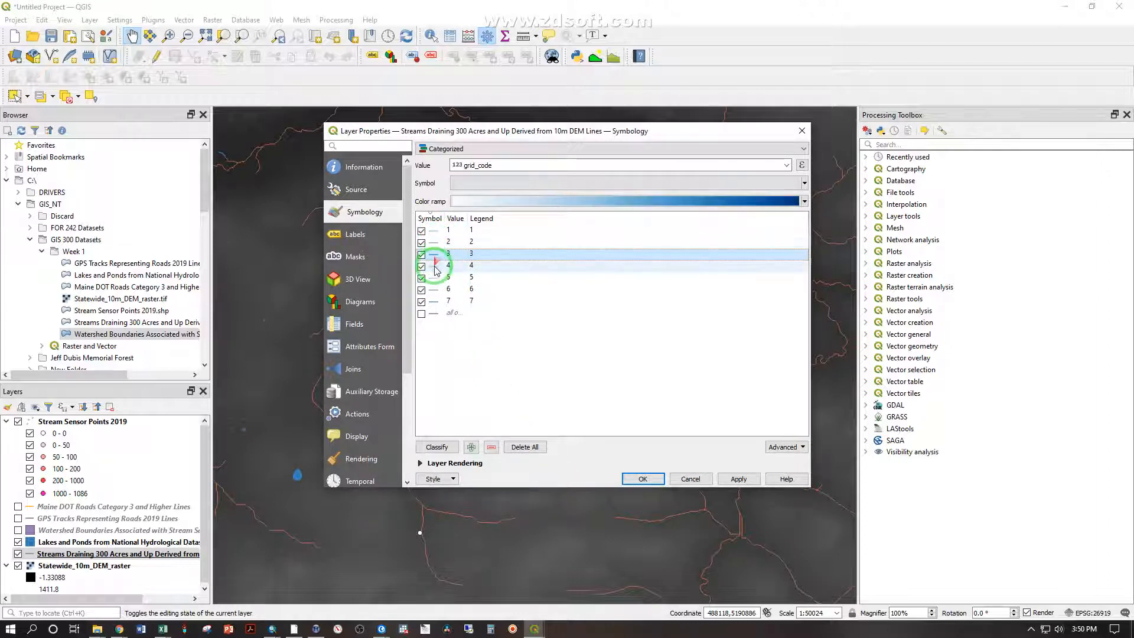
pyautogui.doubleClick(435, 267)
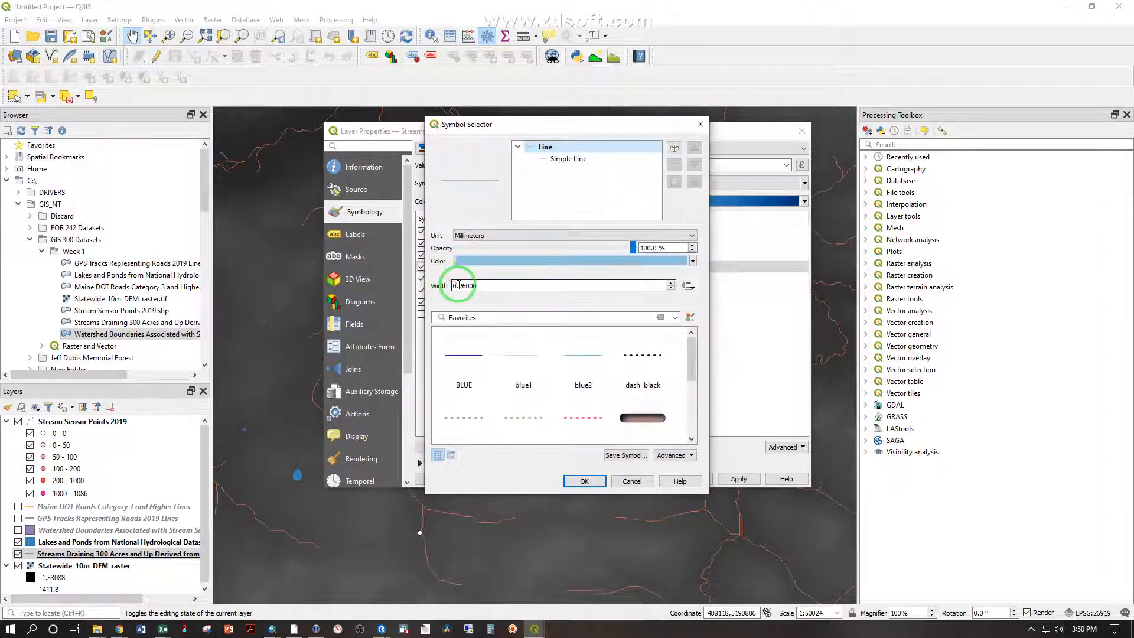
pyautogui.click(585, 353)
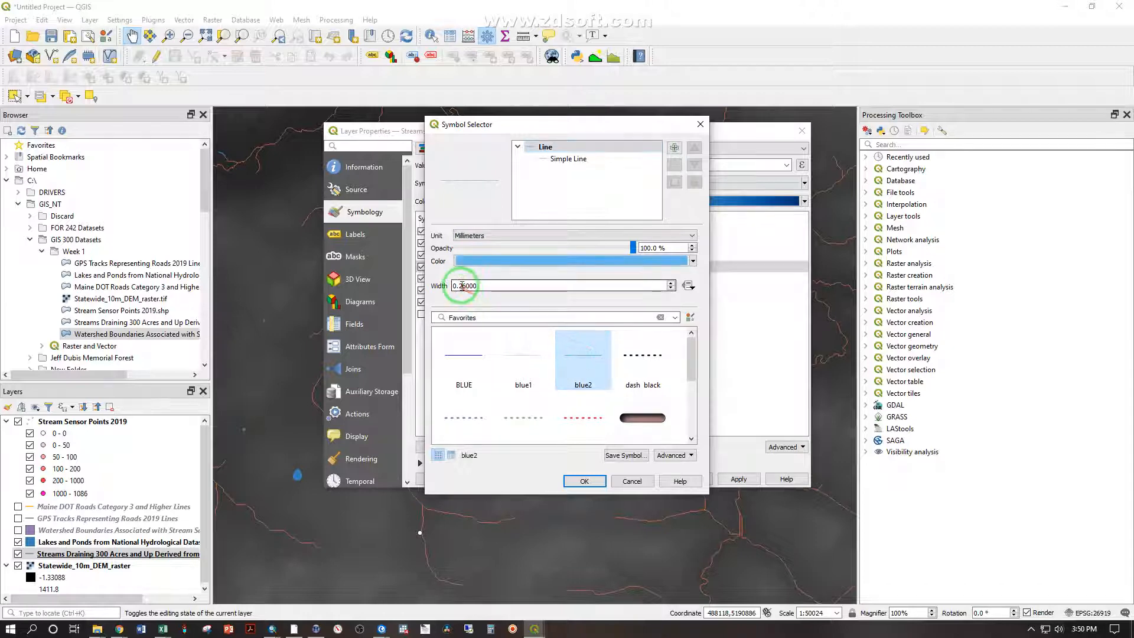
pyautogui.click(461, 286)
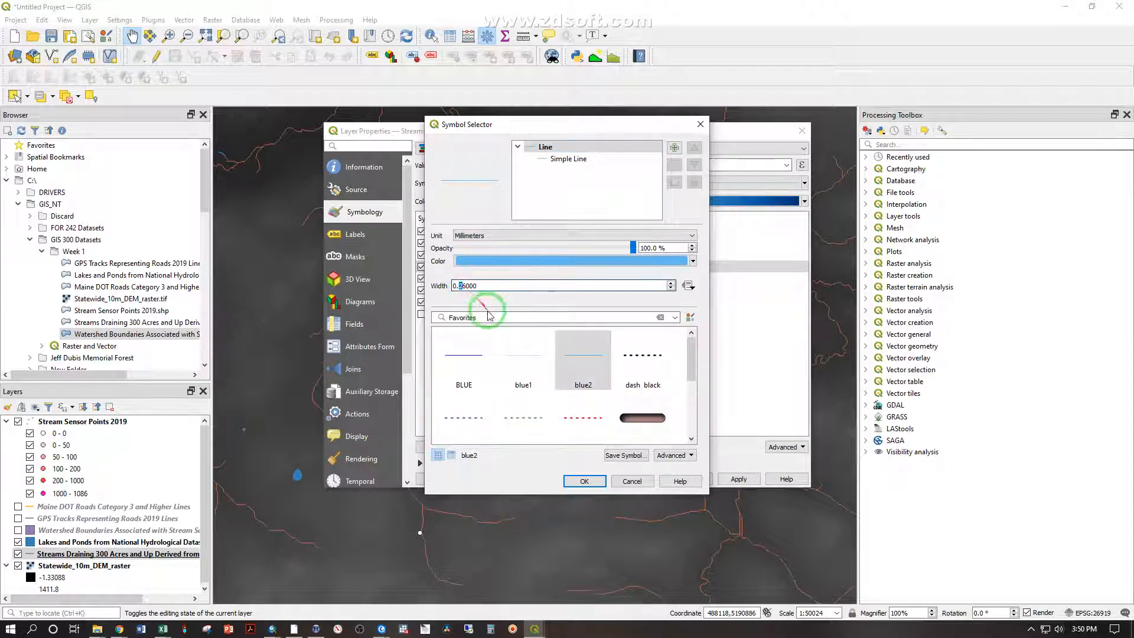
pyautogui.click(585, 481)
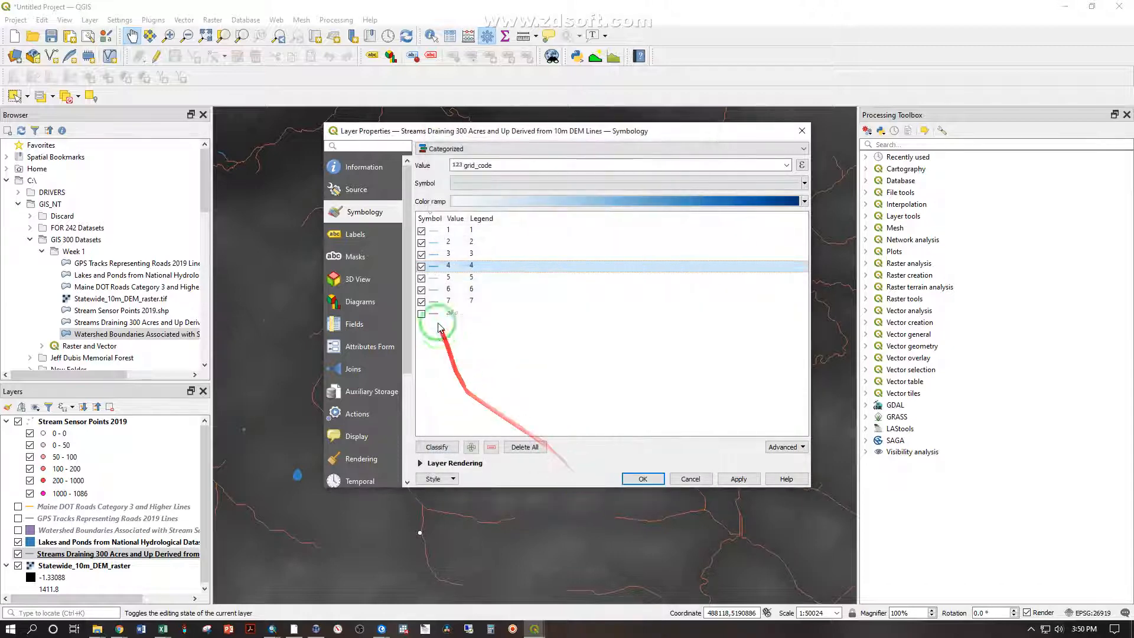
# - Apply the blue2 symbol to the grid_code 5 category with a line width of 0.55 mm
pyautogui.doubleClick(435, 279)
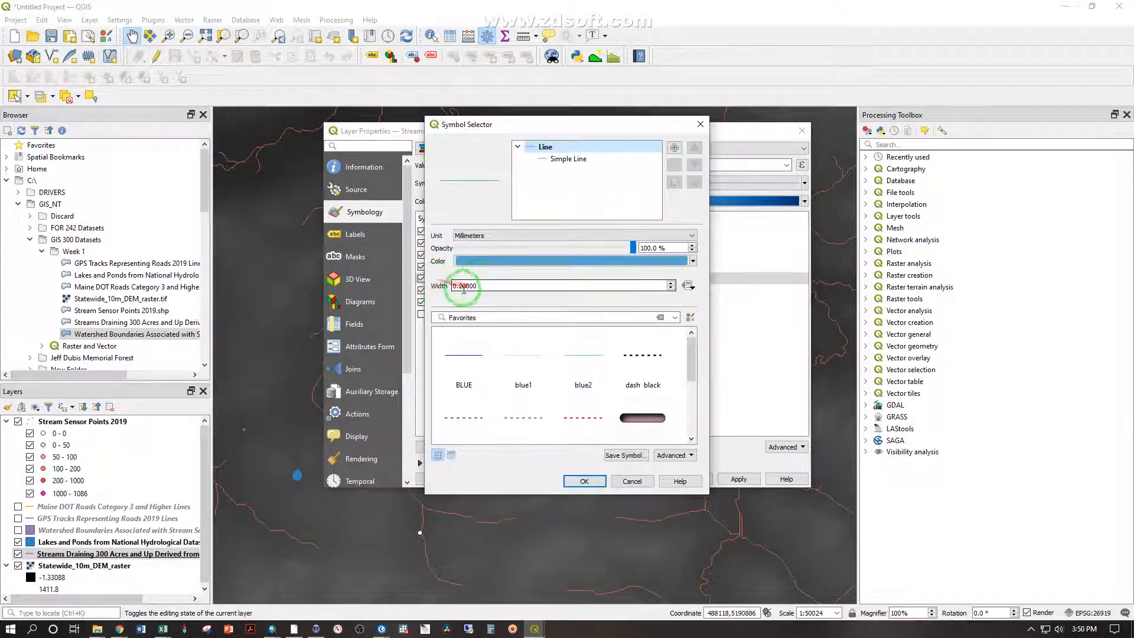
pyautogui.click(584, 357)
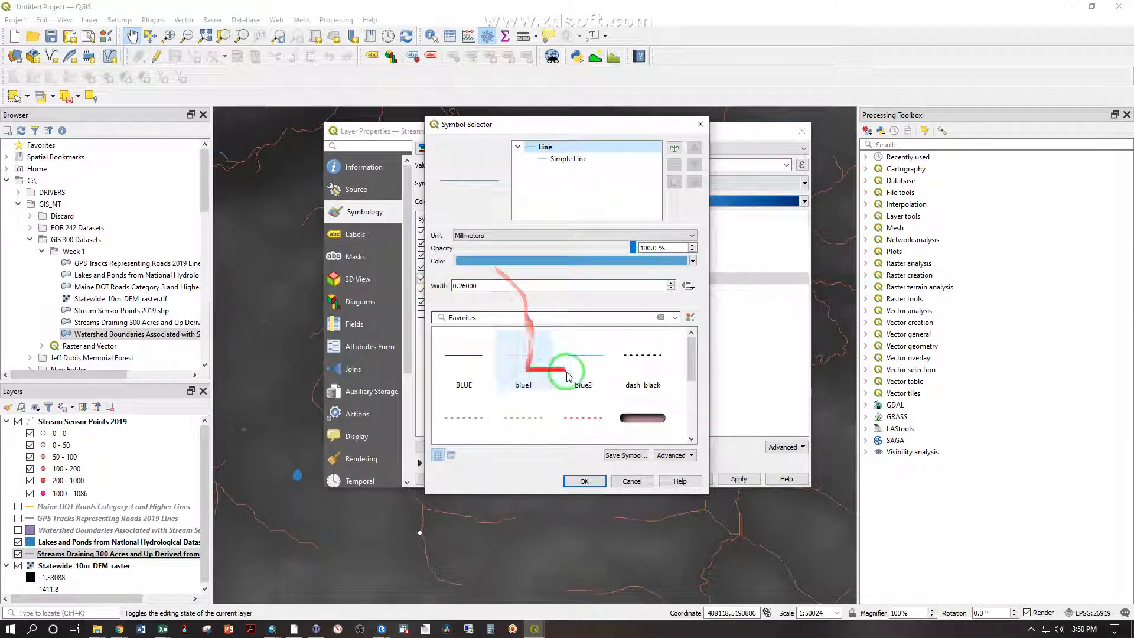
pyautogui.click(462, 286)
pyautogui.write('55')
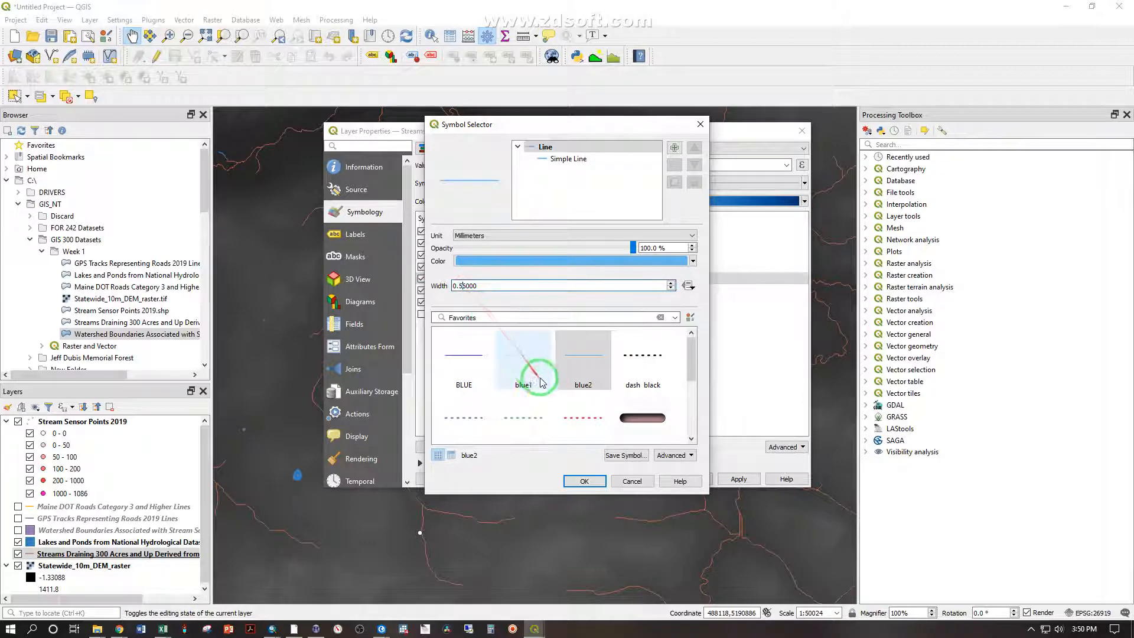
pyautogui.click(584, 481)
# - Apply the blue2 symbol to the grid_code 6 category and adjust its line width
pyautogui.doubleClick(438, 297)
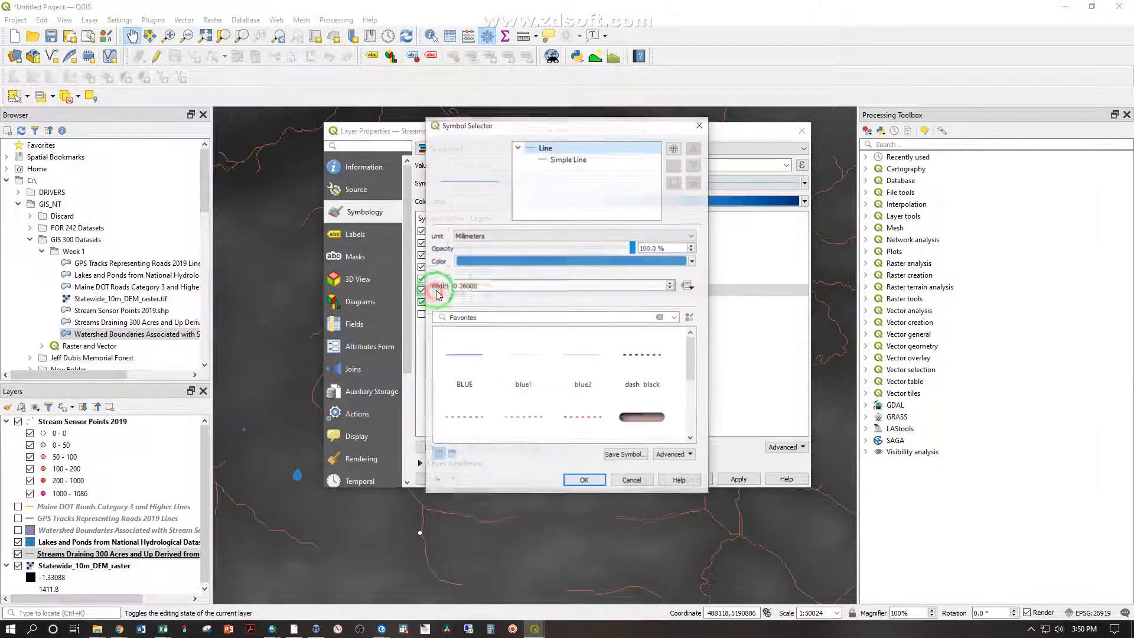
pyautogui.click(566, 348)
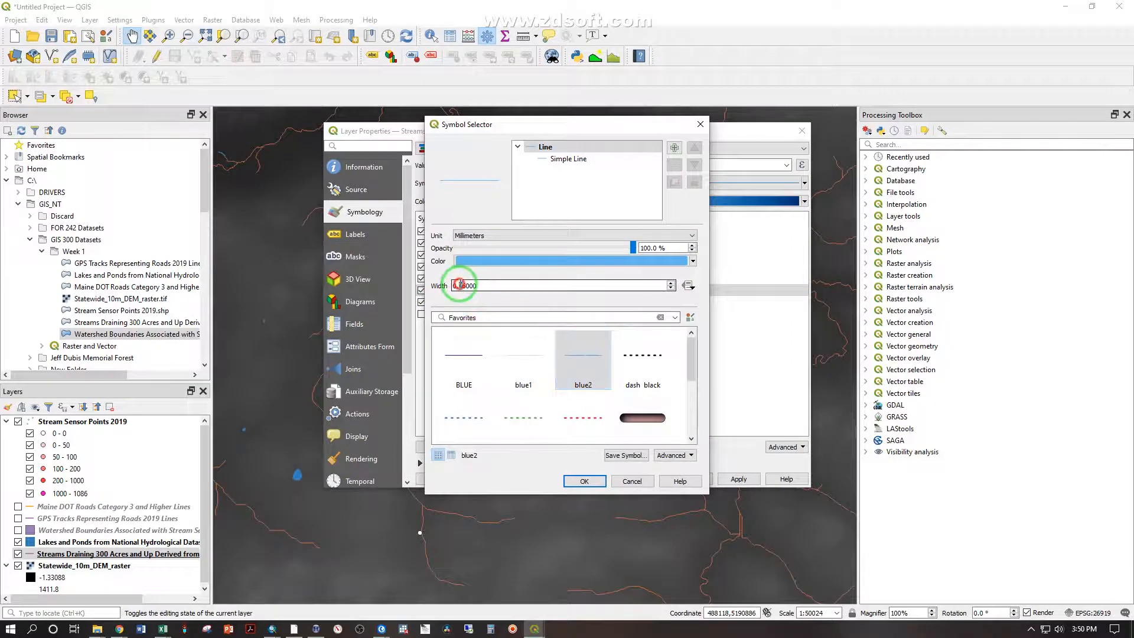
pyautogui.click(583, 480)
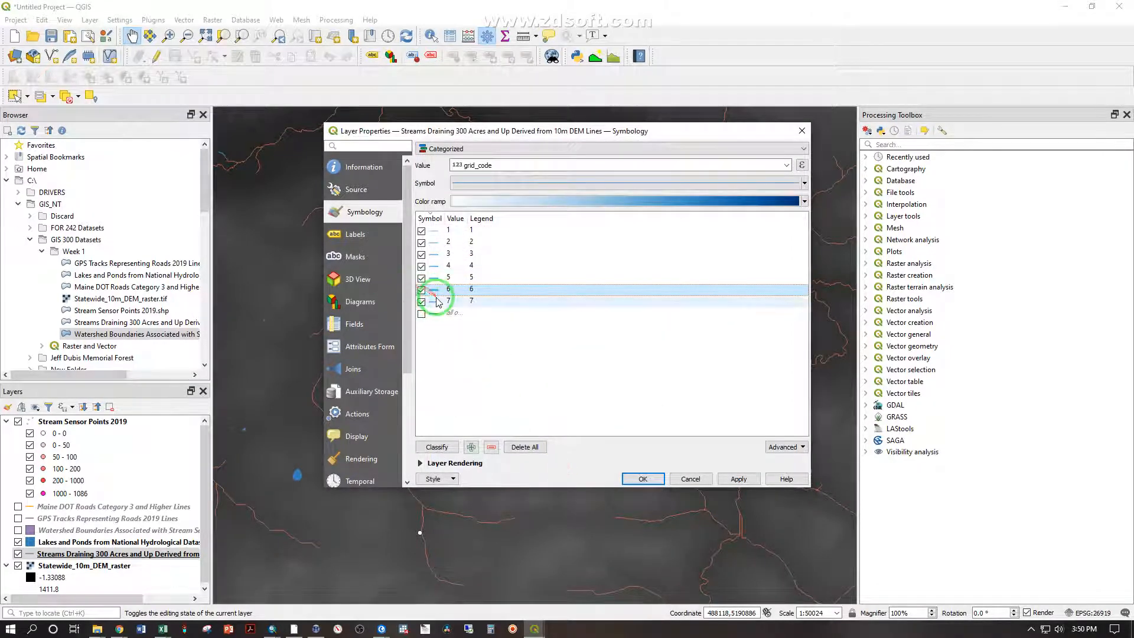
# - Apply the blue2 symbol to the grid_code 7 category with a line width of 0.86 mm
pyautogui.doubleClick(436, 302)
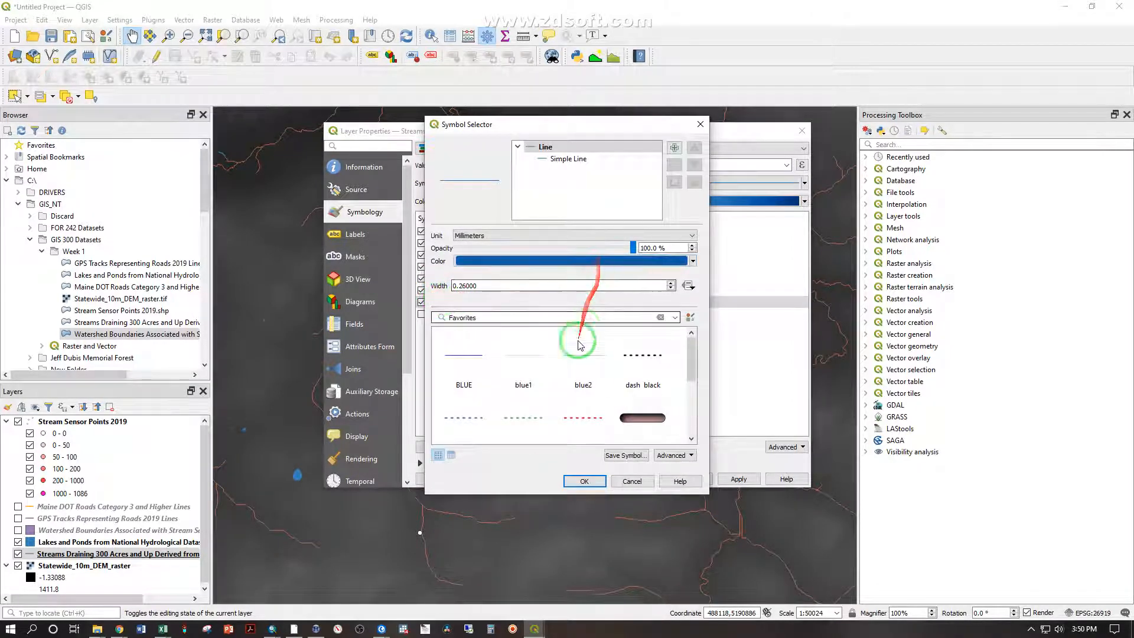
pyautogui.click(579, 360)
pyautogui.click(461, 286)
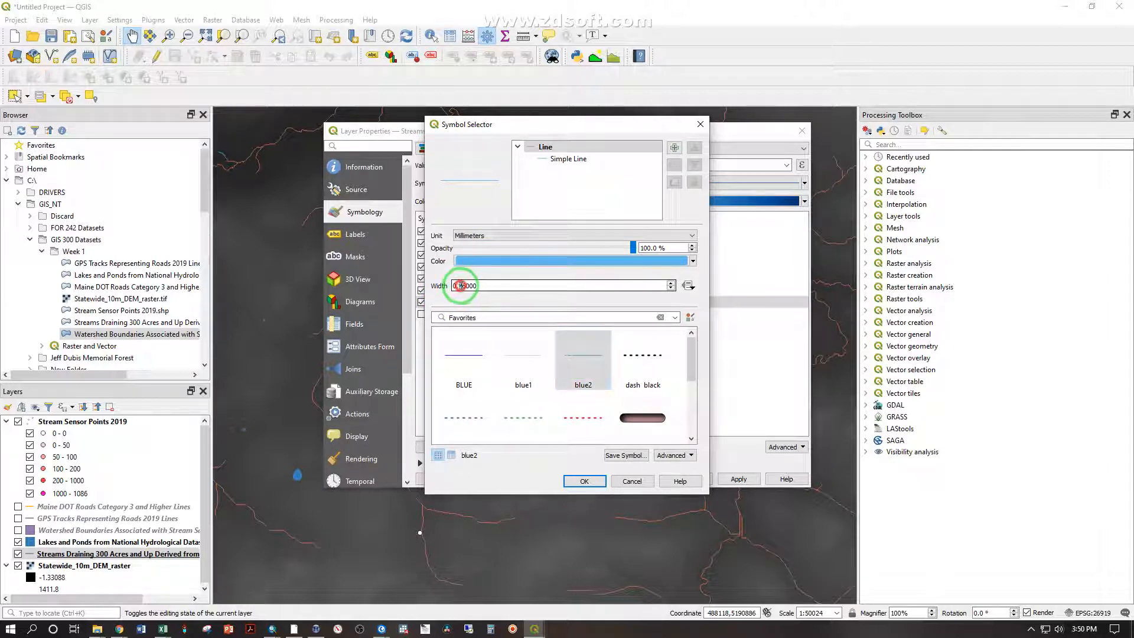
pyautogui.write('8')
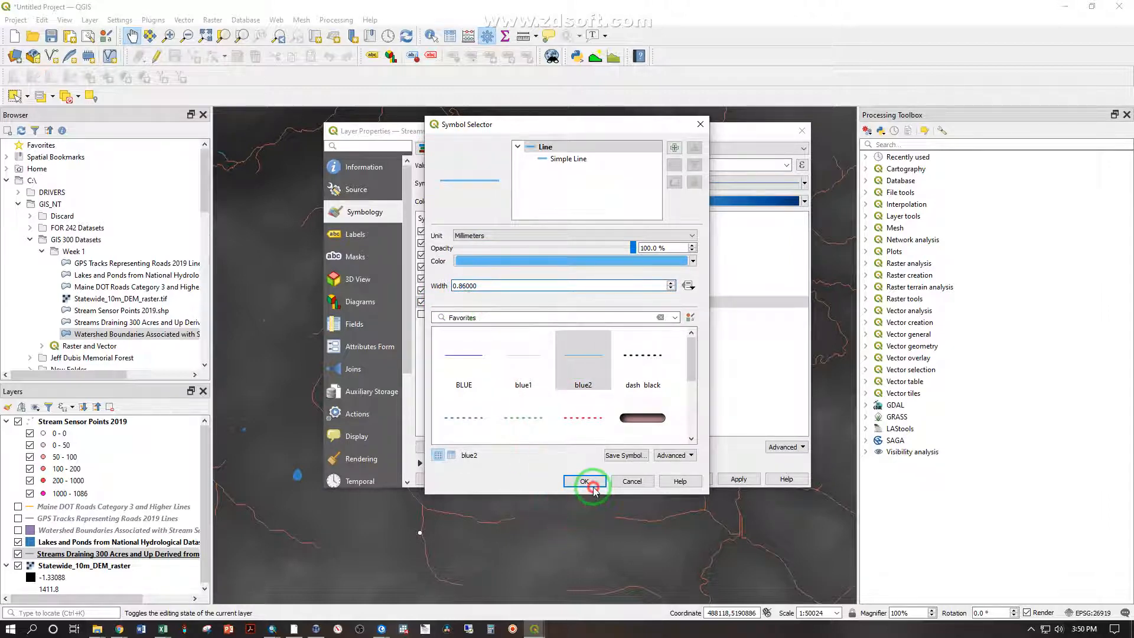
pyautogui.click(584, 481)
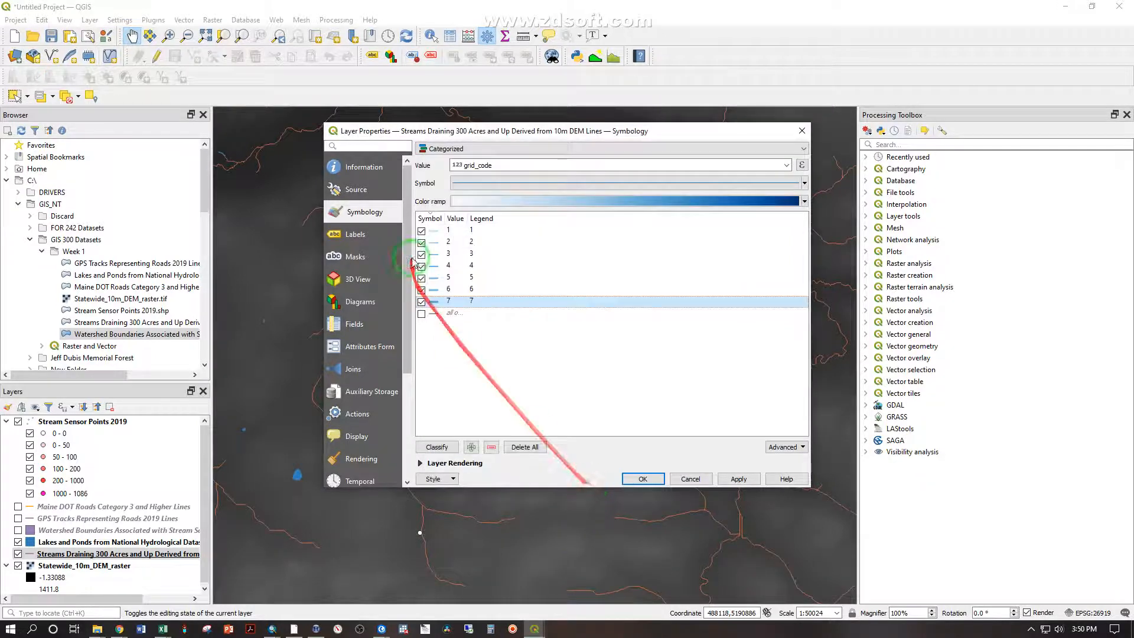
# - Check the line widths of the grid_code 1 and 2 categories and apply the categorized symbology to the streams layer
pyautogui.doubleClick(451, 232)
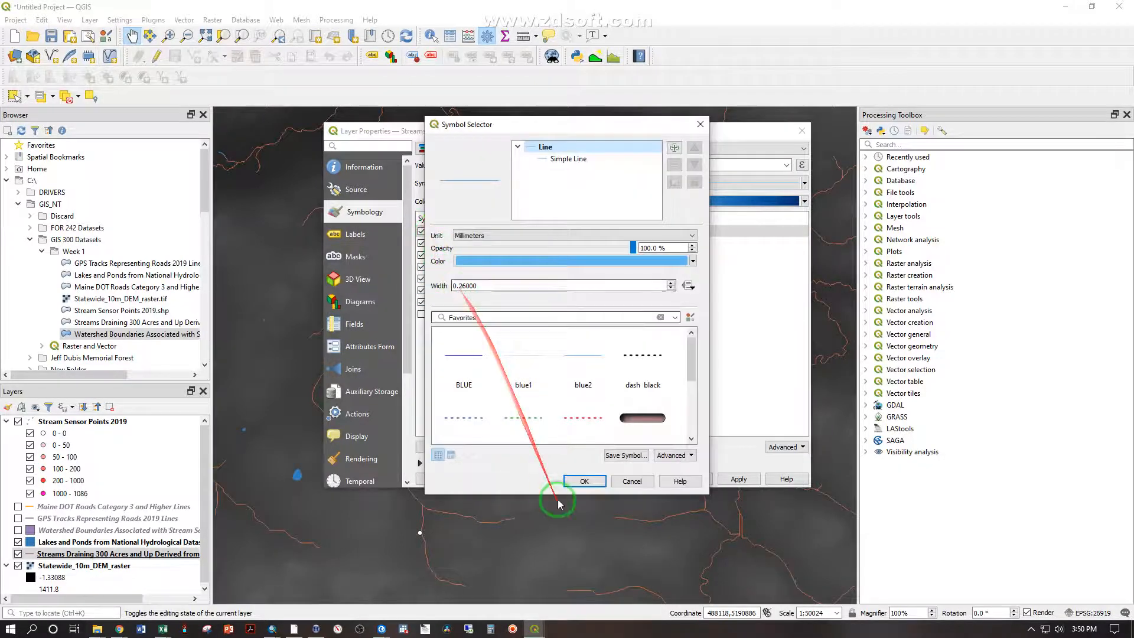
pyautogui.click(584, 481)
pyautogui.click(440, 247)
pyautogui.doubleClick(441, 249)
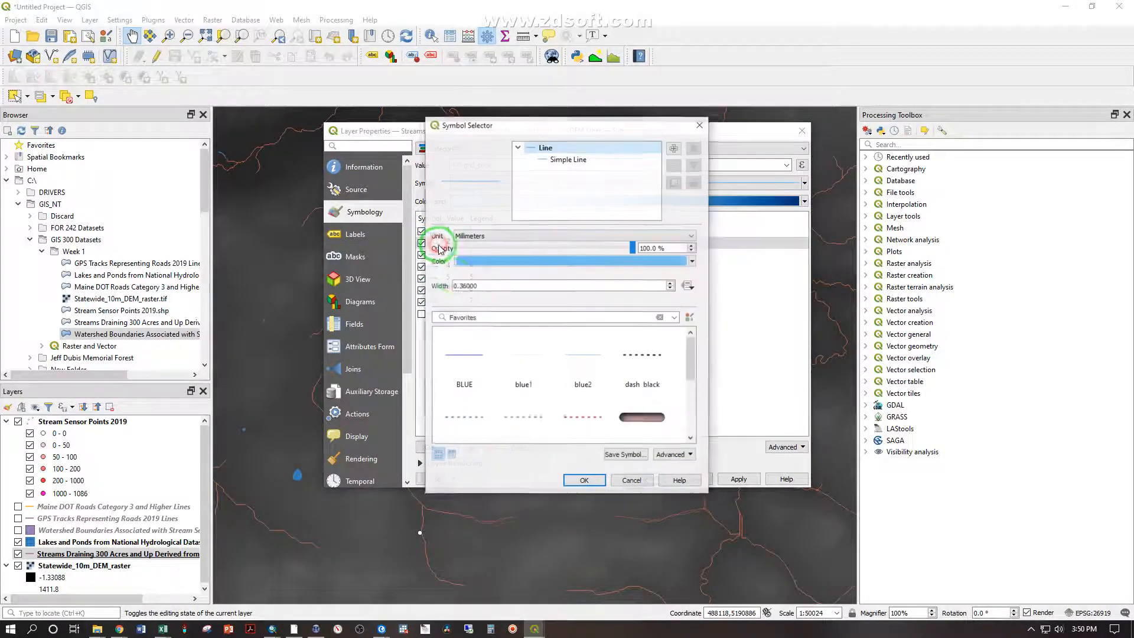
pyautogui.click(587, 481)
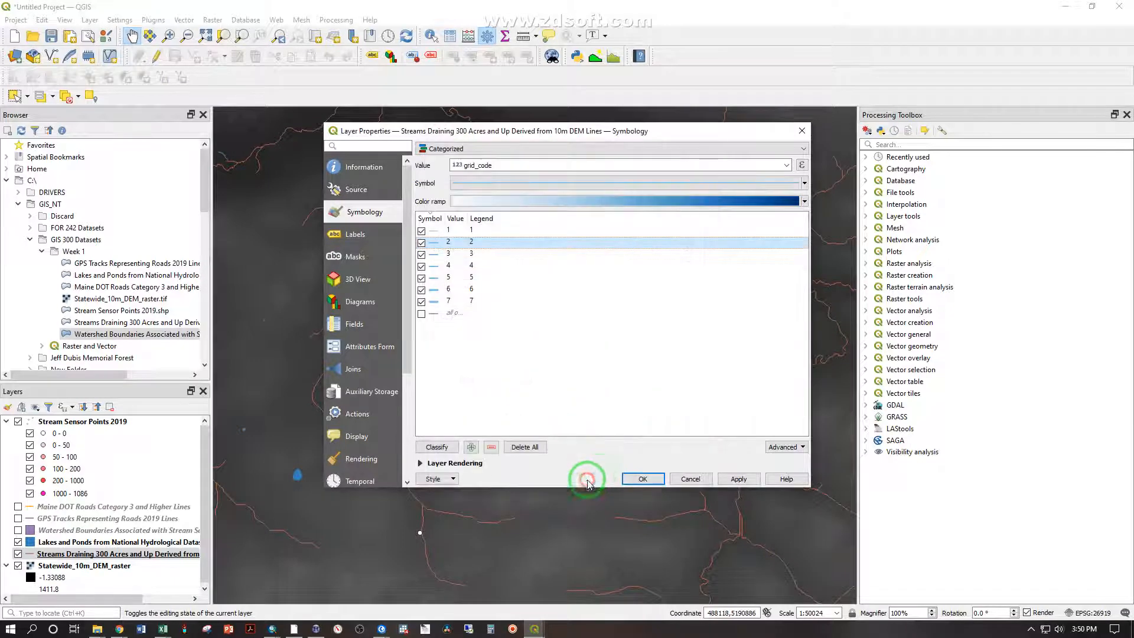
pyautogui.click(643, 479)
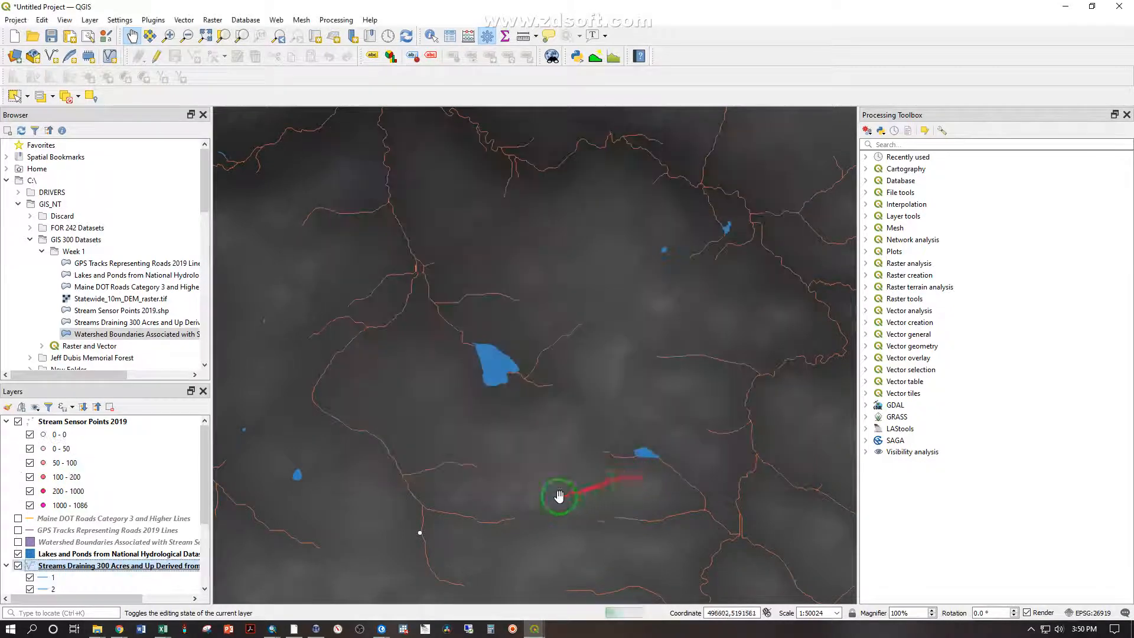
# - Examine the graduated stream widths across the map and the sensor points located along the small headwater streams
pyautogui.scroll(-2, 516, 283)
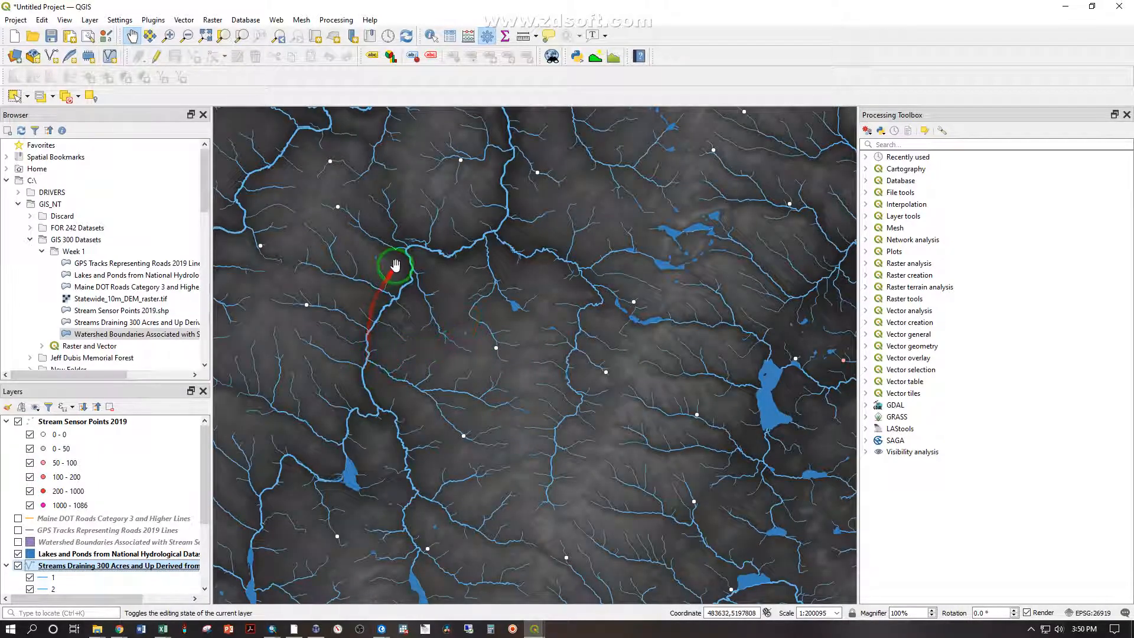
pyautogui.moveTo(466, 201); pyautogui.dragTo(557, 246)
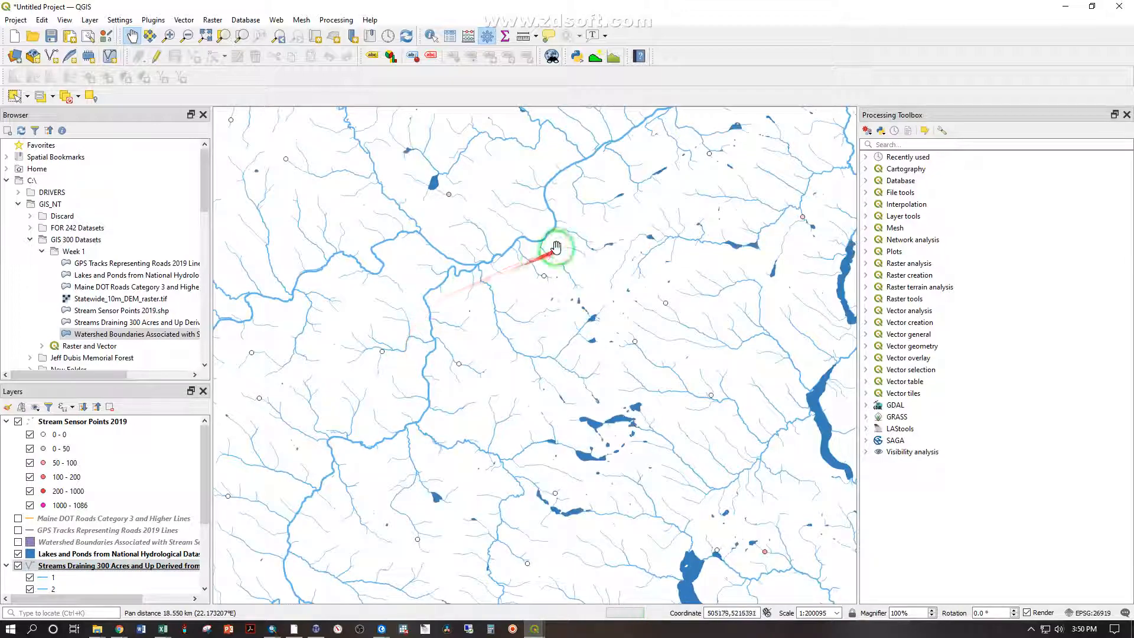
pyautogui.moveTo(684, 189); pyautogui.dragTo(564, 399)
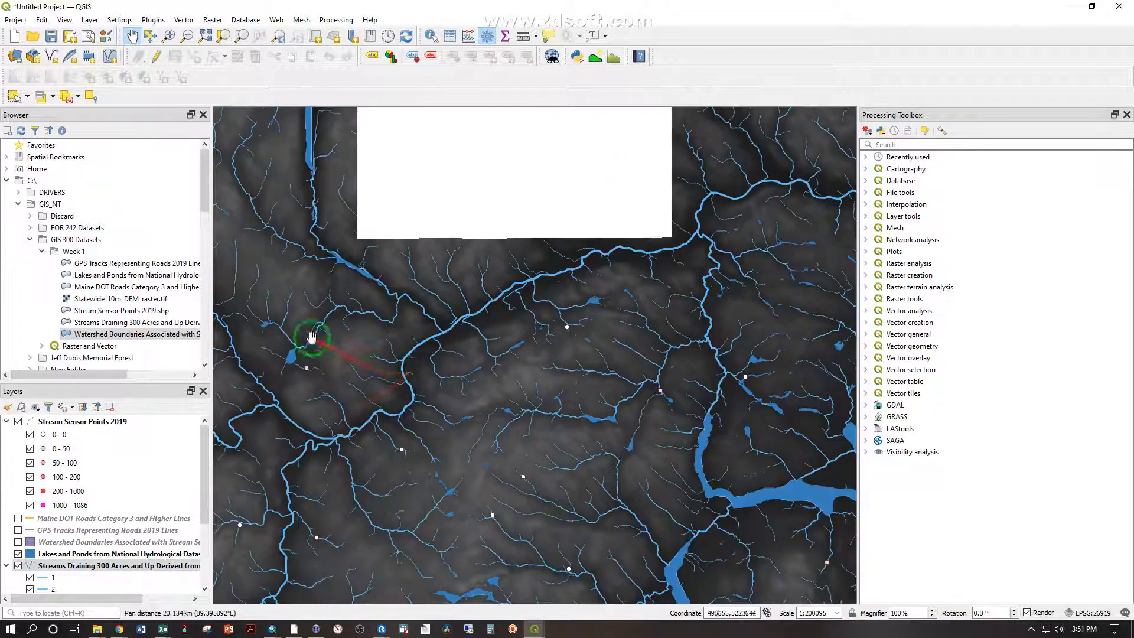
pyautogui.moveTo(309, 337); pyautogui.dragTo(554, 311)
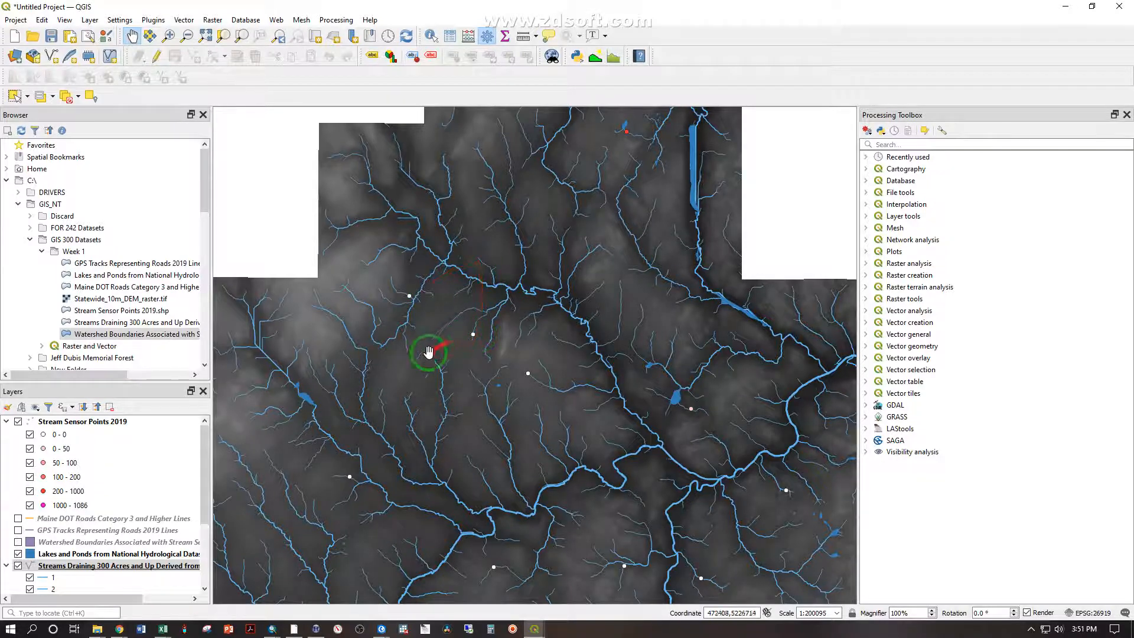
pyautogui.click(426, 298)
pyautogui.moveTo(636, 415); pyautogui.dragTo(543, 263)
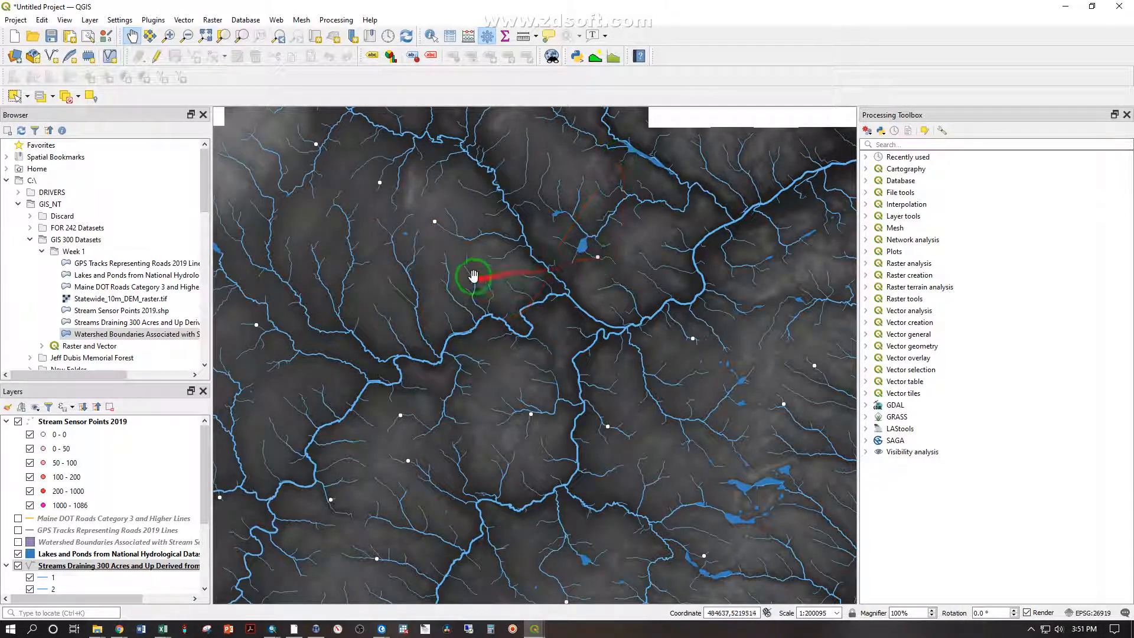
pyautogui.scroll(2, 380, 177)
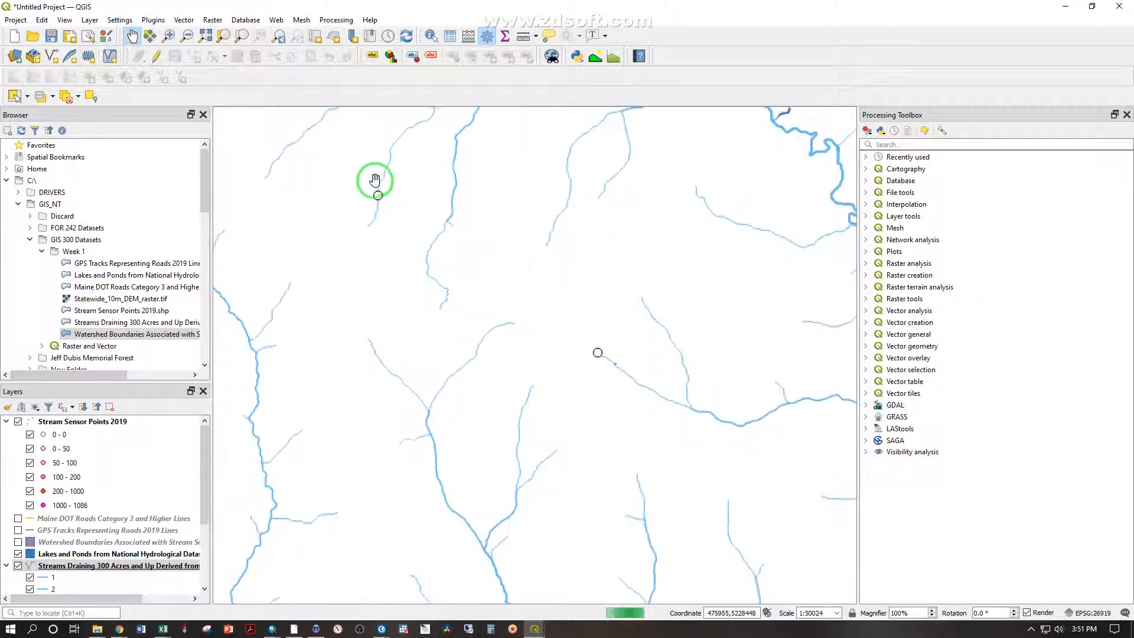
pyautogui.moveTo(390, 185); pyautogui.dragTo(576, 407)
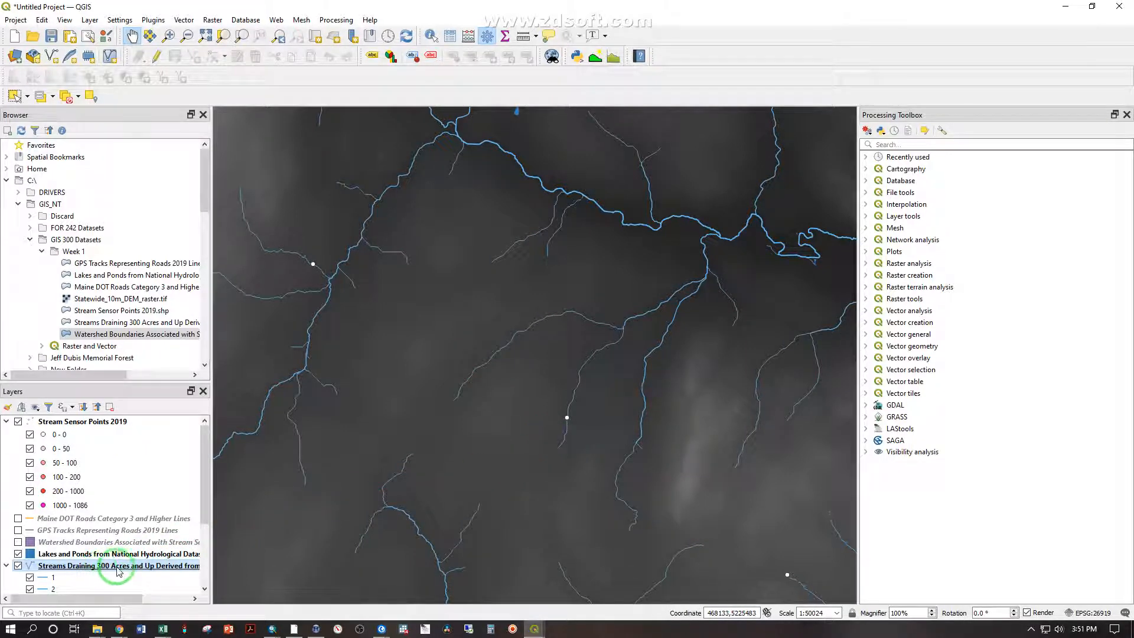
pyautogui.moveTo(152, 573); pyautogui.dragTo(538, 471)
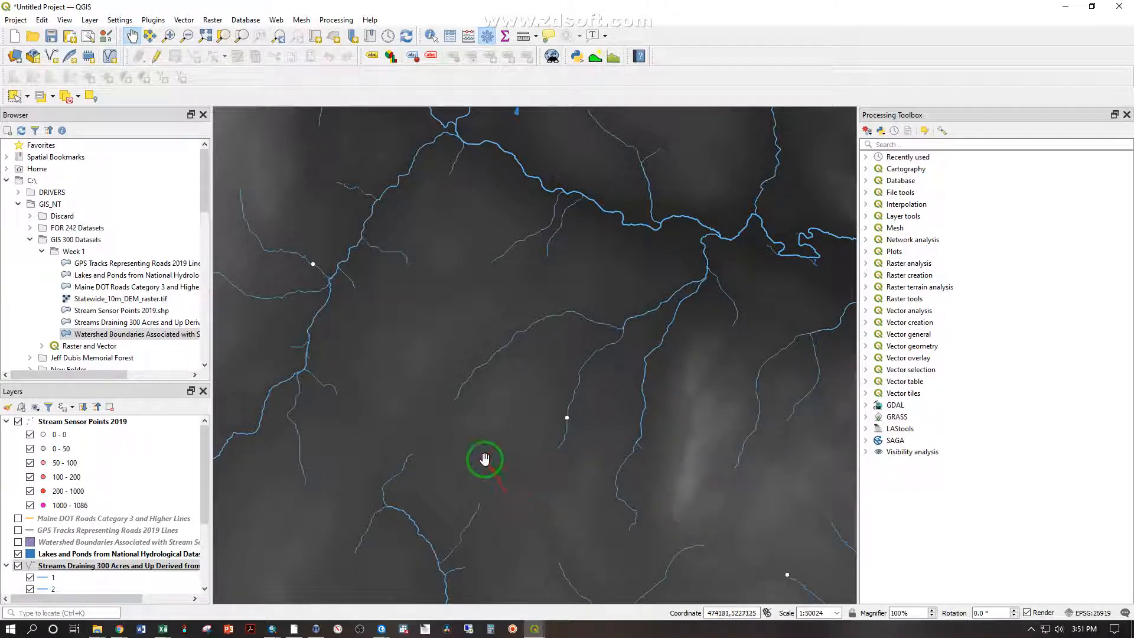
pyautogui.moveTo(558, 505); pyautogui.dragTo(514, 420)
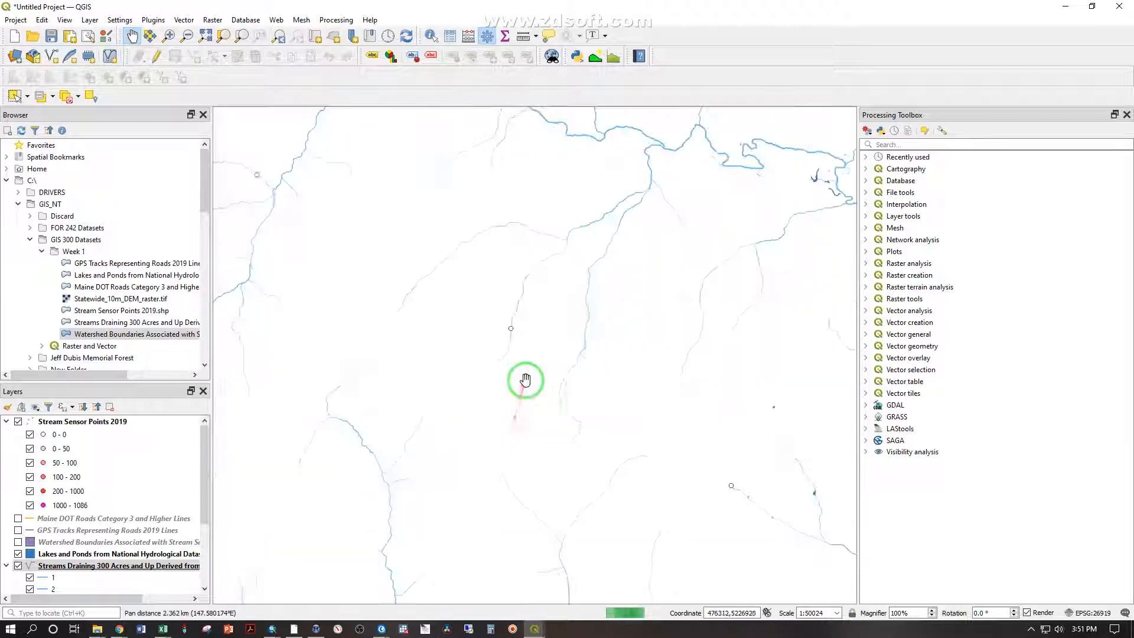
# - Examine the sensor point near the small lake at close scale, the surrounding stream network and the grid_code classes in the legend
pyautogui.scroll(-2, 712, 355)
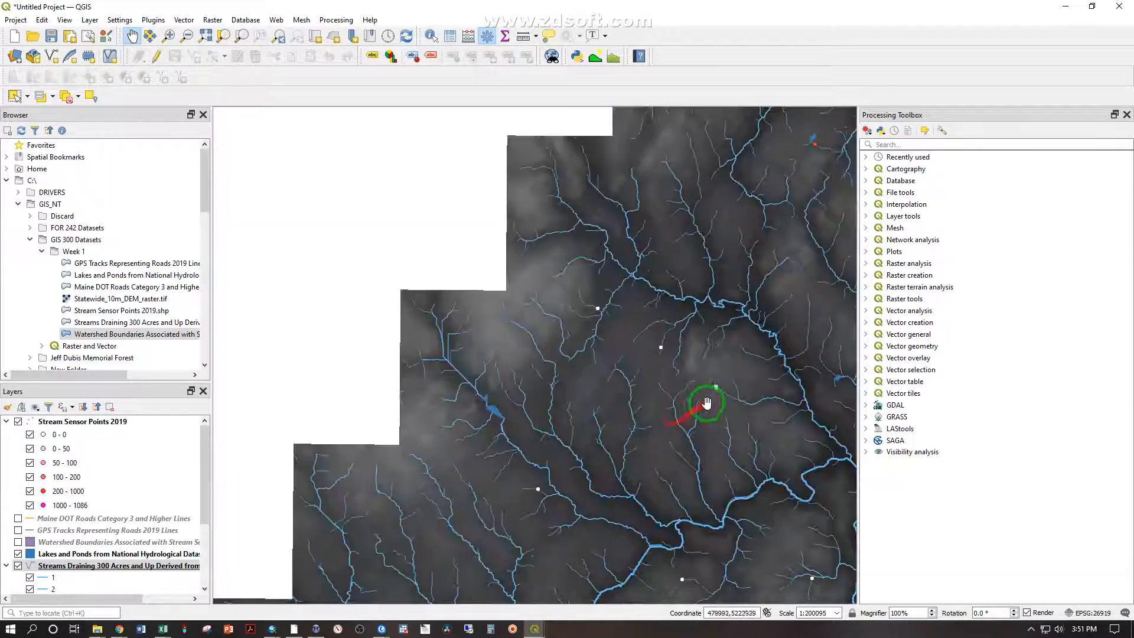
pyautogui.moveTo(801, 313); pyautogui.dragTo(584, 342)
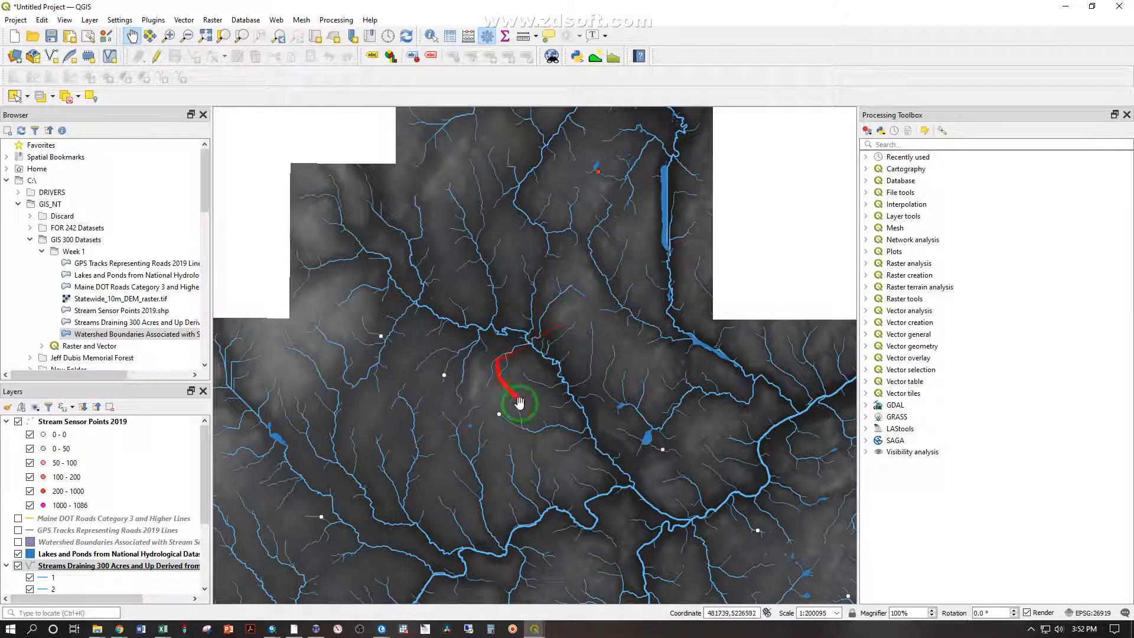
pyautogui.scroll(1, 669, 456)
pyautogui.scroll(1, 667, 453)
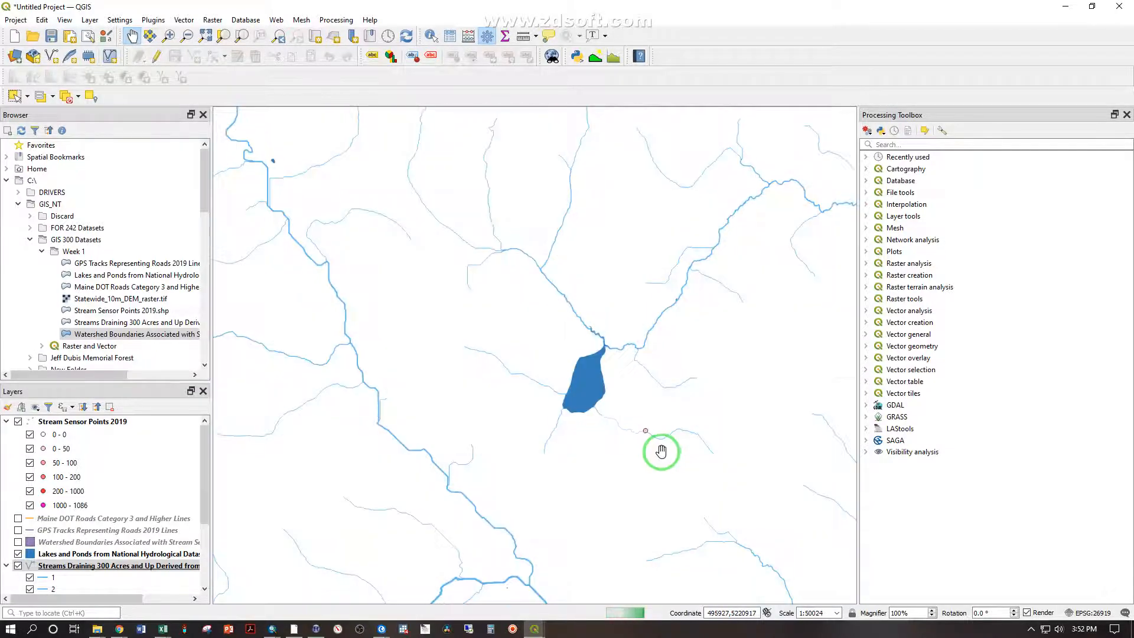
pyautogui.scroll(1, 646, 444)
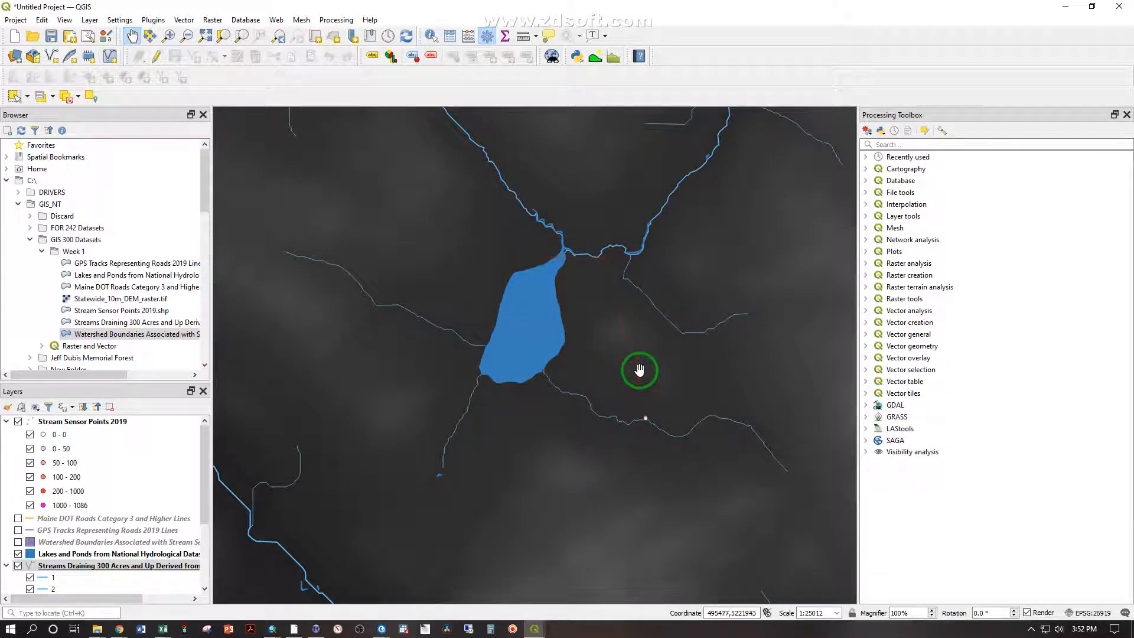
pyautogui.scroll(-3, 640, 371)
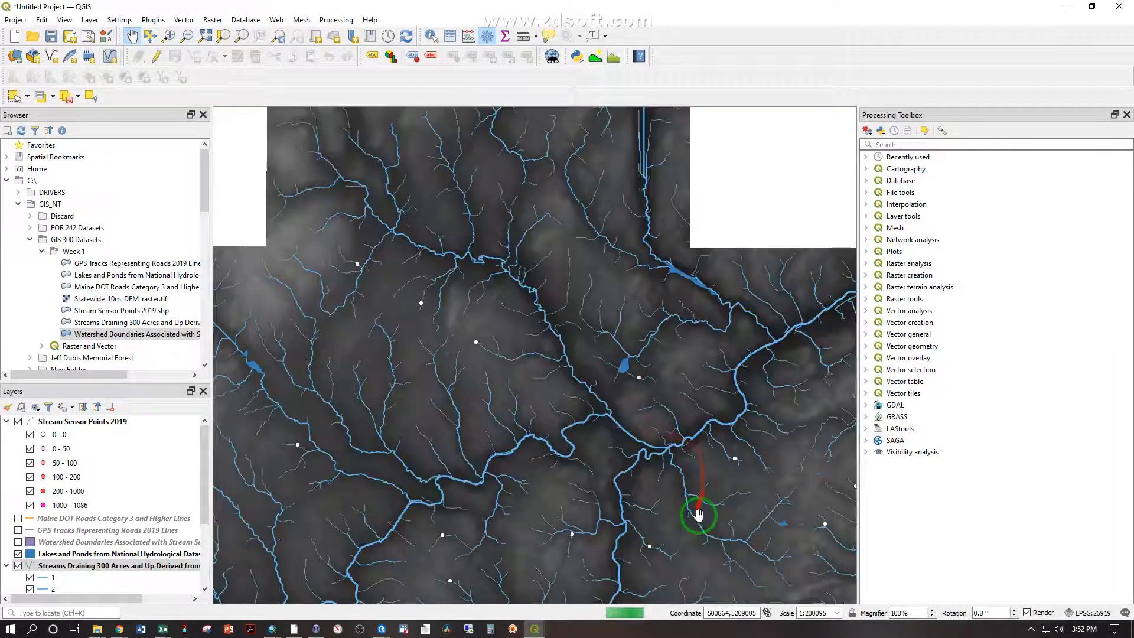
pyautogui.moveTo(699, 515); pyautogui.dragTo(568, 320)
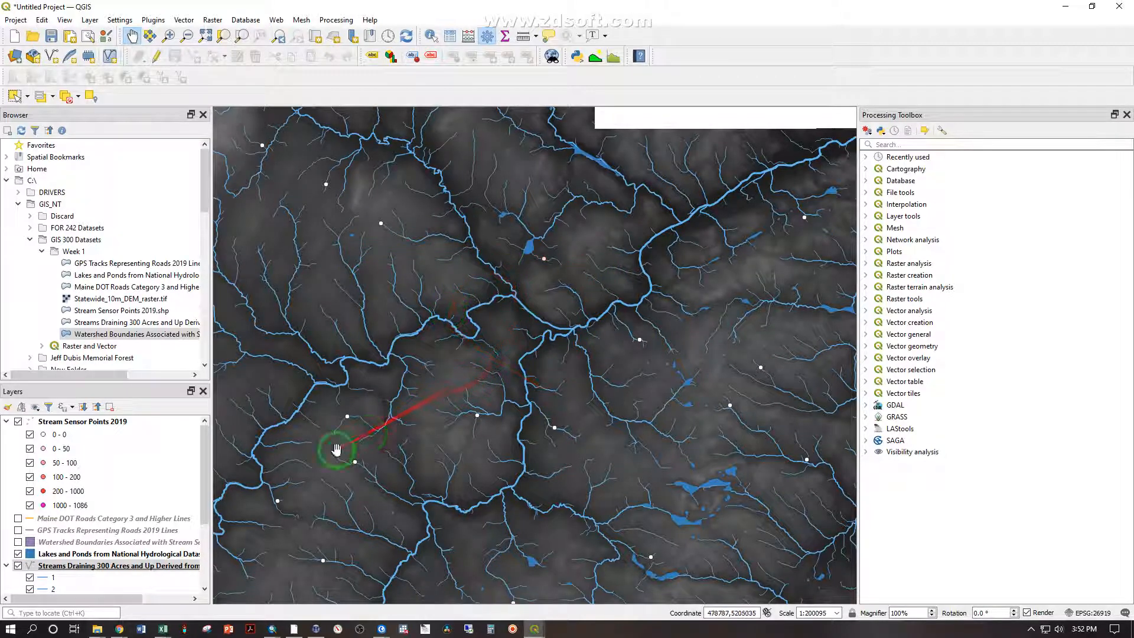
pyautogui.scroll(-3, 144, 472)
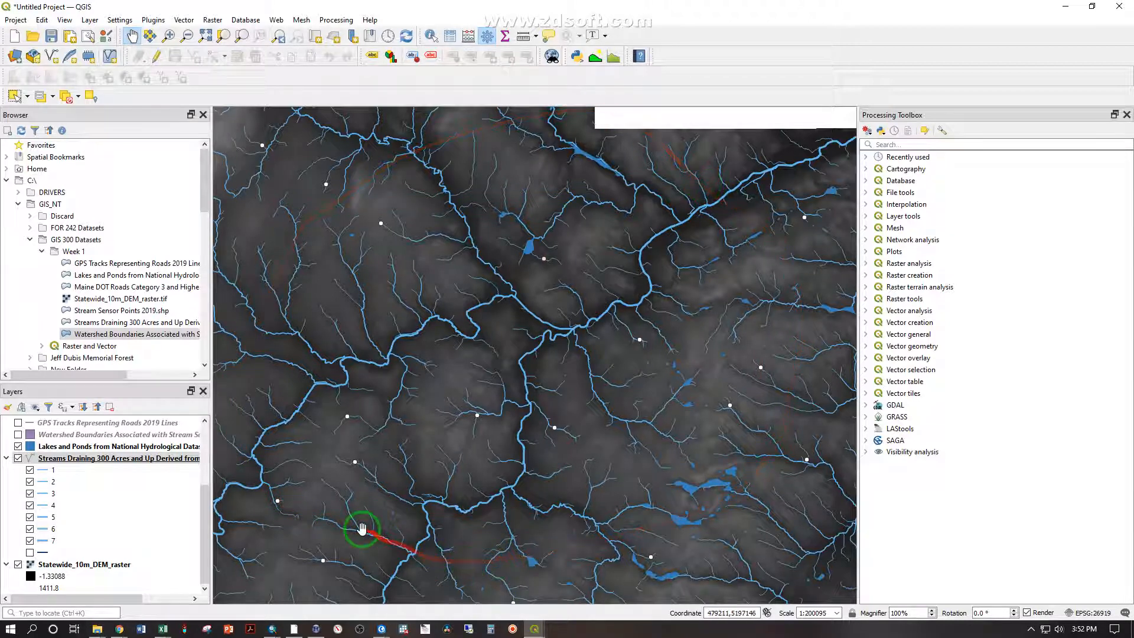
# - Hide the grid_code 7, 6, 5 and 4 classes of the streams layer to leave only the smaller streams displayed
pyautogui.click(6, 459)
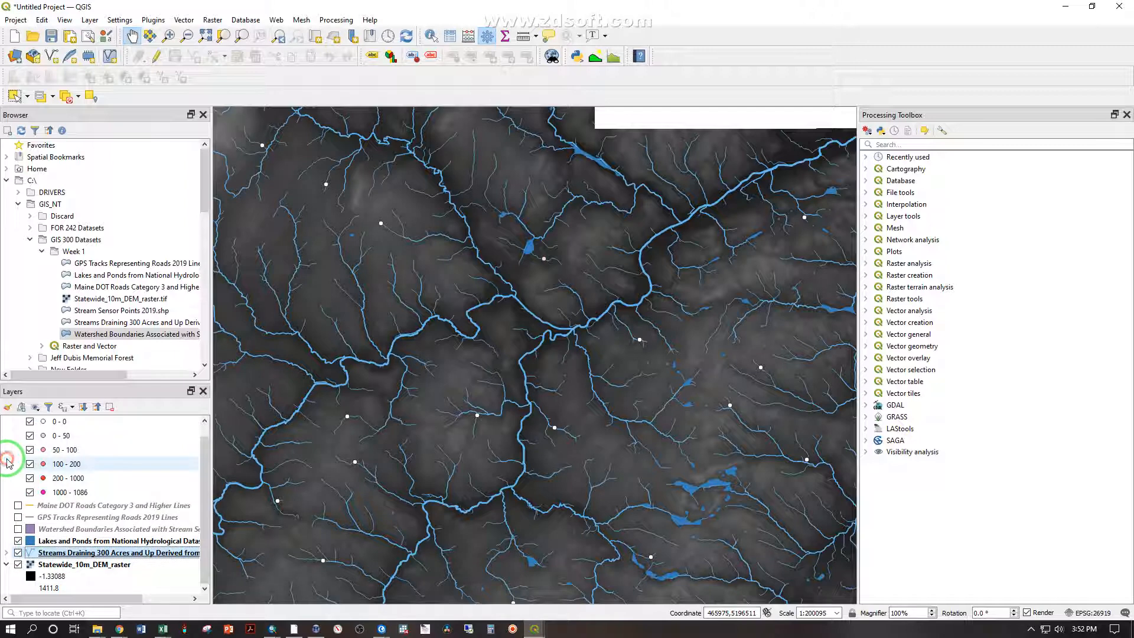
pyautogui.click(7, 554)
pyautogui.scroll(-2, 20, 536)
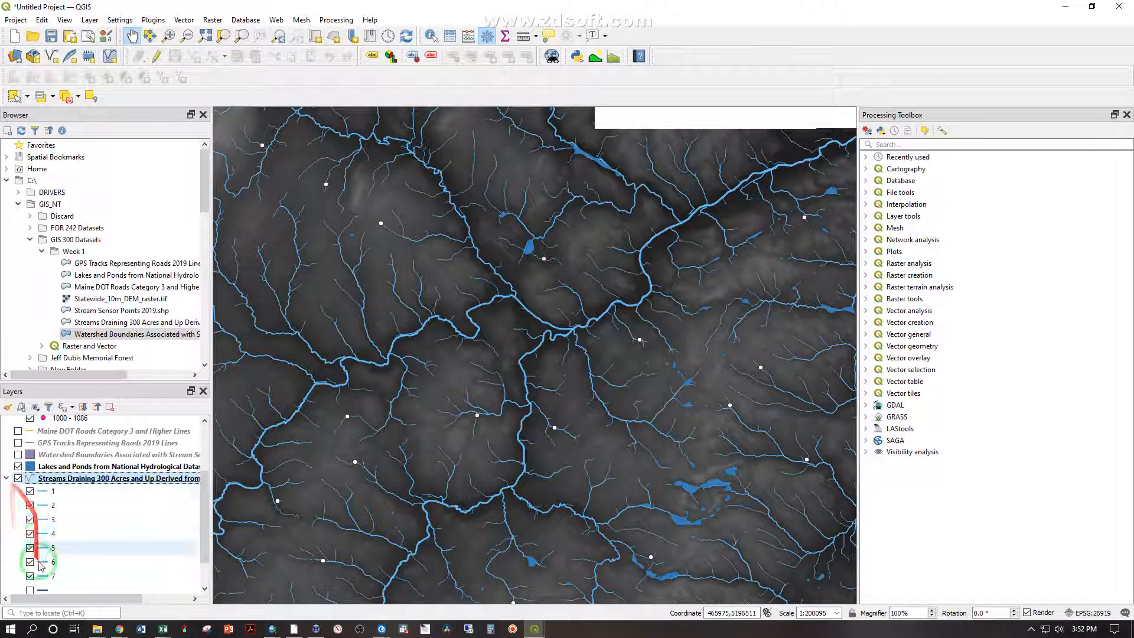
pyautogui.scroll(2, 6, 483)
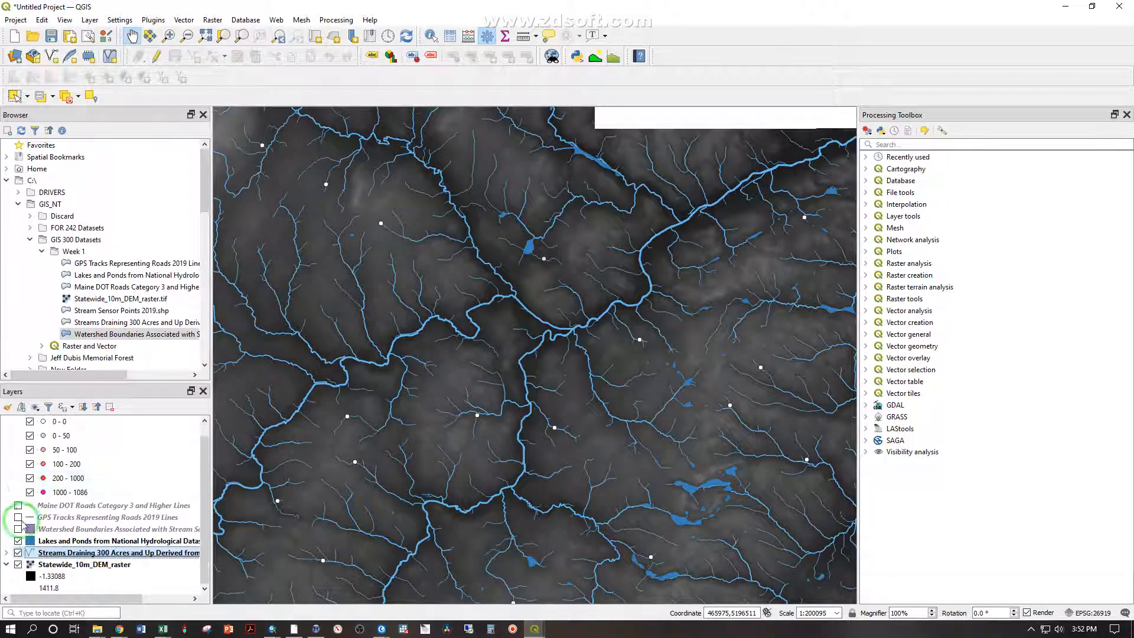
pyautogui.scroll(-3, 30, 521)
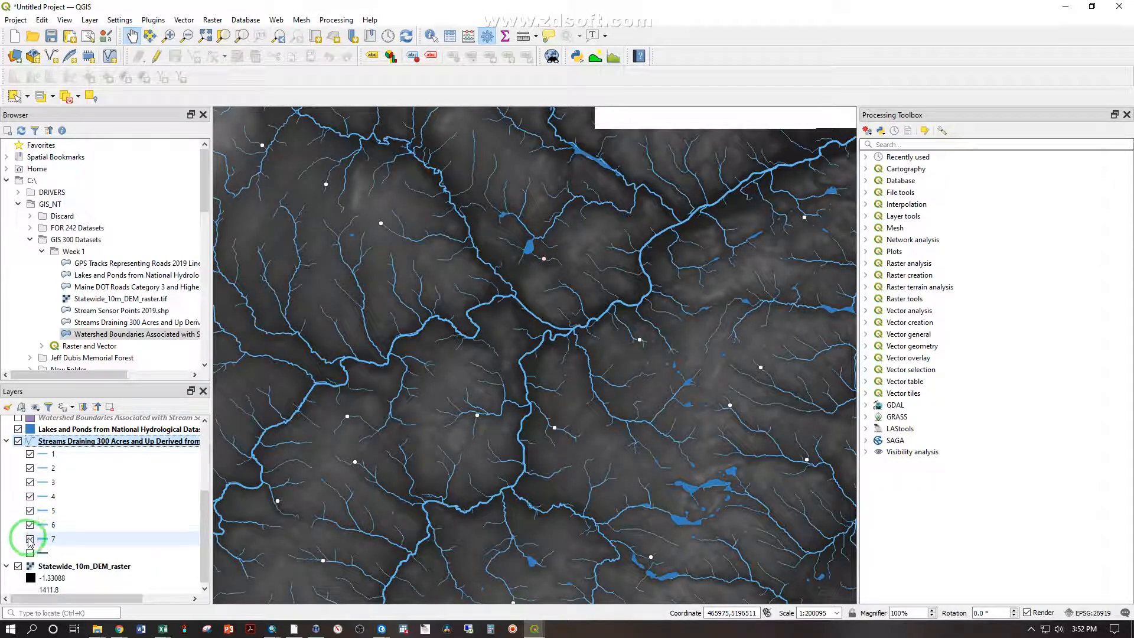
pyautogui.click(30, 539)
pyautogui.click(30, 525)
pyautogui.click(29, 510)
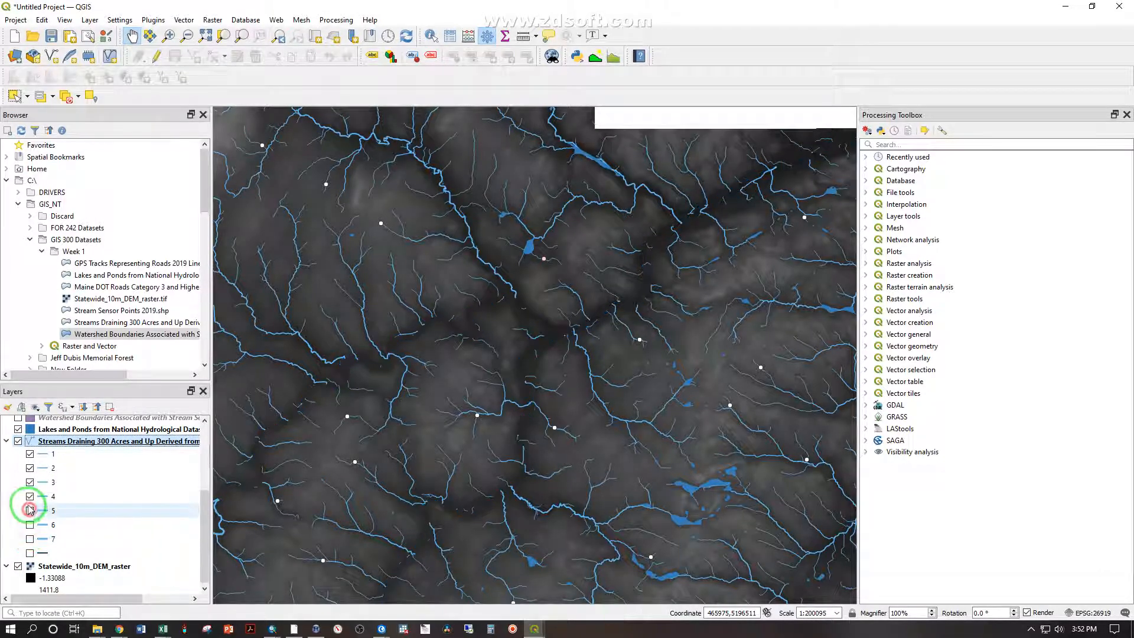
pyautogui.click(29, 497)
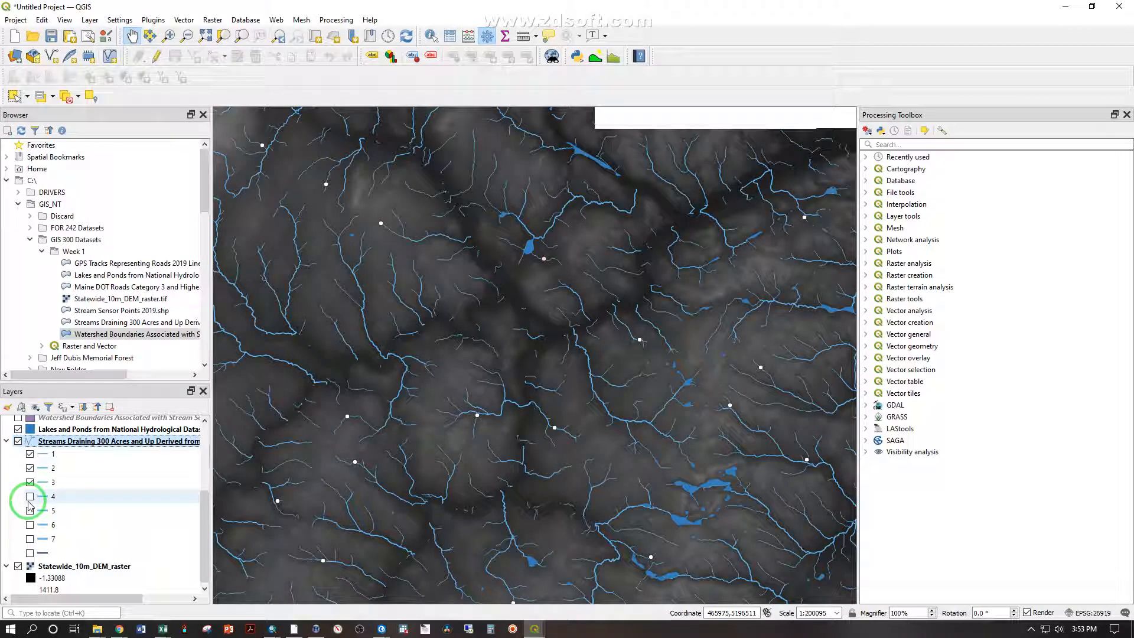
# - Show the grid_code 4, 5, 6 and 7 stream classes again and collapse the streams layer's legend
pyautogui.click(29, 496)
pyautogui.click(30, 510)
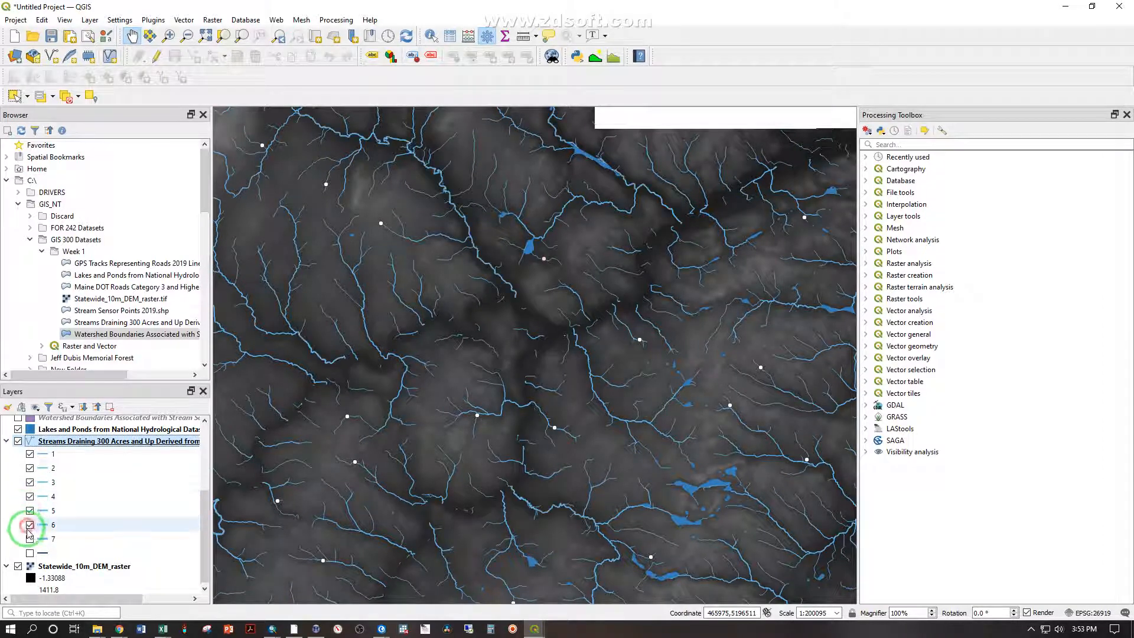
pyautogui.click(29, 538)
pyautogui.click(6, 442)
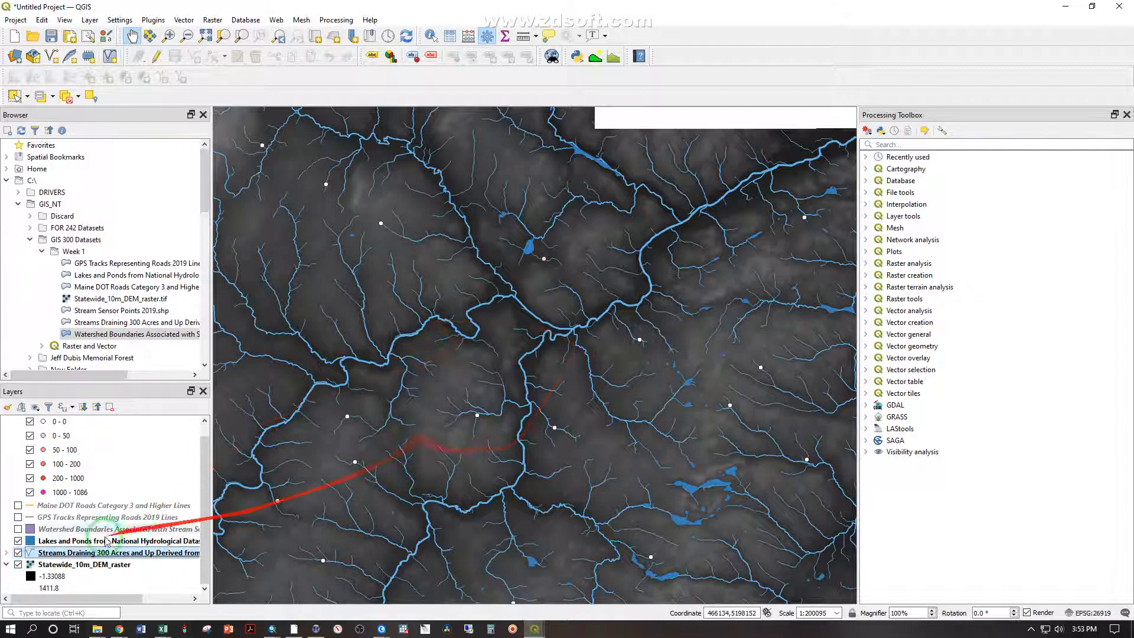
# - Set the statistics extent of the Statewide_10m_DEM_raster's min/max value settings to Updated canvas and apply it
pyautogui.click(75, 565)
pyautogui.doubleClick(71, 567)
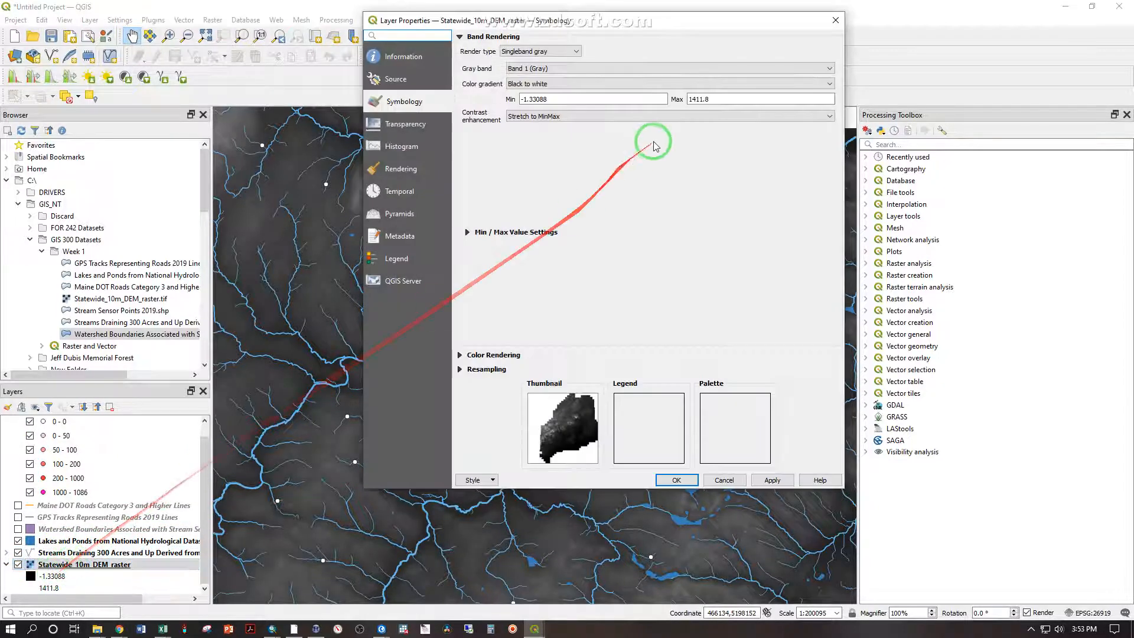
pyautogui.click(467, 232)
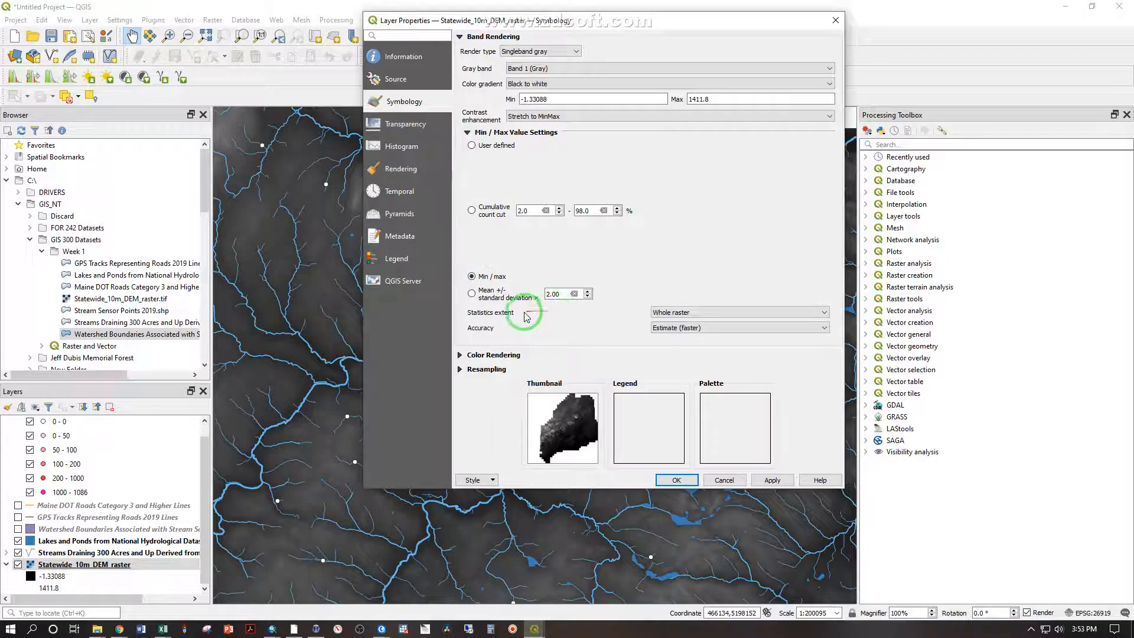
pyautogui.click(682, 313)
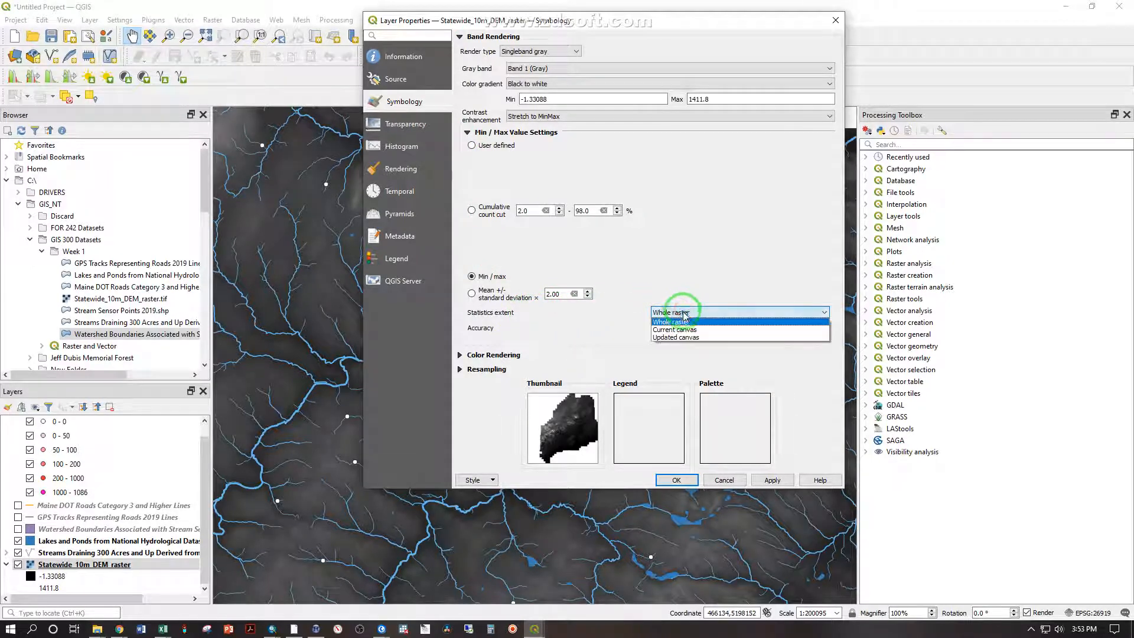
pyautogui.click(691, 337)
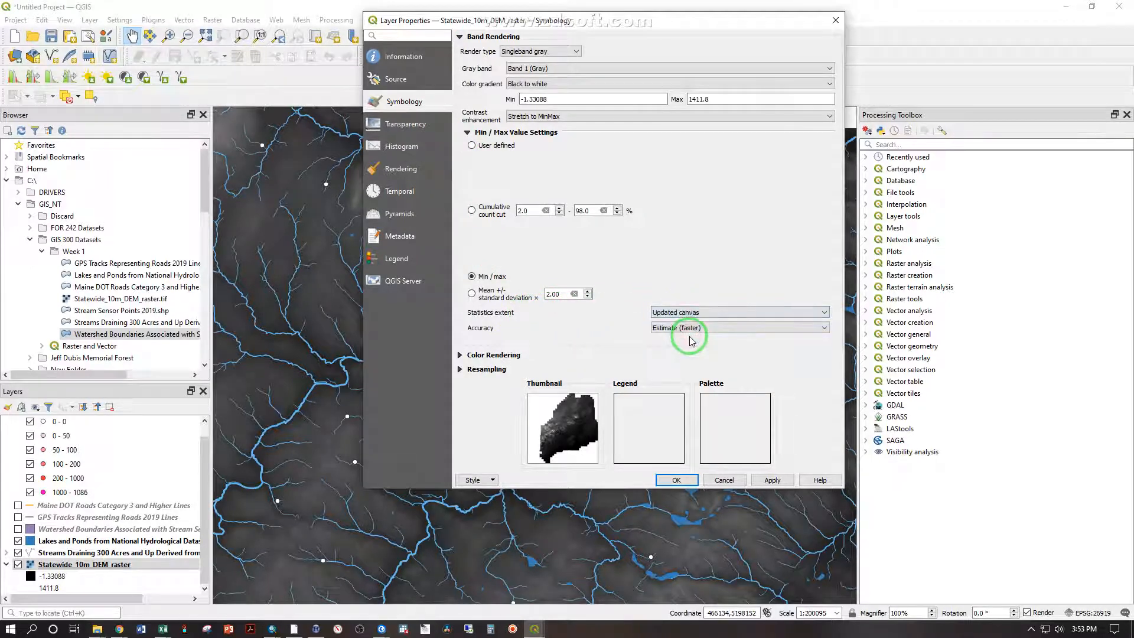
pyautogui.click(676, 480)
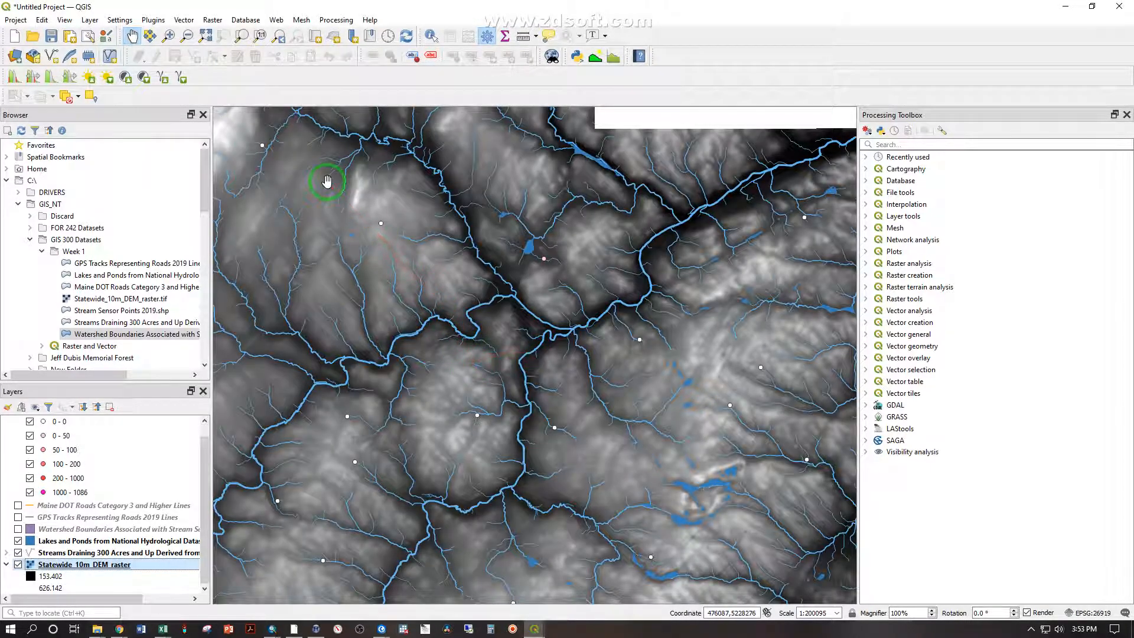
# - Show the Maine DOT Roads and GPS Tracks layers and hide the lakes and ponds and the streams layers
pyautogui.scroll(2, 327, 180)
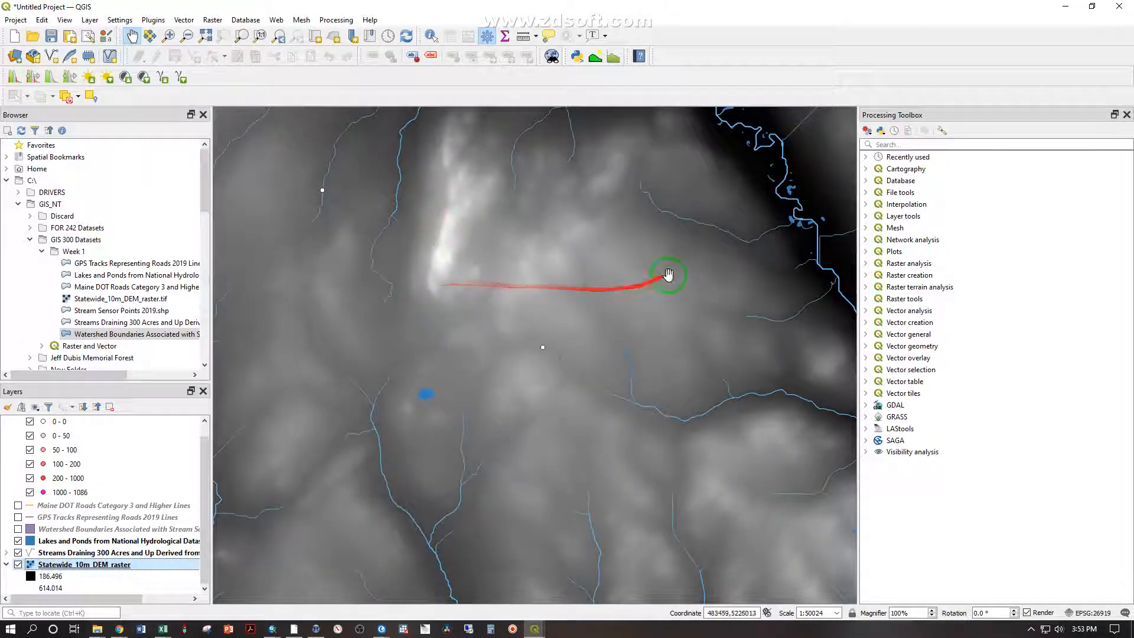
pyautogui.moveTo(792, 208); pyautogui.dragTo(450, 271)
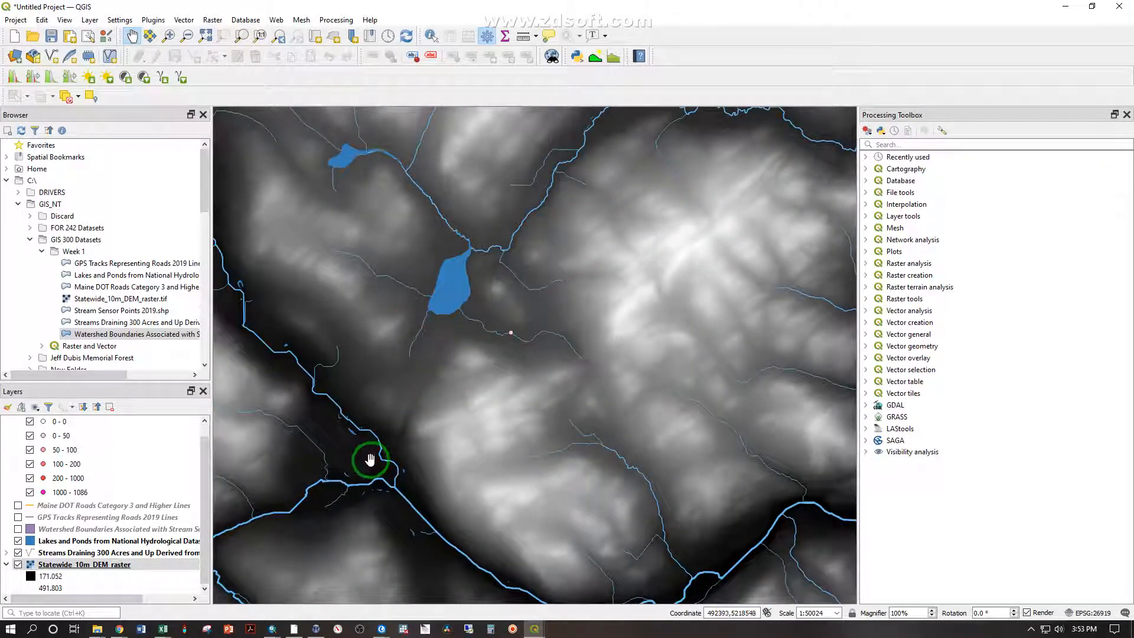
pyautogui.moveTo(369, 452); pyautogui.dragTo(311, 378)
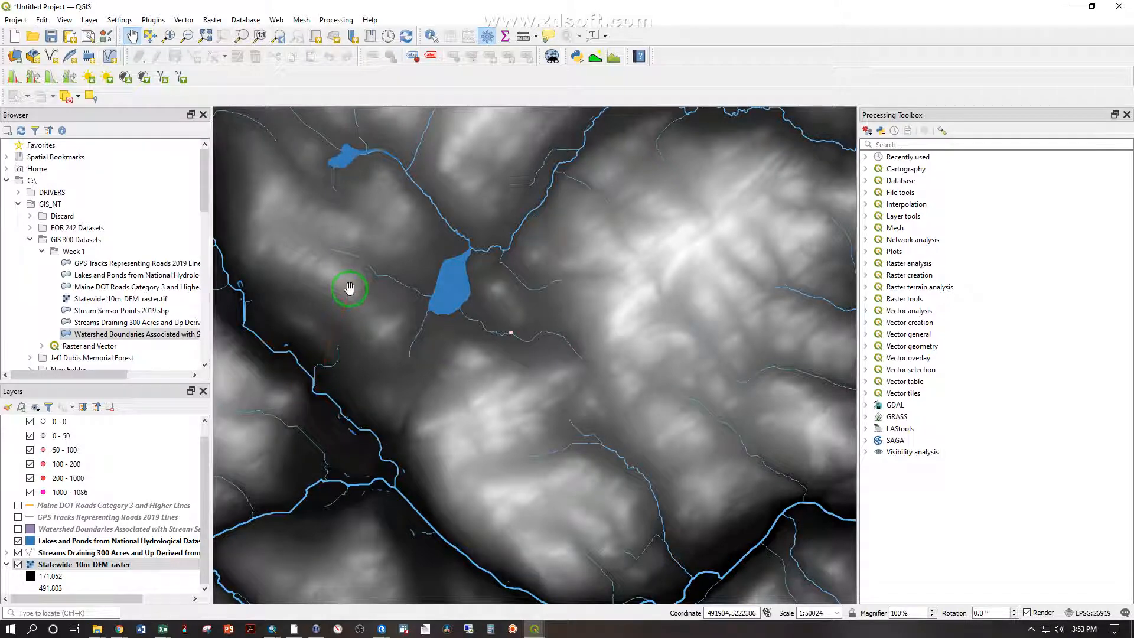
pyautogui.moveTo(423, 433); pyautogui.dragTo(653, 215)
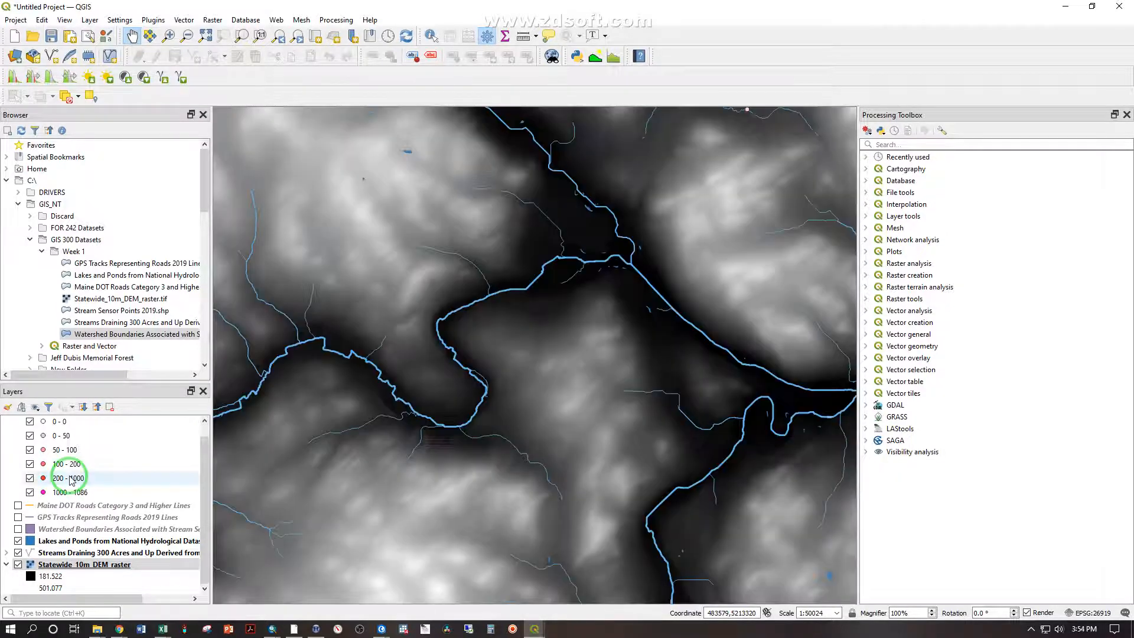
pyautogui.moveTo(54, 485); pyautogui.dragTo(52, 512)
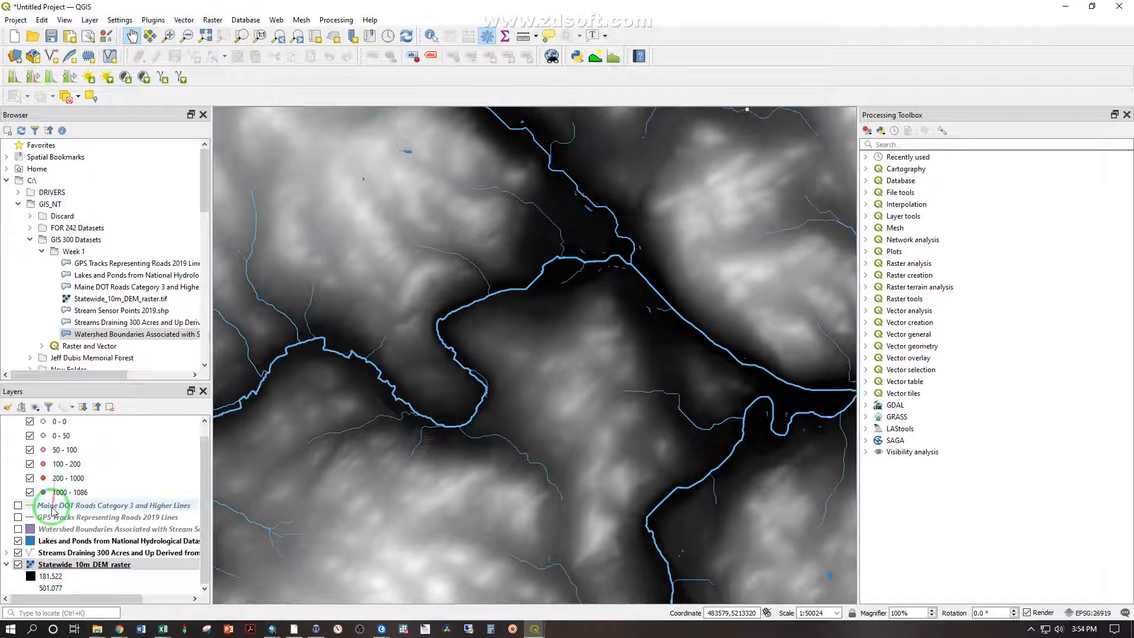
pyautogui.click(18, 505)
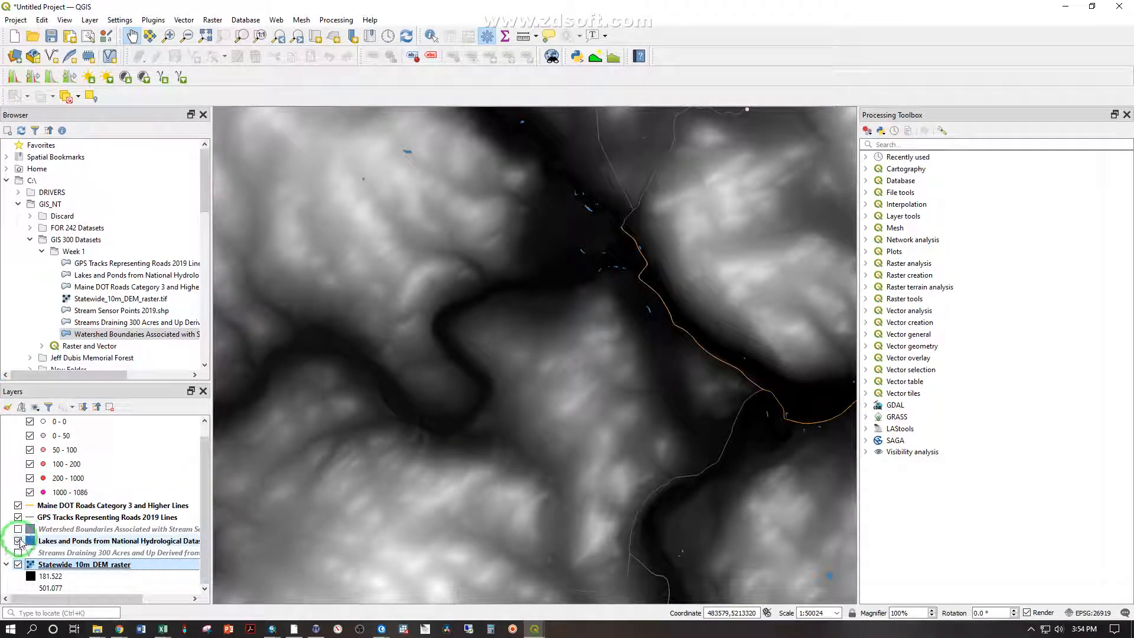
# - View the full extent of the Maine DOT Roads layer and examine the roads around the northern sensor points
pyautogui.rightClick(64, 508)
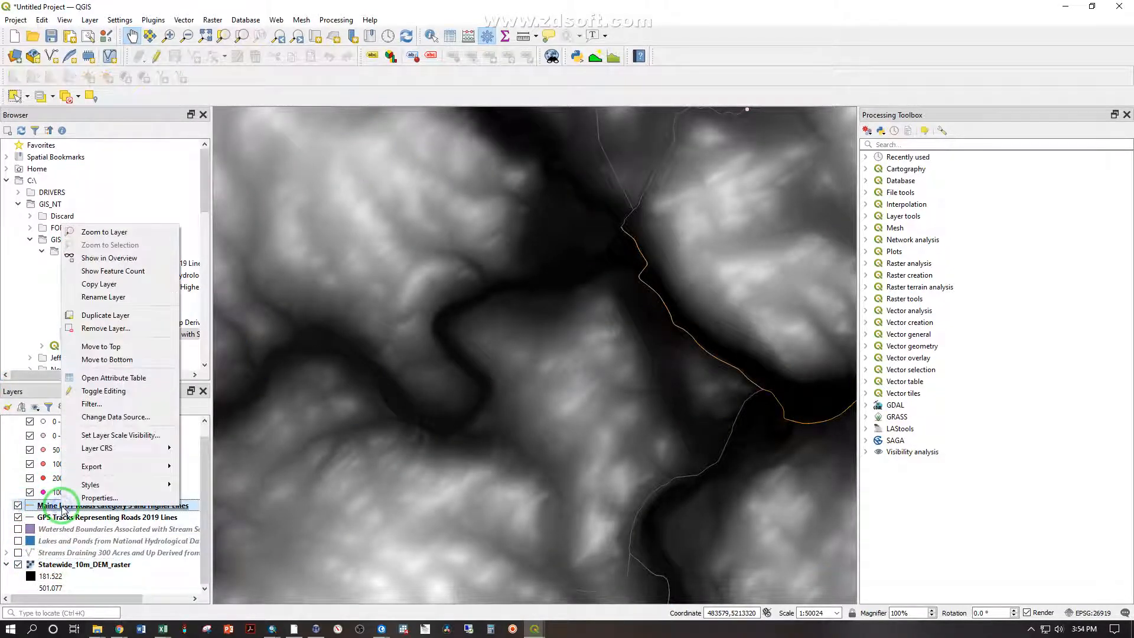
pyautogui.click(89, 232)
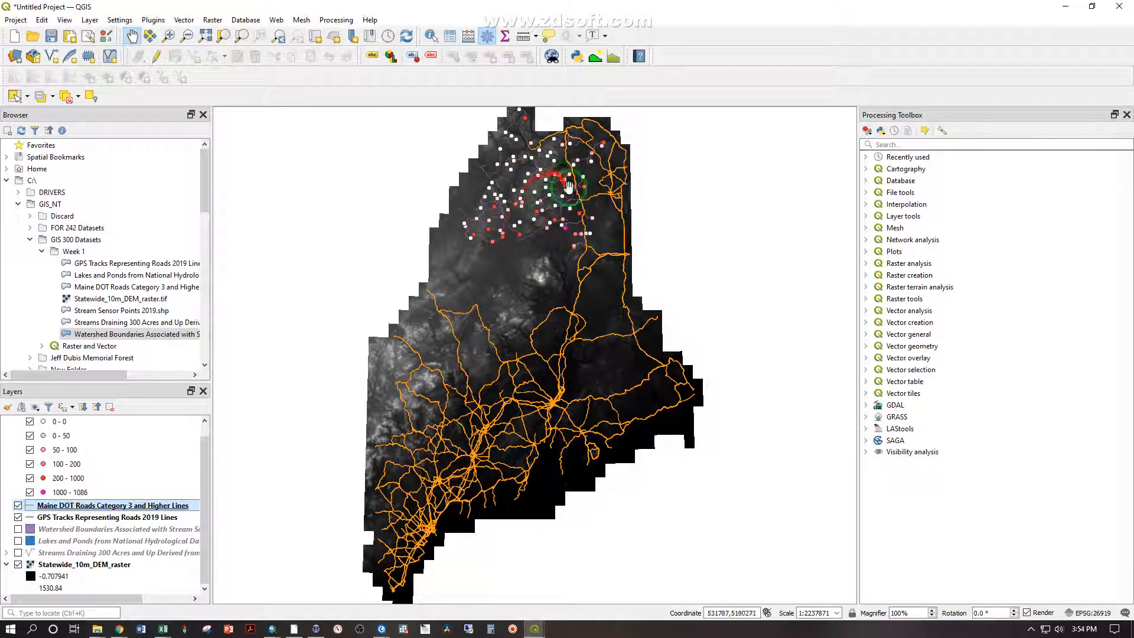
pyautogui.scroll(3, 529, 144)
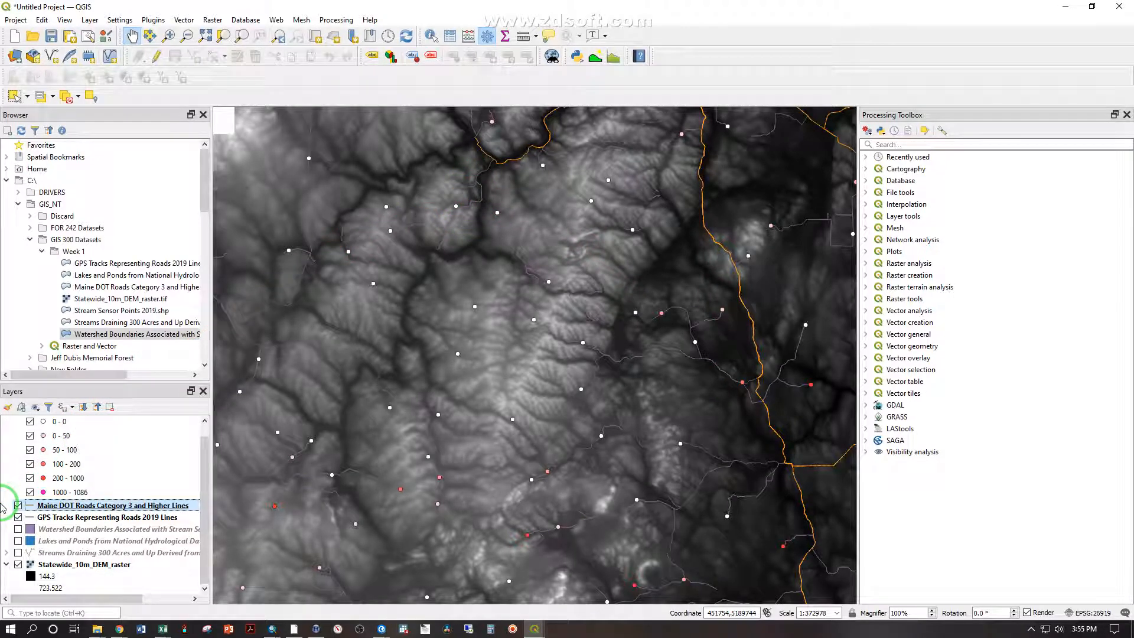
# - Symbolize the Maine DOT Roads Category 3 and Higher lines in red with a width of 0.36 mm
pyautogui.doubleClick(37, 503)
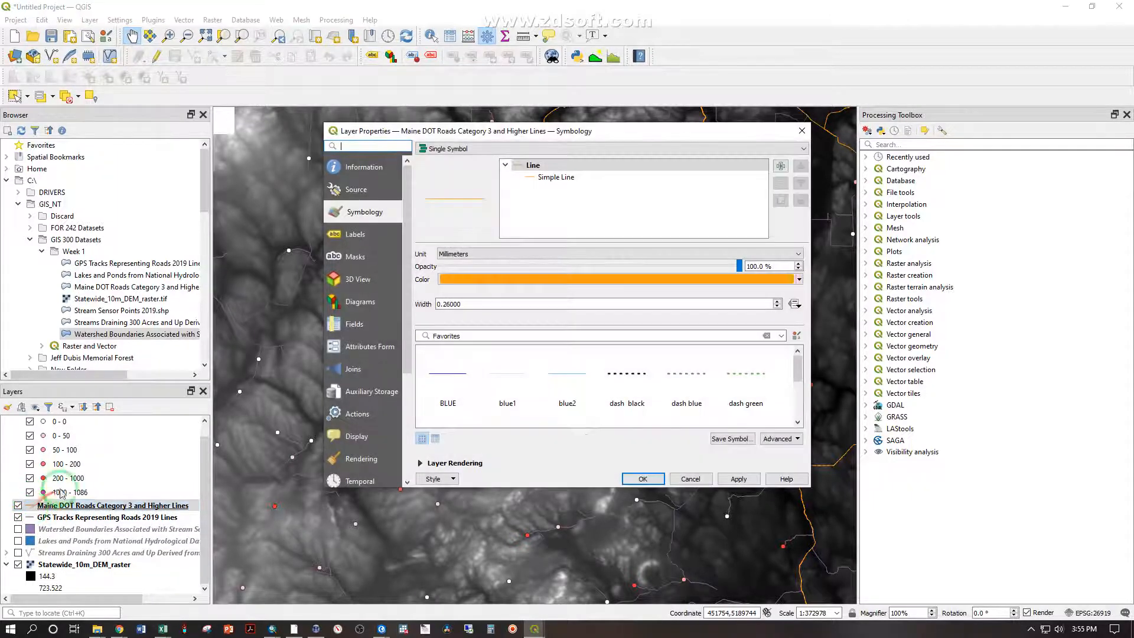
pyautogui.click(802, 281)
pyautogui.moveTo(550, 346); pyautogui.dragTo(557, 352)
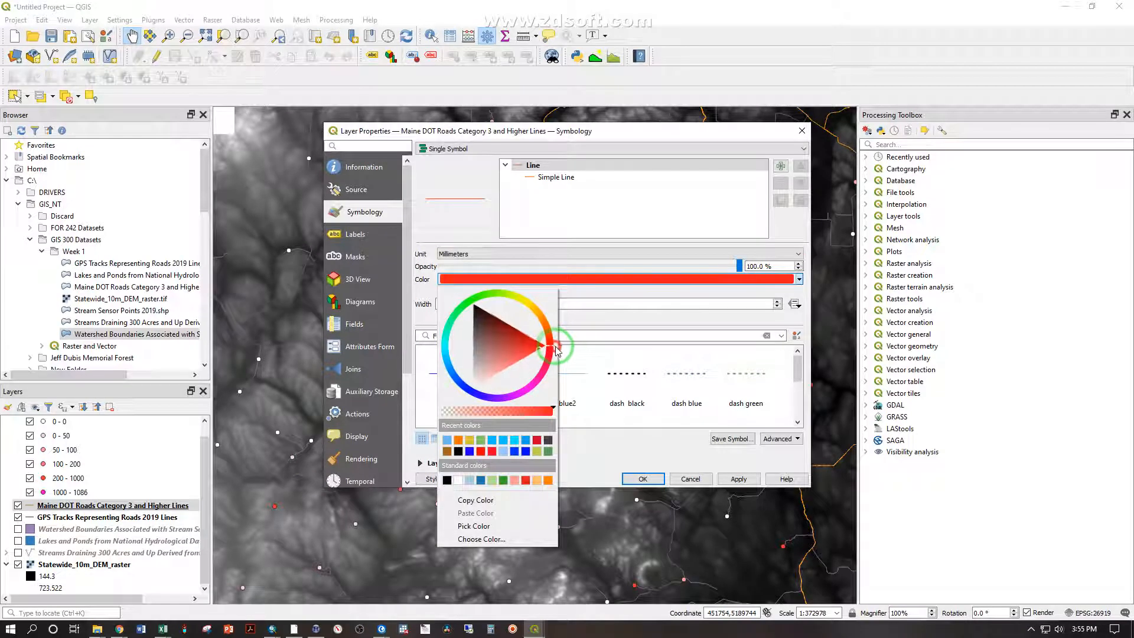
pyautogui.click(481, 453)
pyautogui.click(800, 282)
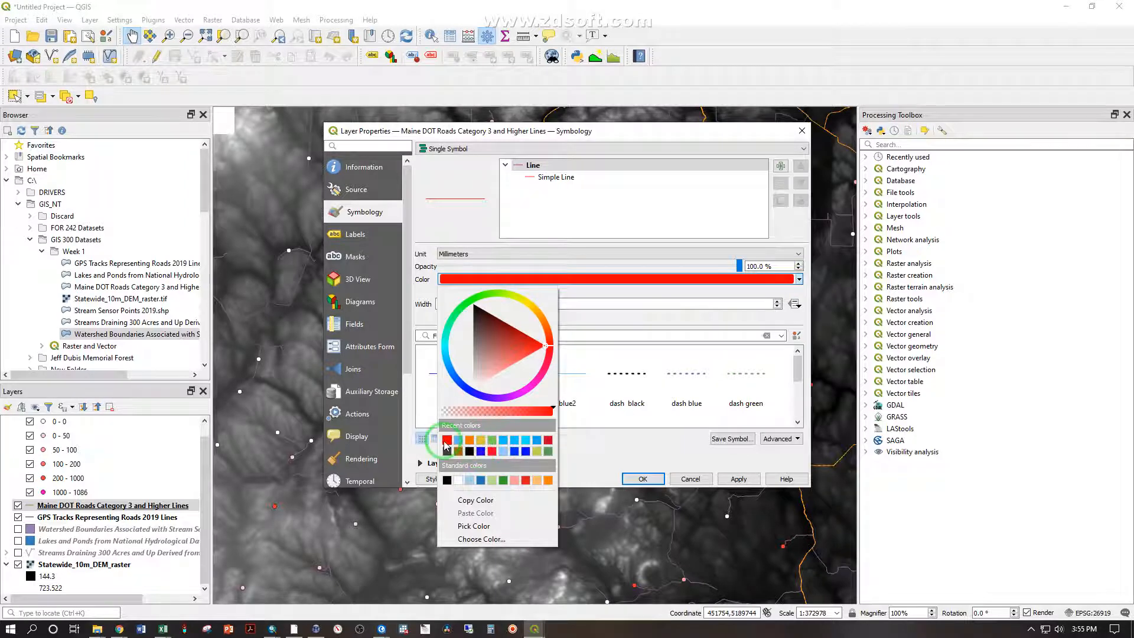
pyautogui.click(447, 440)
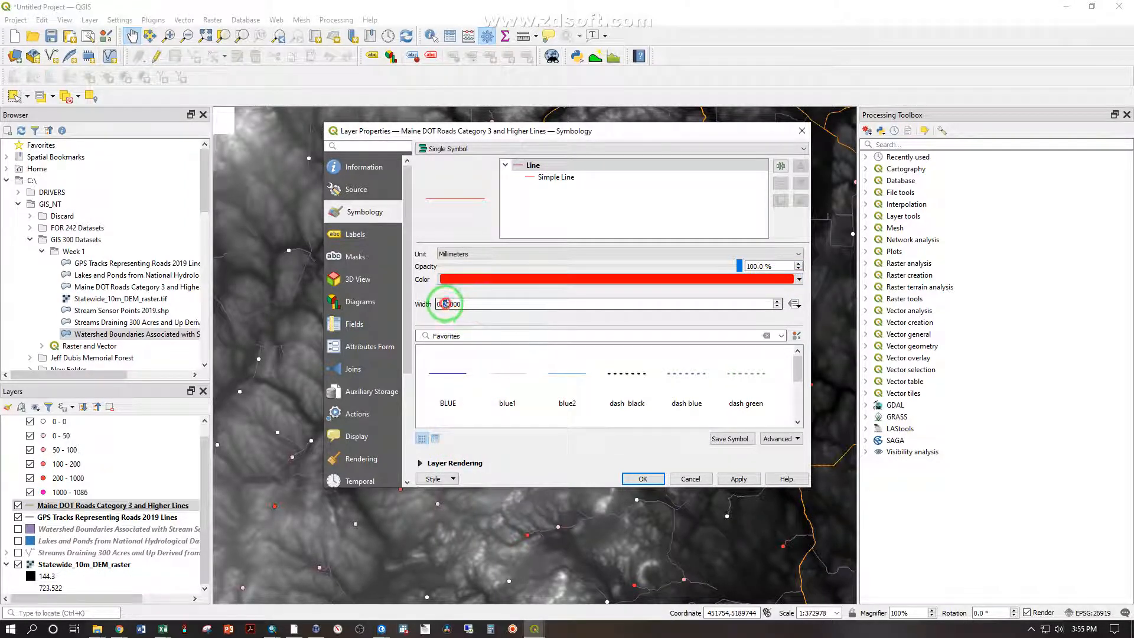
pyautogui.write('4')
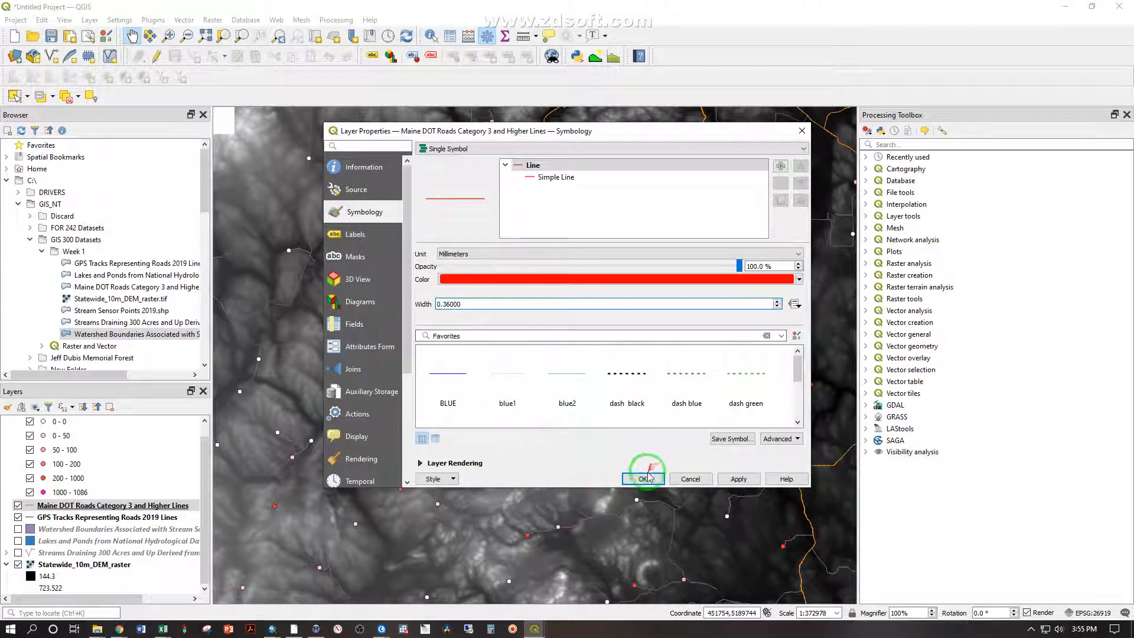
pyautogui.click(643, 479)
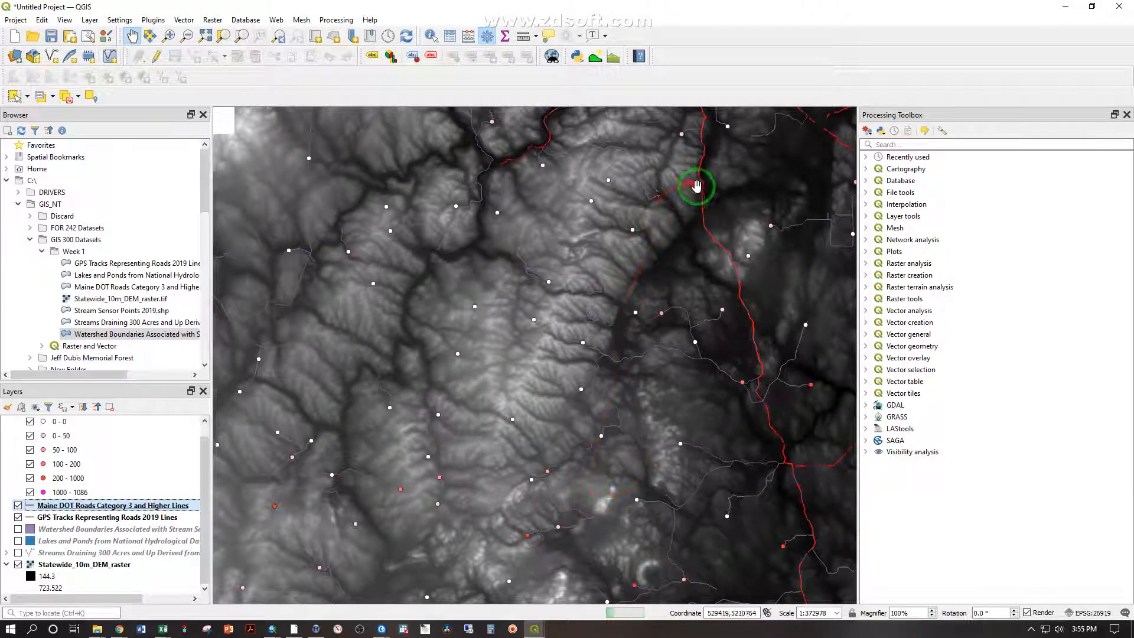
# - Examine the red Maine DOT roads at close and wide scales against the GPS-tracked roads leading to the sensor points
pyautogui.moveTo(716, 218); pyautogui.dragTo(638, 352)
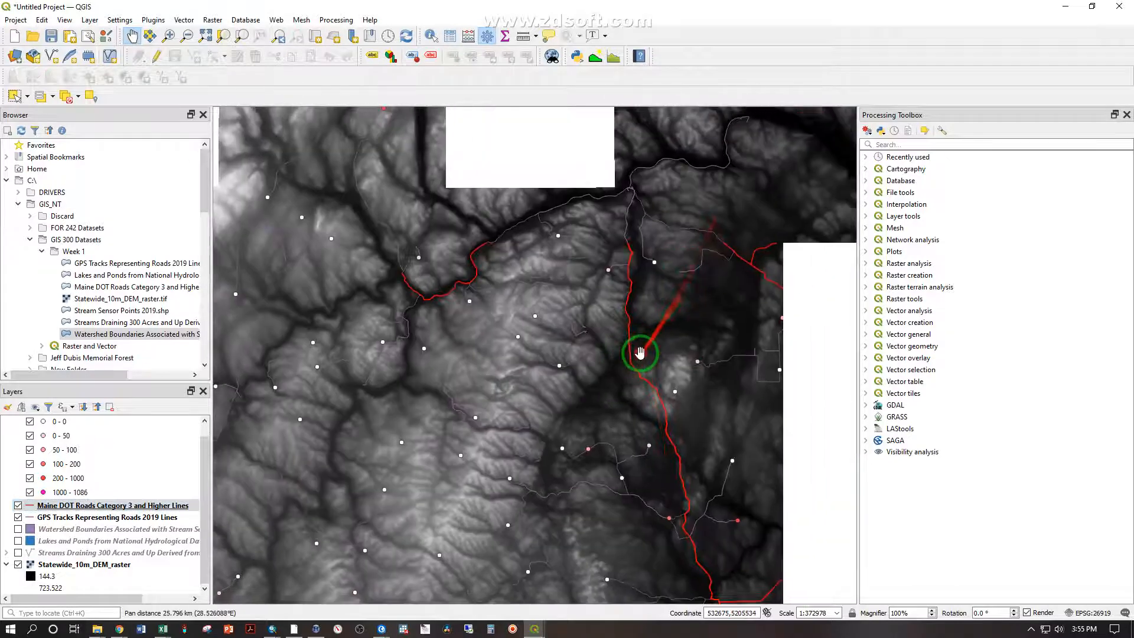
pyautogui.moveTo(567, 278); pyautogui.dragTo(658, 227)
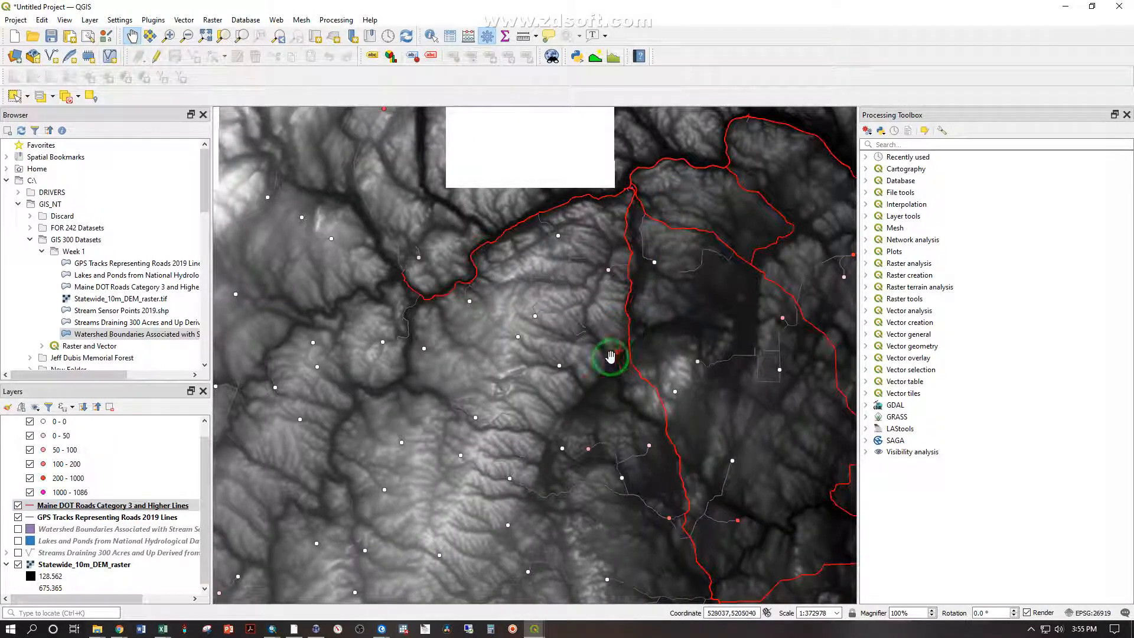
pyautogui.scroll(7, 629, 283)
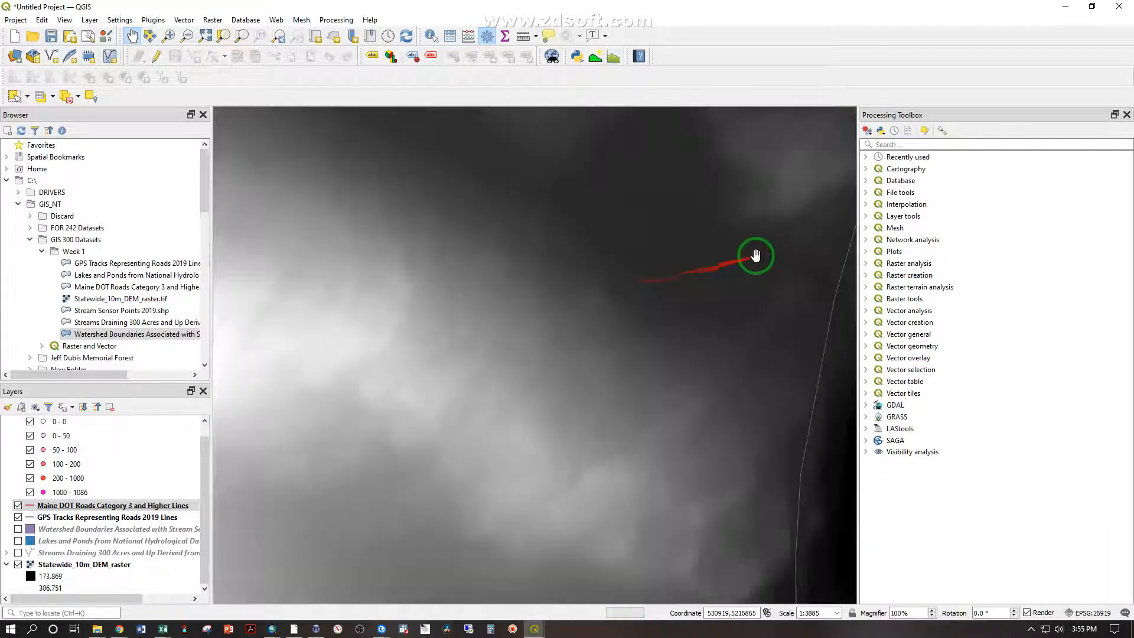
pyautogui.moveTo(752, 256); pyautogui.dragTo(344, 463)
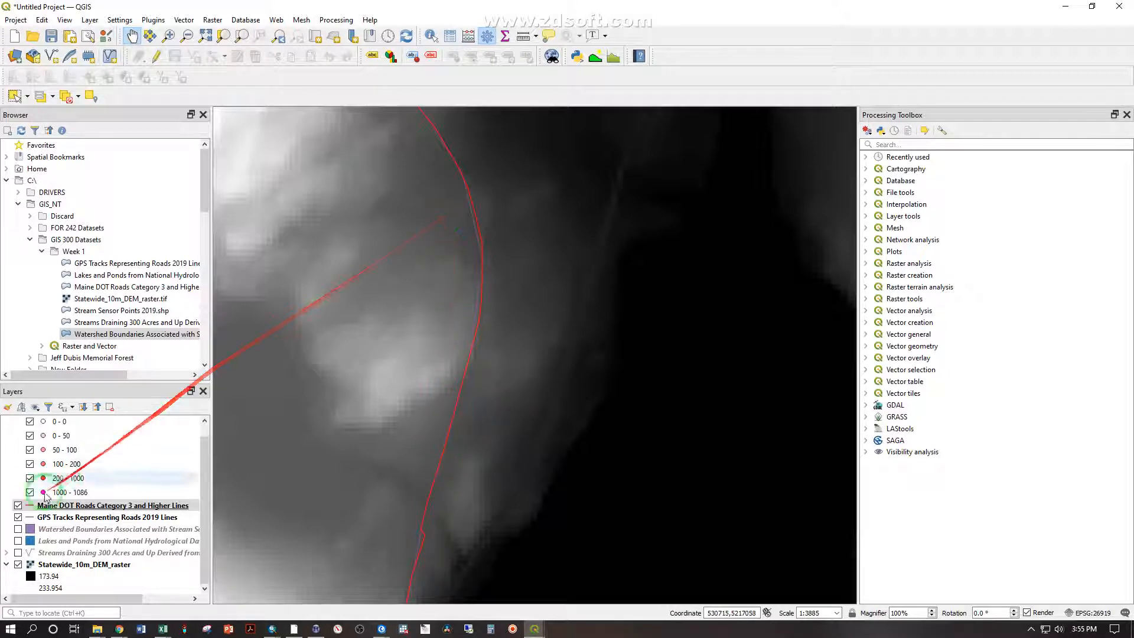
pyautogui.moveTo(427, 262); pyautogui.dragTo(633, 557)
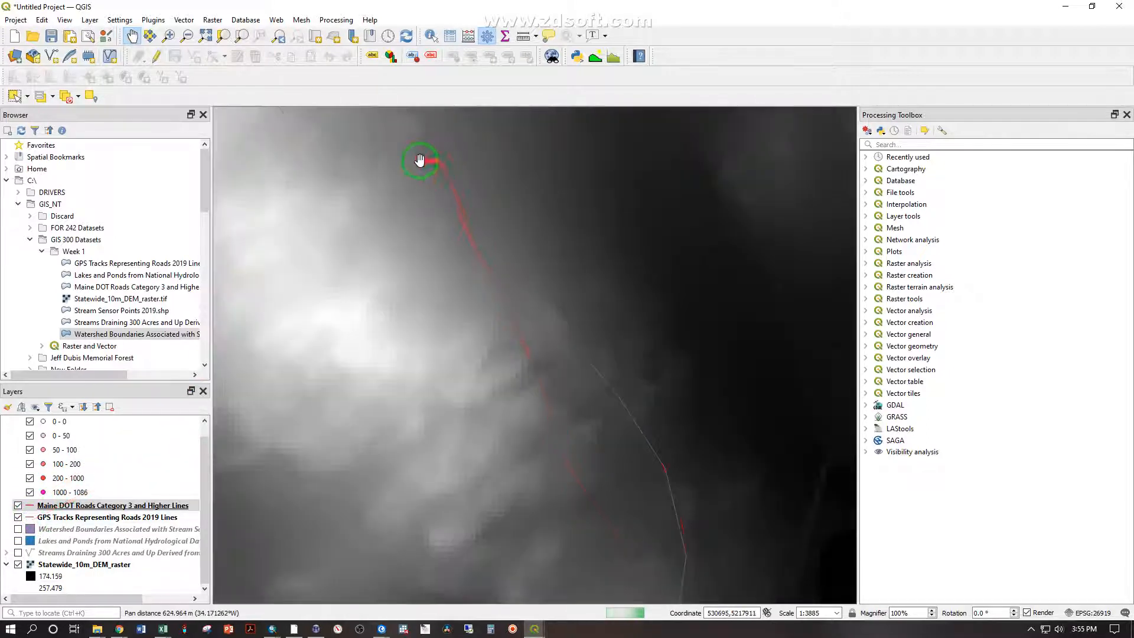
pyautogui.moveTo(420, 159); pyautogui.dragTo(632, 430)
pyautogui.scroll(-4, 508, 303)
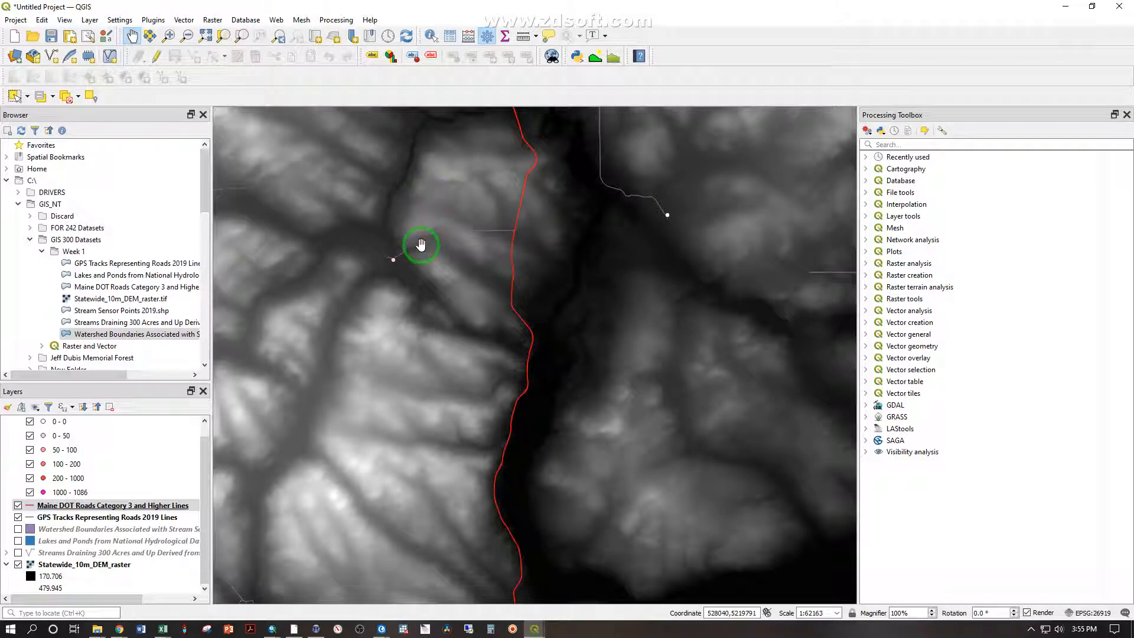
pyautogui.moveTo(425, 261); pyautogui.dragTo(514, 374)
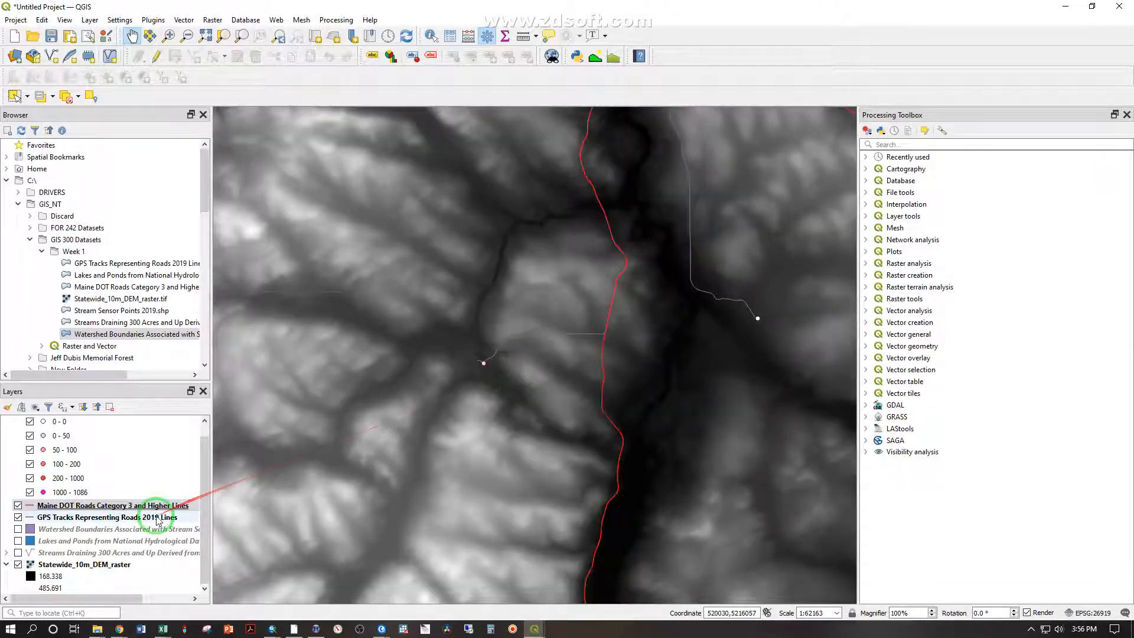
# - Increase the line width of the Maine DOT Roads Category 3 and Higher Lines layer
pyautogui.click(39, 507)
pyautogui.doubleClick(39, 510)
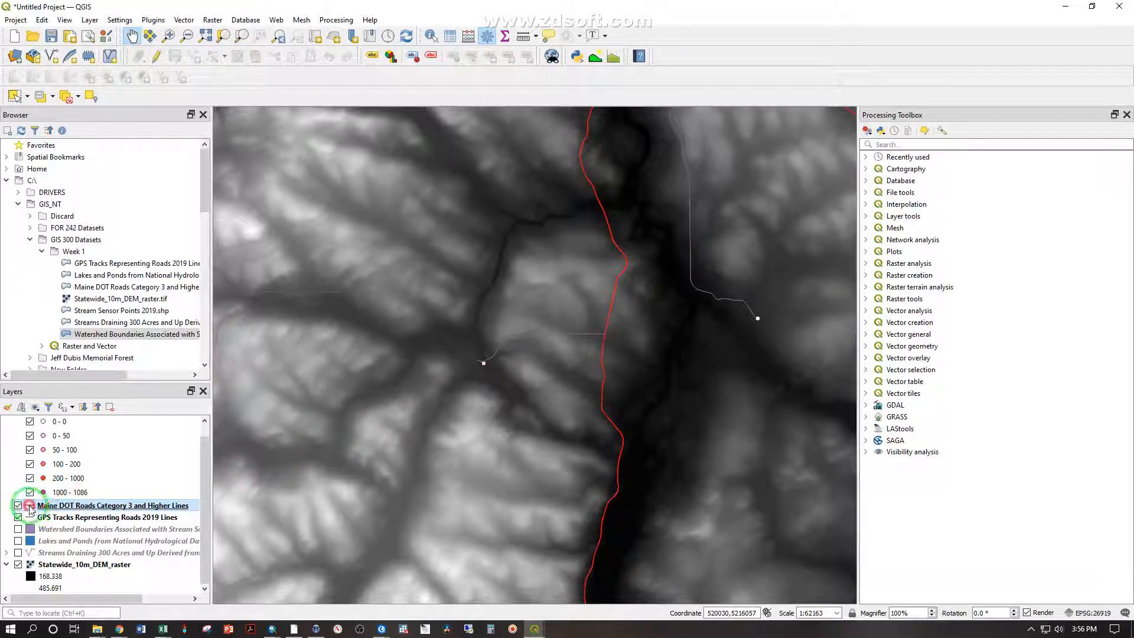
pyautogui.click(462, 304)
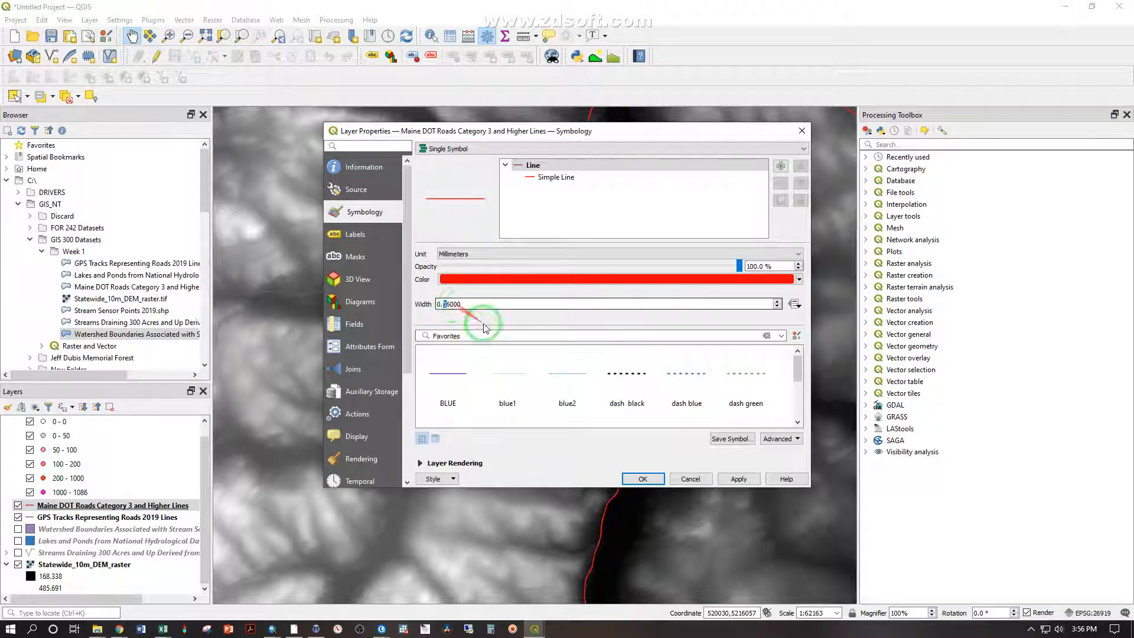
pyautogui.click(642, 478)
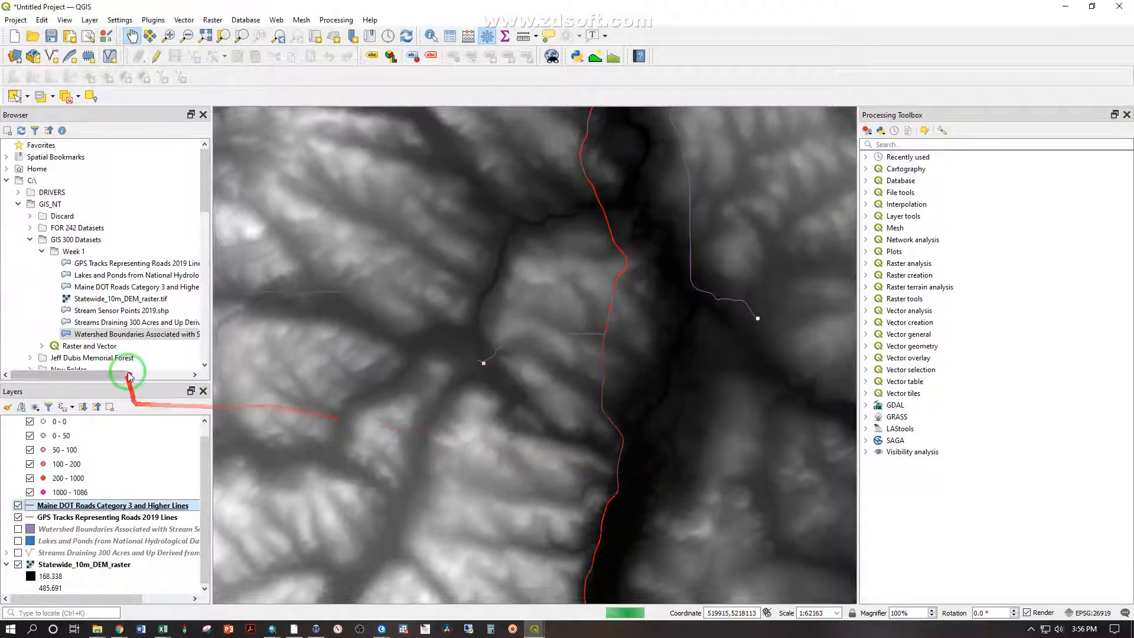
# - Recolor the GPS Tracks Representing Roads 2019 Lines layer red
pyautogui.click(39, 508)
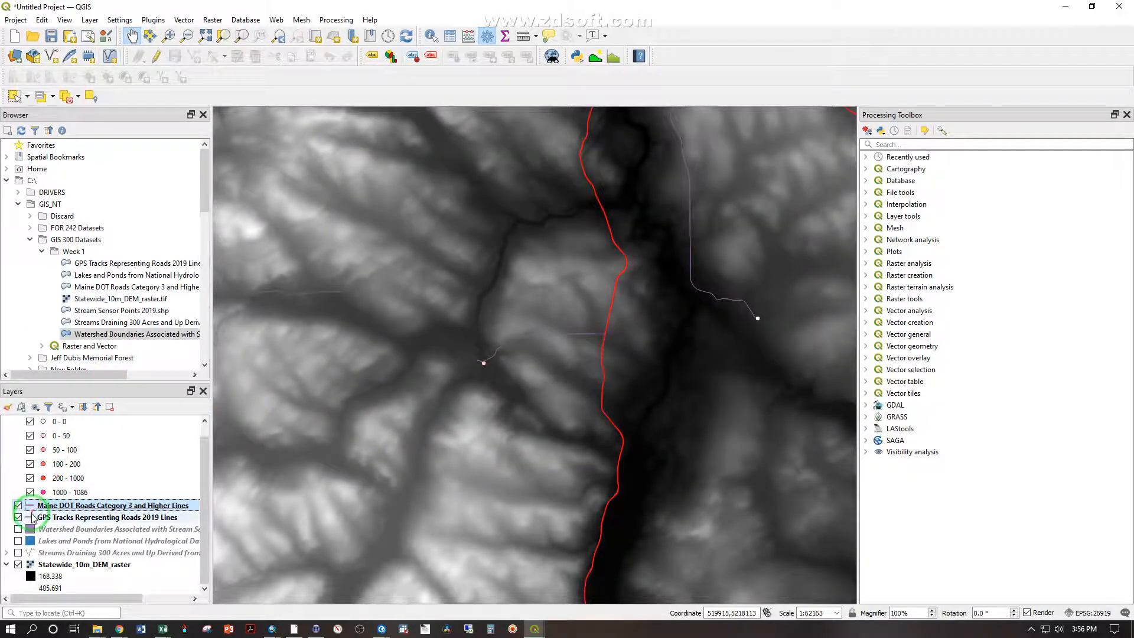
pyautogui.click(33, 519)
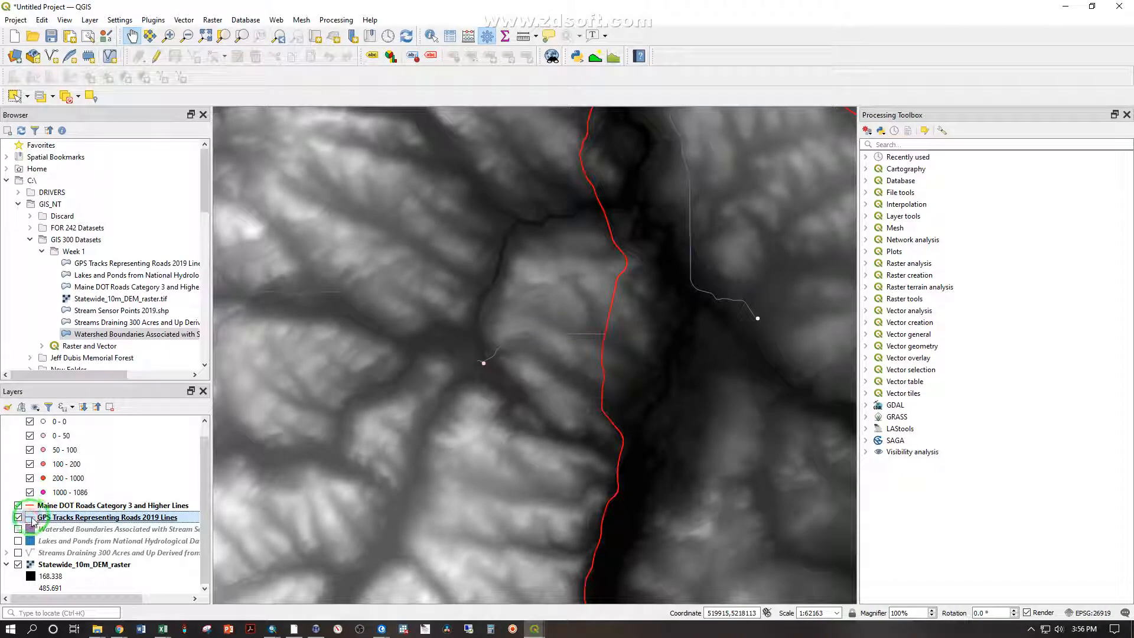
pyautogui.doubleClick(34, 519)
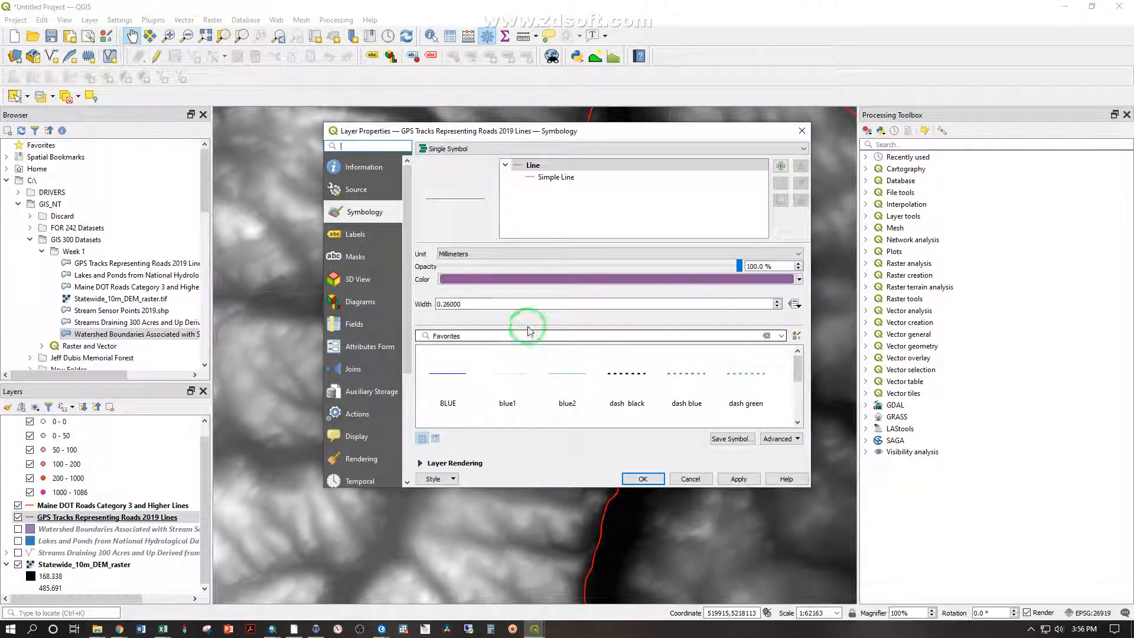
pyautogui.click(799, 279)
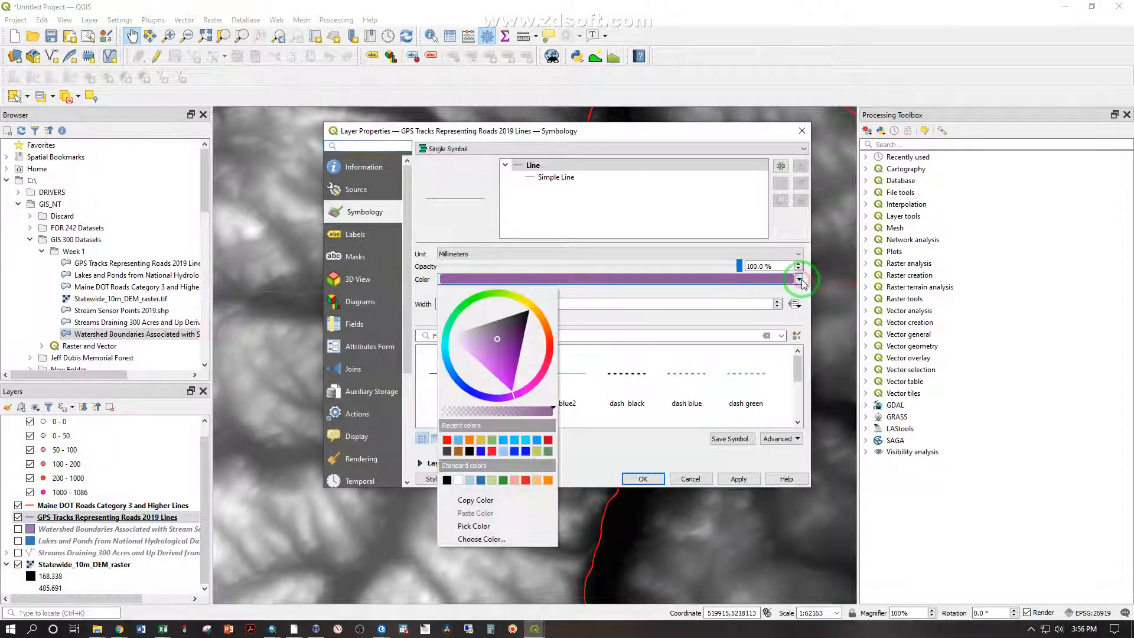
pyautogui.click(492, 369)
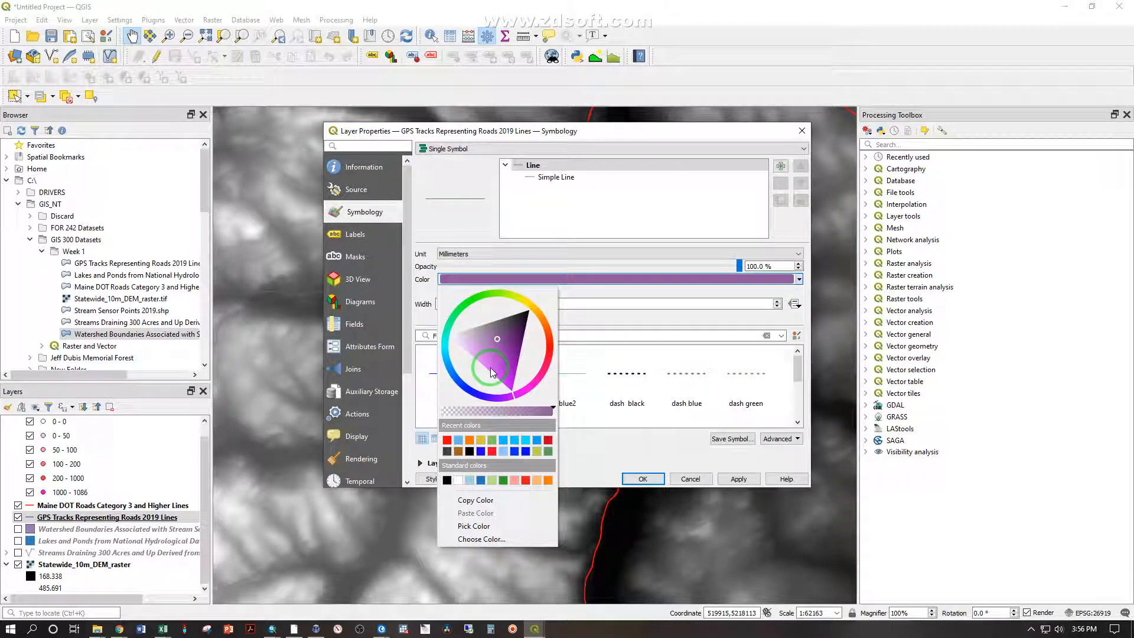
pyautogui.click(447, 442)
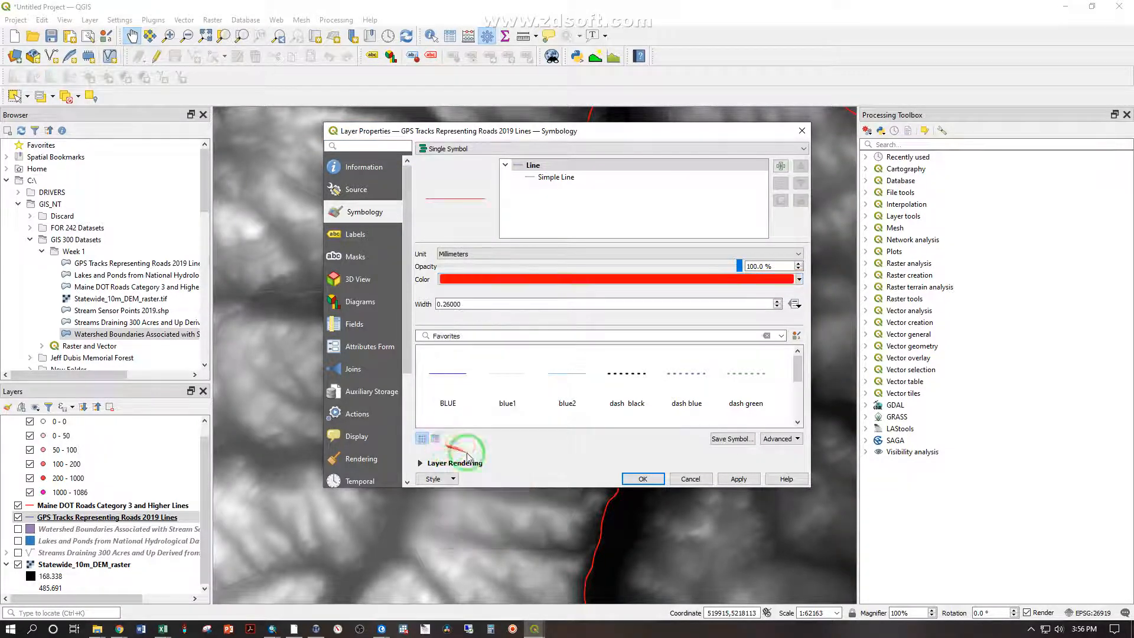
pyautogui.click(652, 478)
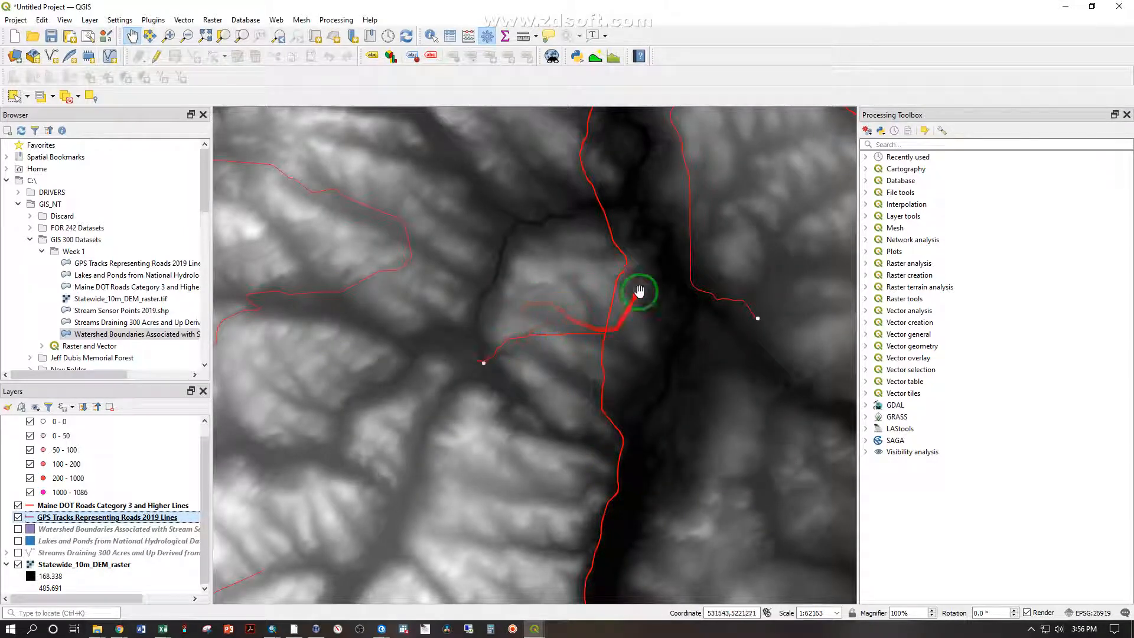
# - Examine at wide and close scales how the red GPS-tracked roads connect the sensor points to the thicker Maine DOT roads
pyautogui.scroll(-3, 638, 284)
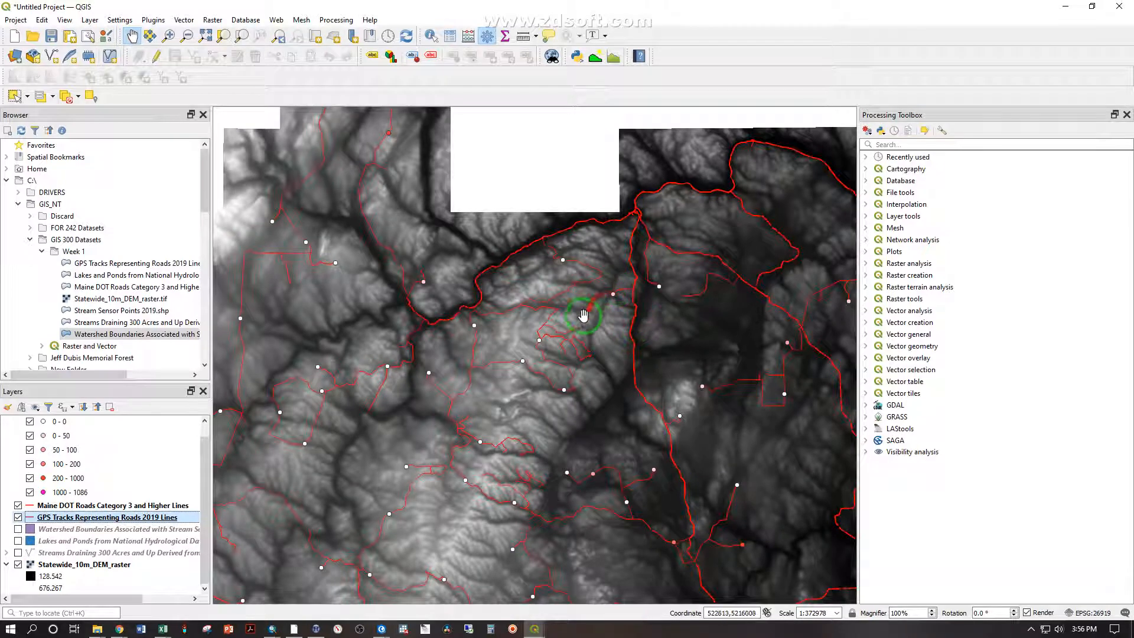
pyautogui.moveTo(413, 437); pyautogui.dragTo(433, 312)
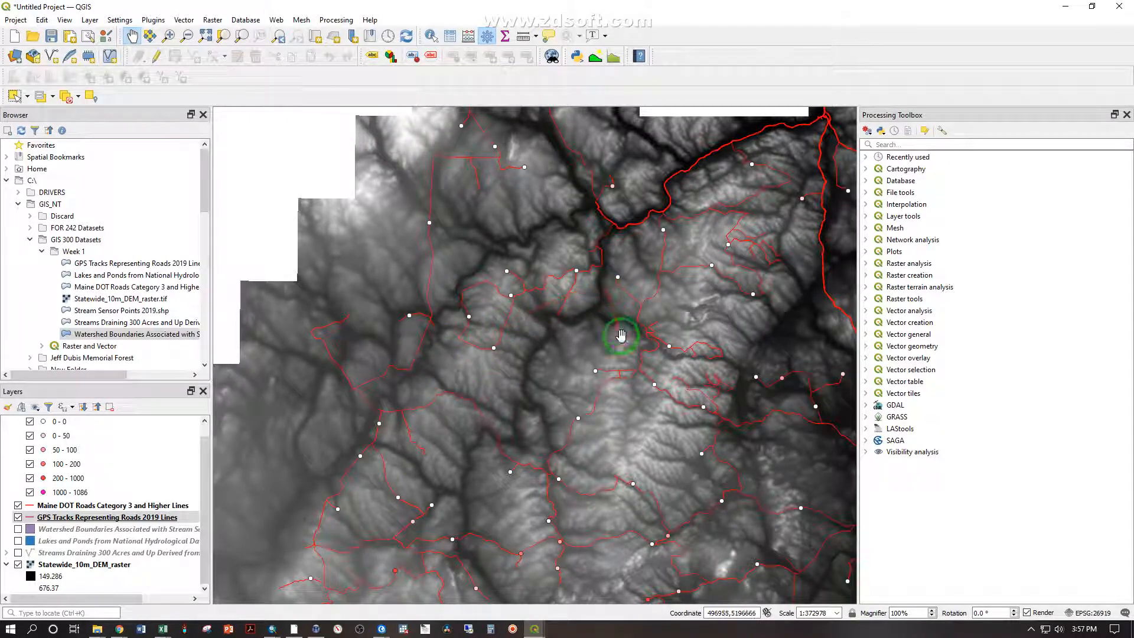
pyautogui.scroll(3, 634, 369)
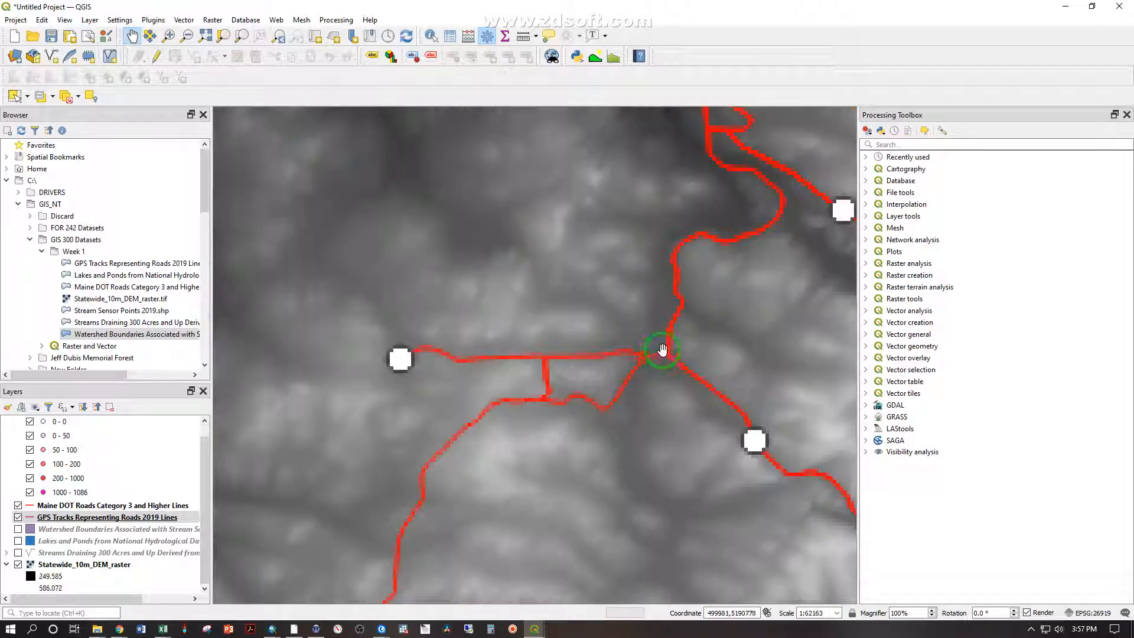
pyautogui.scroll(-1, 647, 357)
pyautogui.scroll(-2, 645, 357)
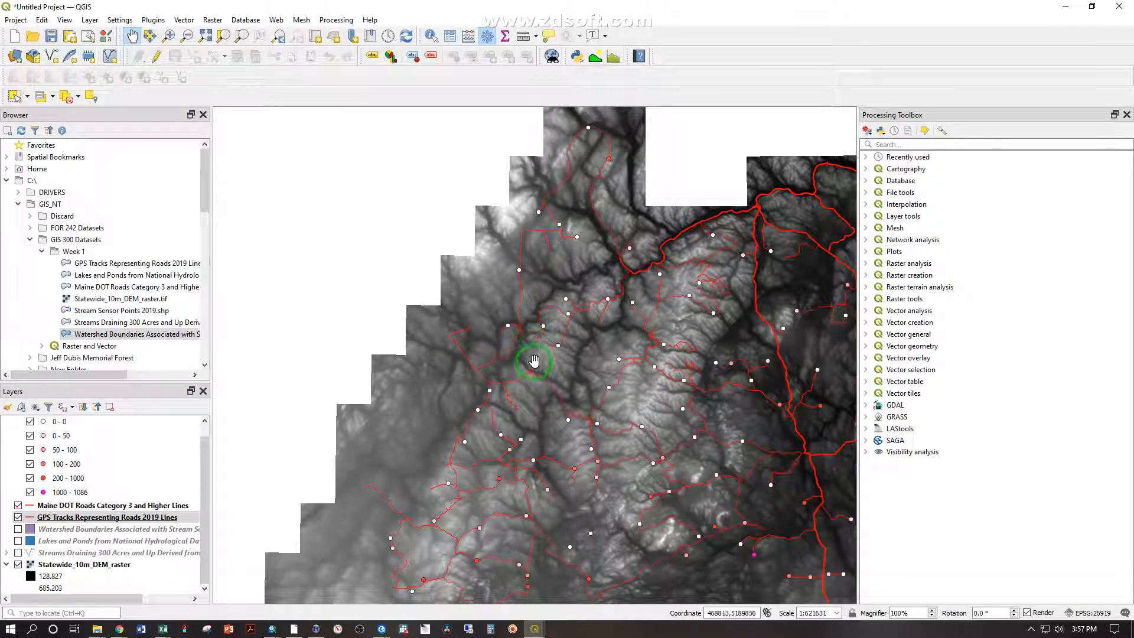
pyautogui.scroll(1, 534, 360)
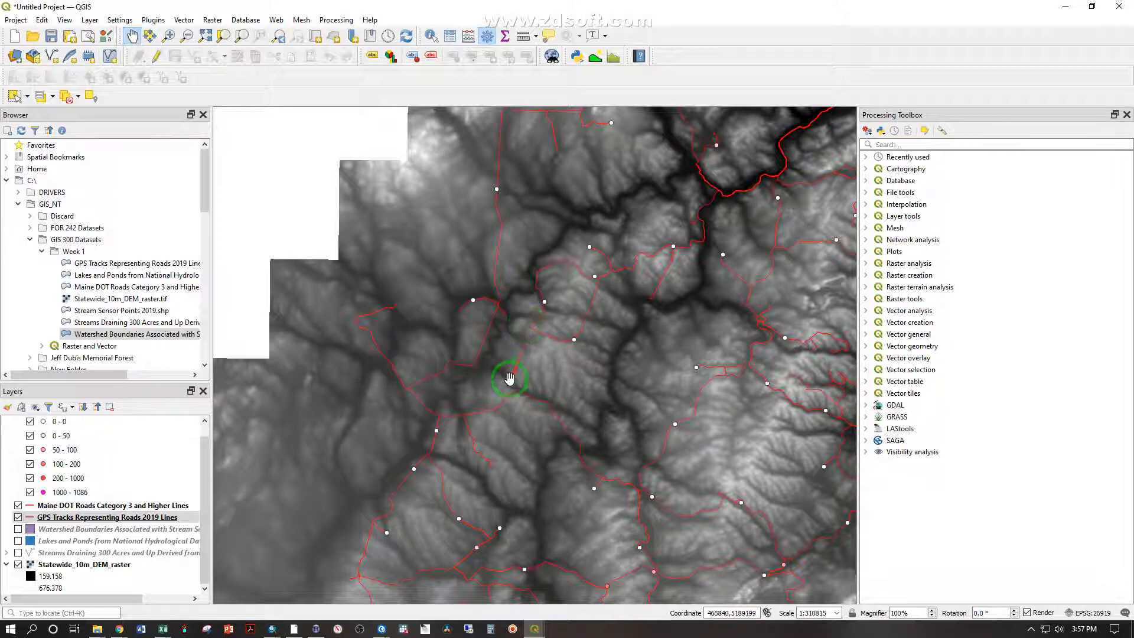
pyautogui.moveTo(435, 422); pyautogui.dragTo(519, 220)
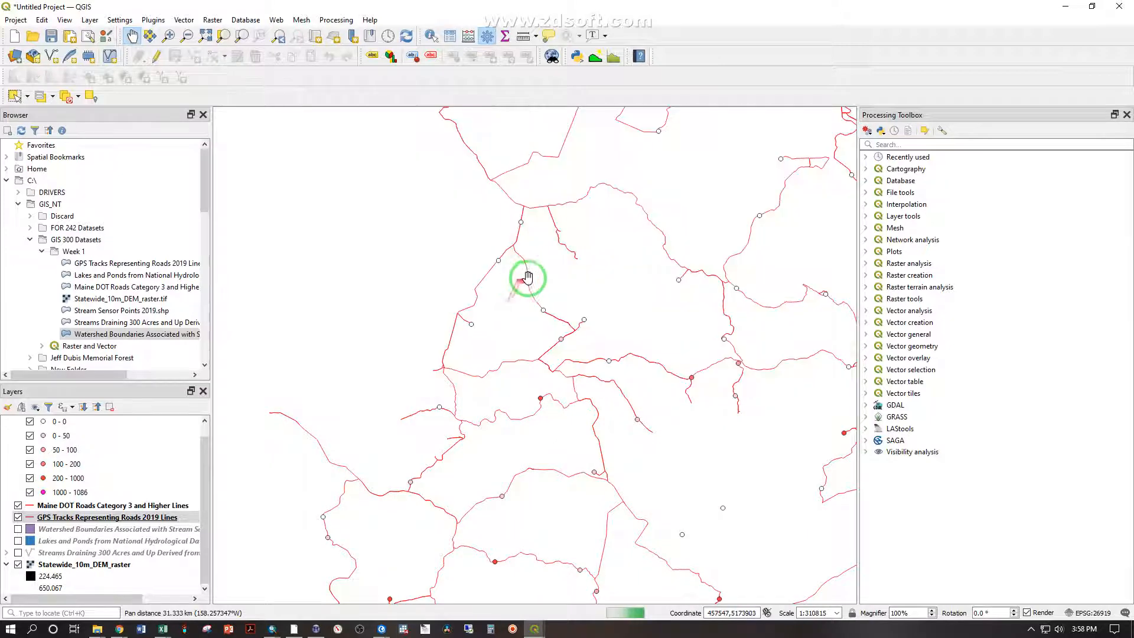
pyautogui.scroll(-1, 465, 327)
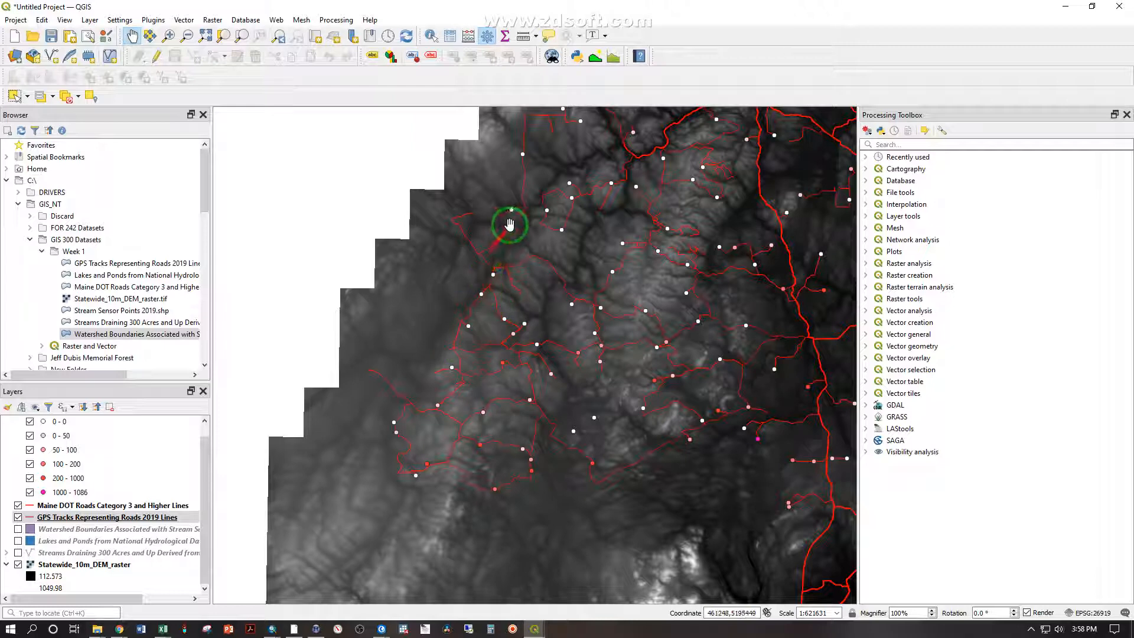
pyautogui.moveTo(552, 221); pyautogui.dragTo(473, 304)
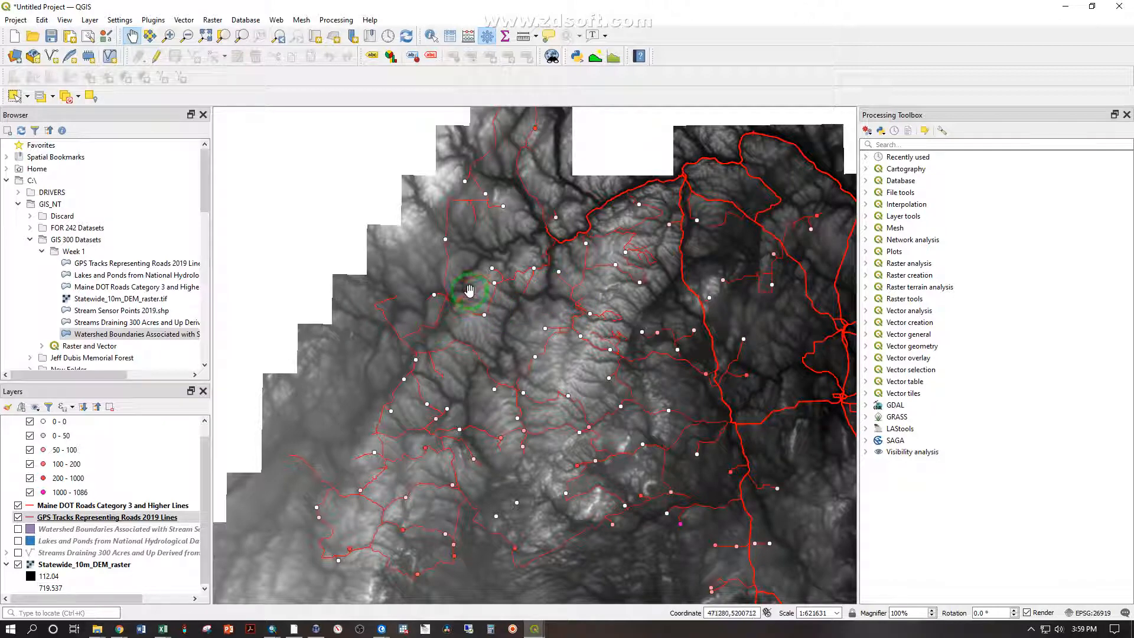
pyautogui.moveTo(739, 371); pyautogui.dragTo(574, 370)
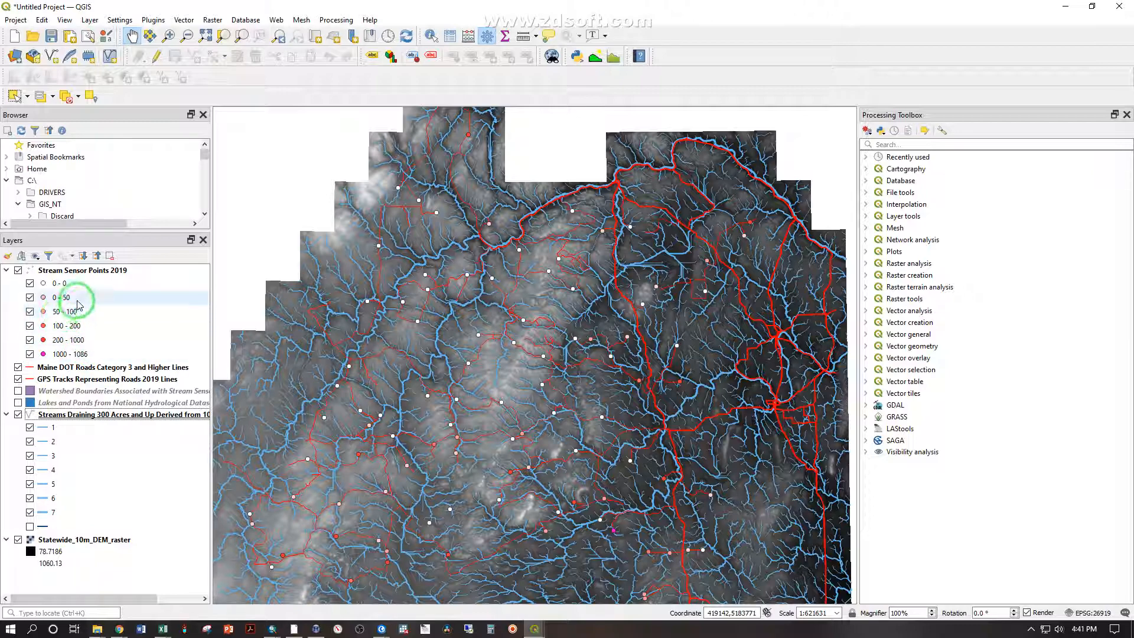
# - Review the Stream Sensor Points 2019 attribute table across to the Hrs70JA and AvgDayMaxJ fields and close it
pyautogui.rightClick(82, 271)
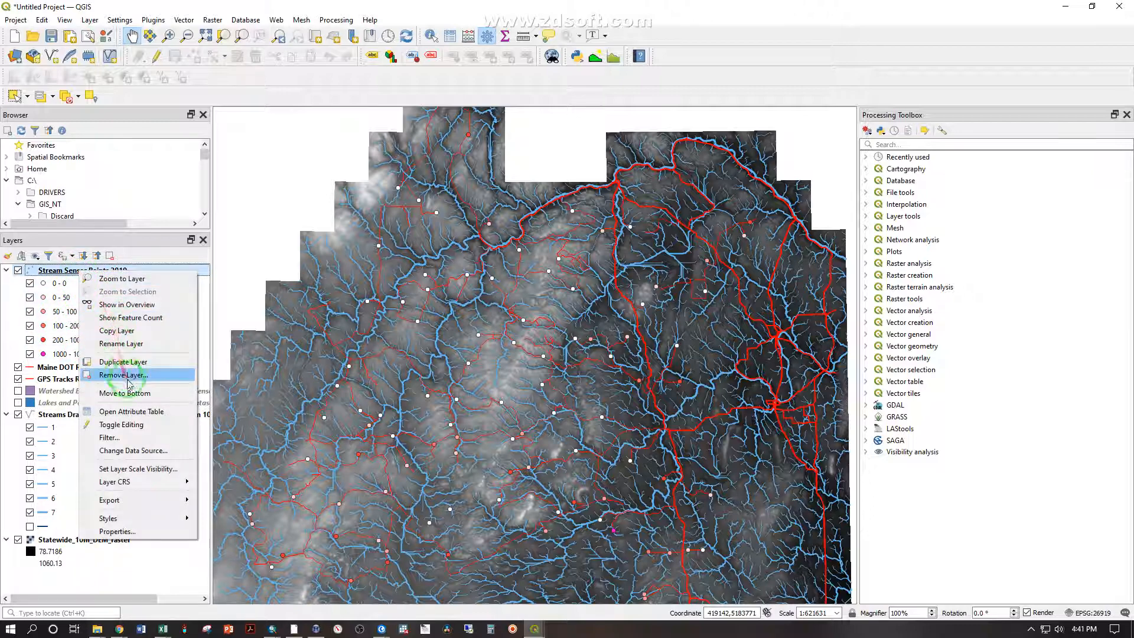
pyautogui.click(131, 411)
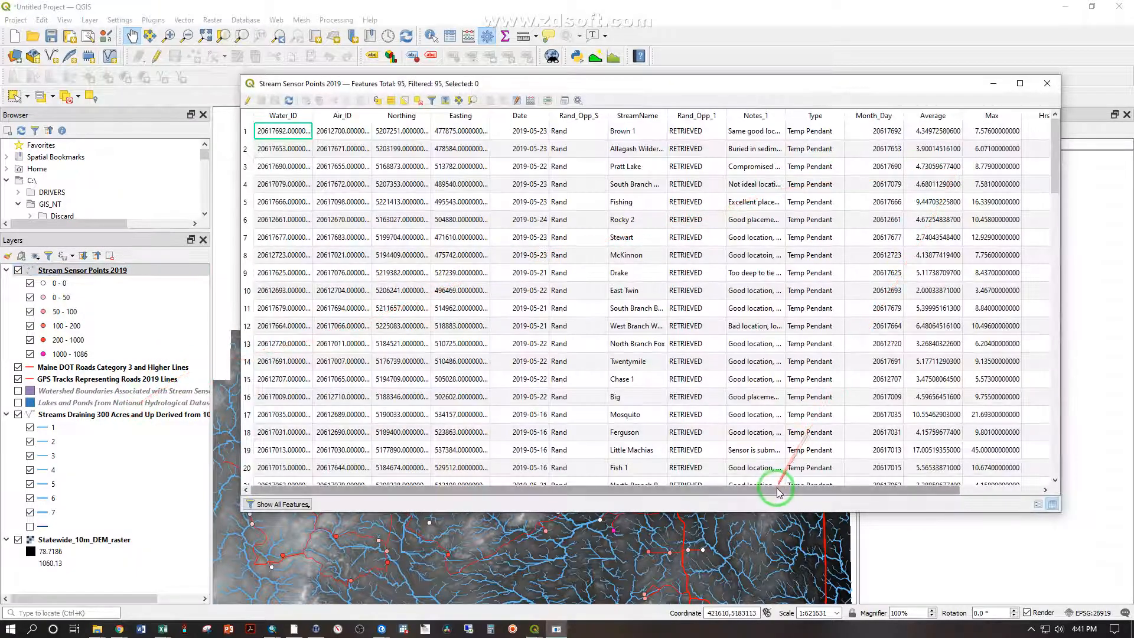
pyautogui.moveTo(780, 490); pyautogui.dragTo(955, 488)
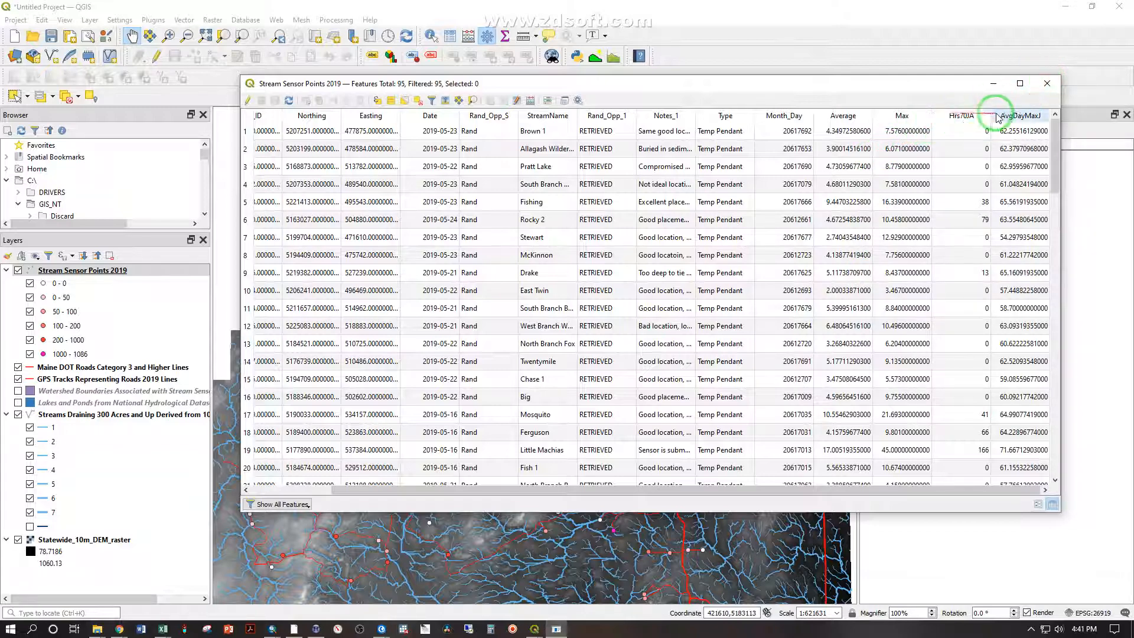
pyautogui.click(1045, 87)
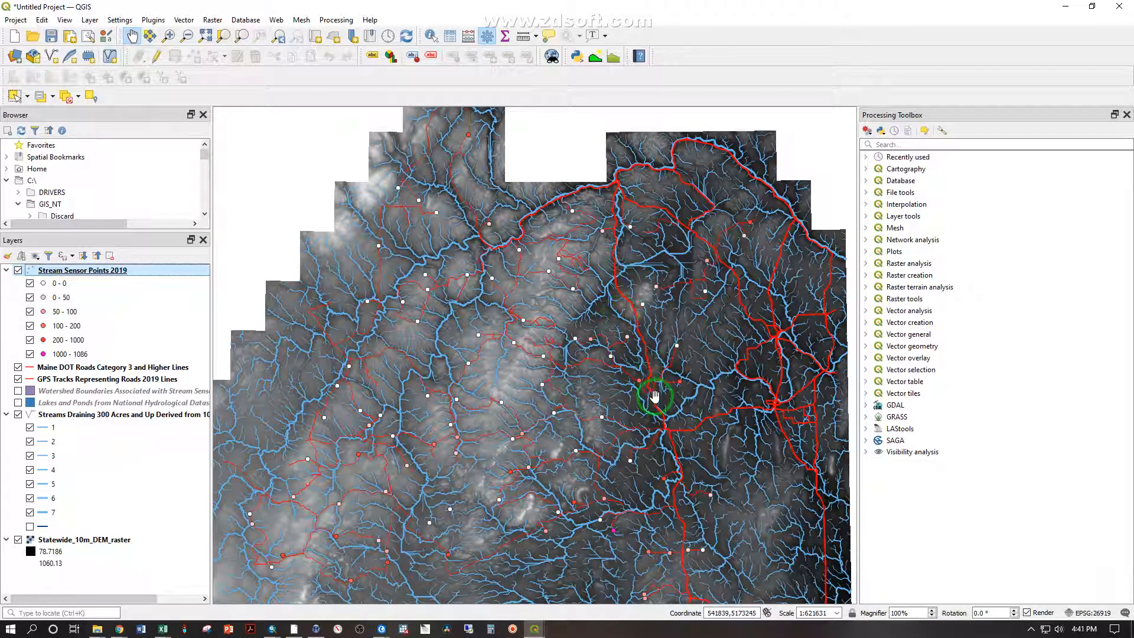
# - Show the Lakes and Ponds from National Hydrological Dataset layer on the map
pyautogui.click(19, 403)
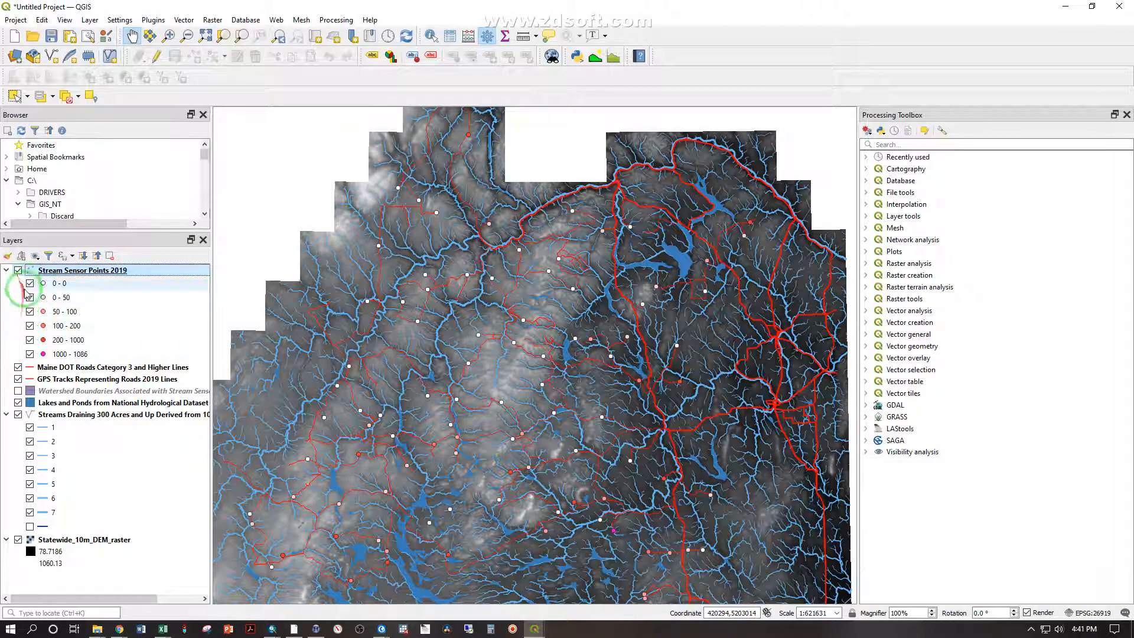
# - Switch to Snipping Tool and capture a snip covering nearly the whole QGIS window
pyautogui.click(207, 629)
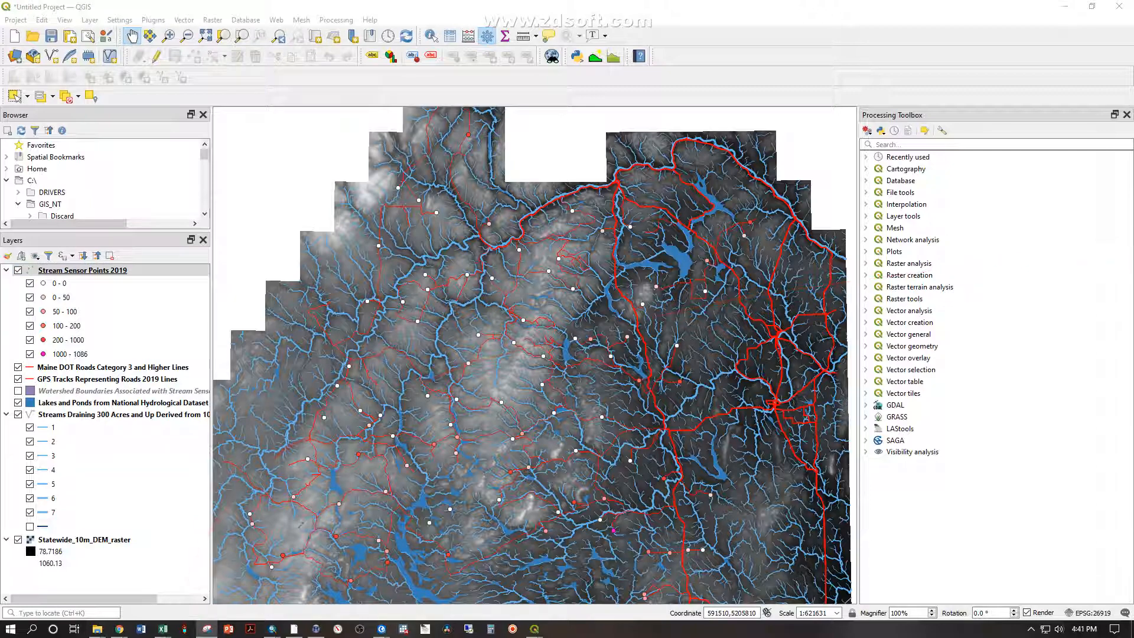
pyautogui.moveTo(1133, 224); pyautogui.dragTo(930, 234)
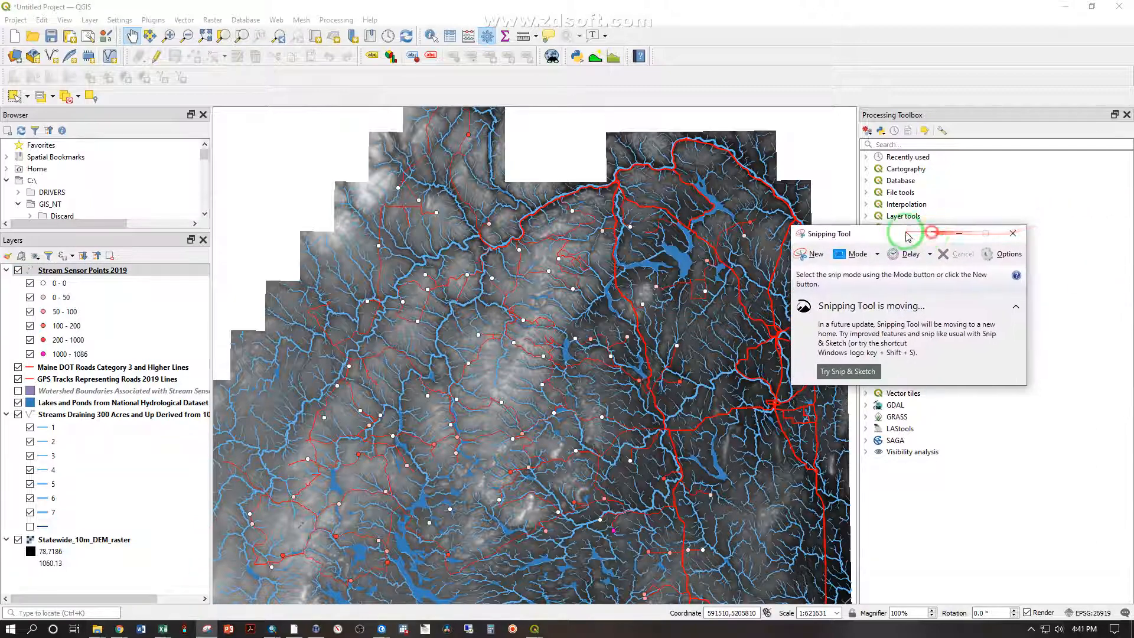
pyautogui.click(812, 256)
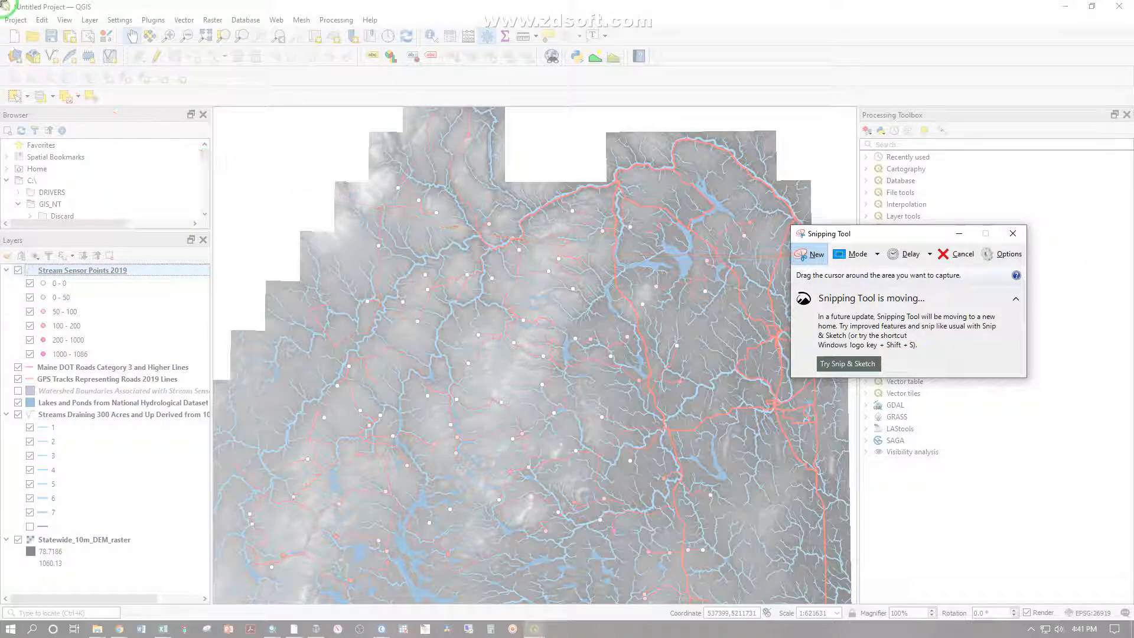
pyautogui.moveTo(5, 6); pyautogui.dragTo(1130, 620)
pyautogui.scroll(-3, 101, 215)
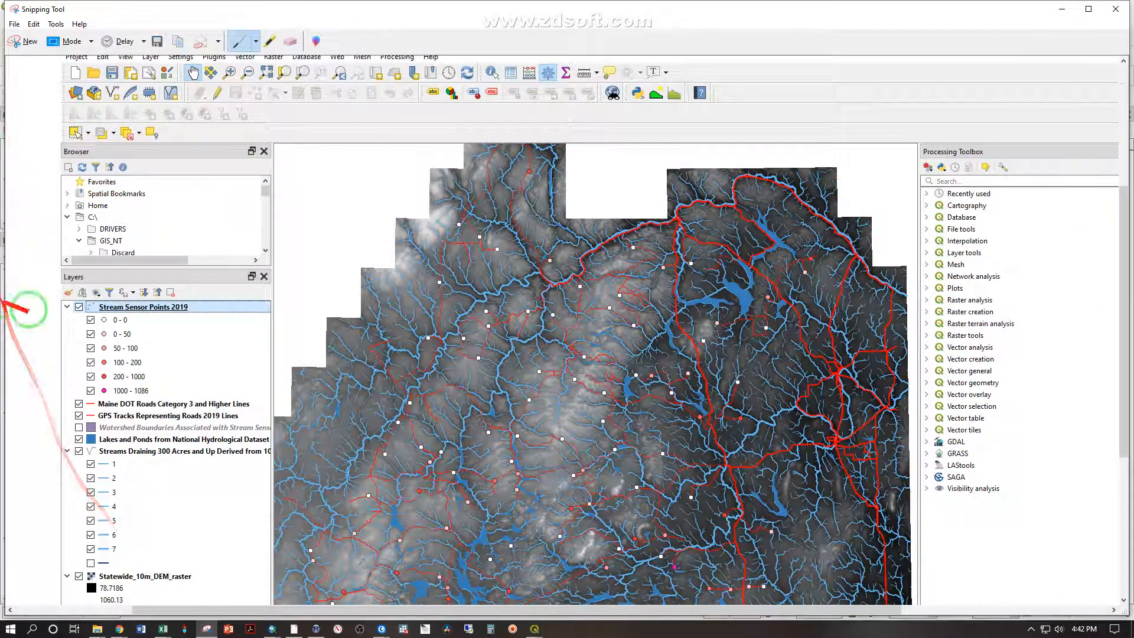
# - Circle the sensor point classes, road layers, stream classes and DEM legend in blue ink on the snip
pyautogui.moveTo(89, 312)
pyautogui.mouseDown()
pyautogui.moveTo(144, 311)
pyautogui.moveTo(172, 367)
pyautogui.moveTo(135, 397)
pyautogui.moveTo(76, 361)
pyautogui.mouseUp()
pyautogui.moveTo(79, 307); pyautogui.dragTo(81, 308)
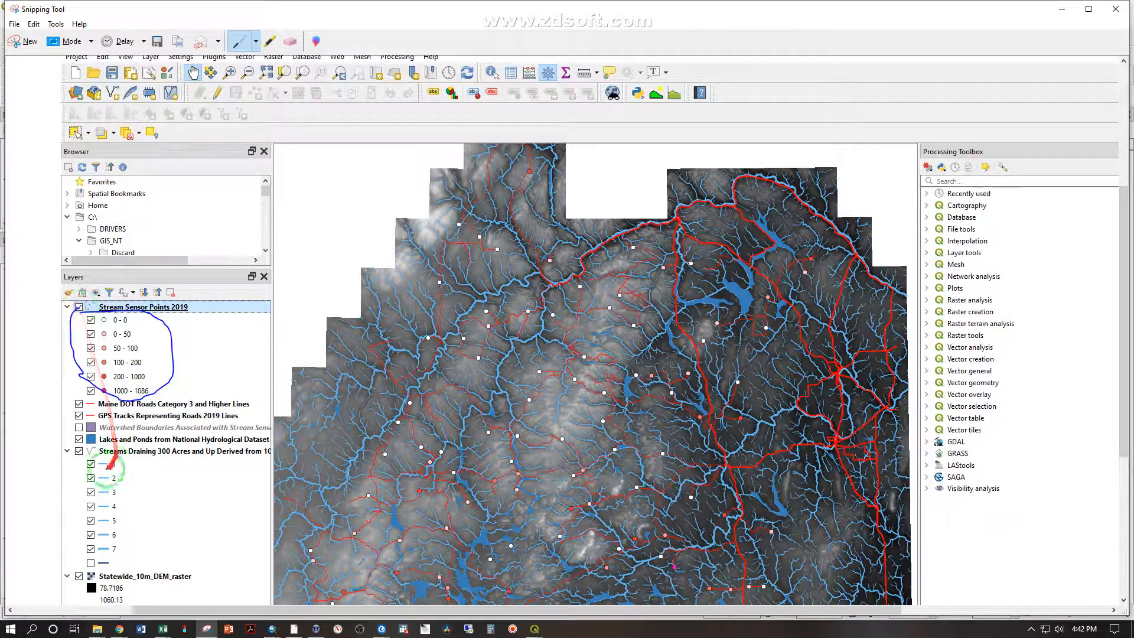
pyautogui.moveTo(66, 454)
pyautogui.mouseDown()
pyautogui.moveTo(101, 448)
pyautogui.moveTo(133, 508)
pyautogui.moveTo(80, 585)
pyautogui.moveTo(59, 526)
pyautogui.moveTo(79, 458)
pyautogui.mouseUp()
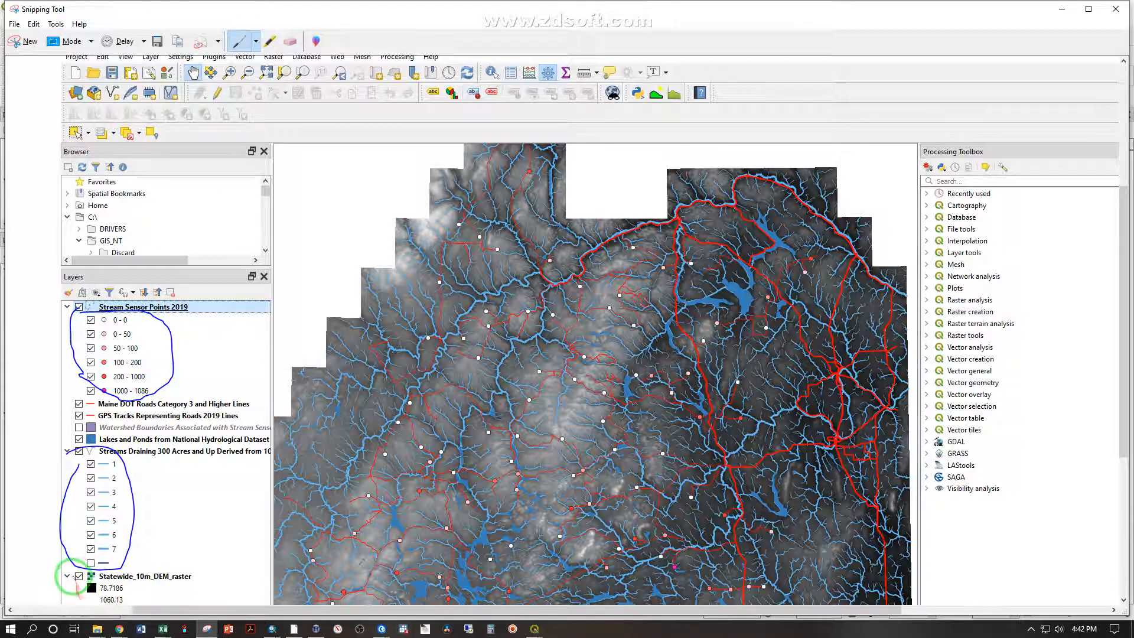
pyautogui.moveTo(94, 561)
pyautogui.mouseDown()
pyautogui.moveTo(125, 582)
pyautogui.moveTo(97, 604)
pyautogui.moveTo(68, 572)
pyautogui.moveTo(82, 563)
pyautogui.mouseUp()
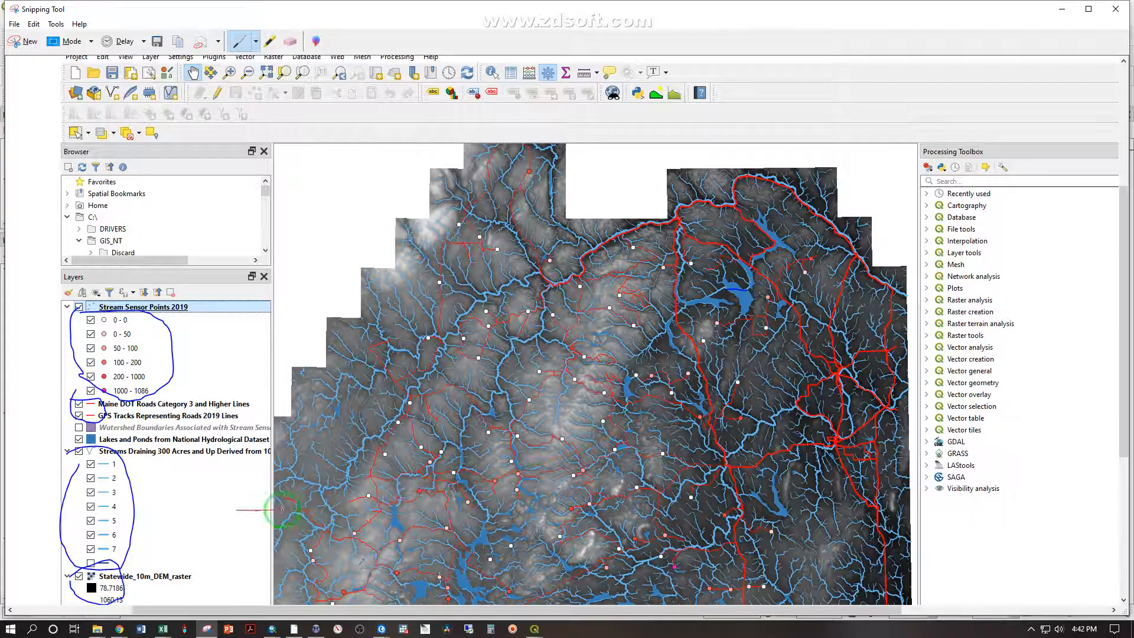
# - Close the annotated snip without saving it and return to the QGIS map
pyautogui.doubleClick(531, 5)
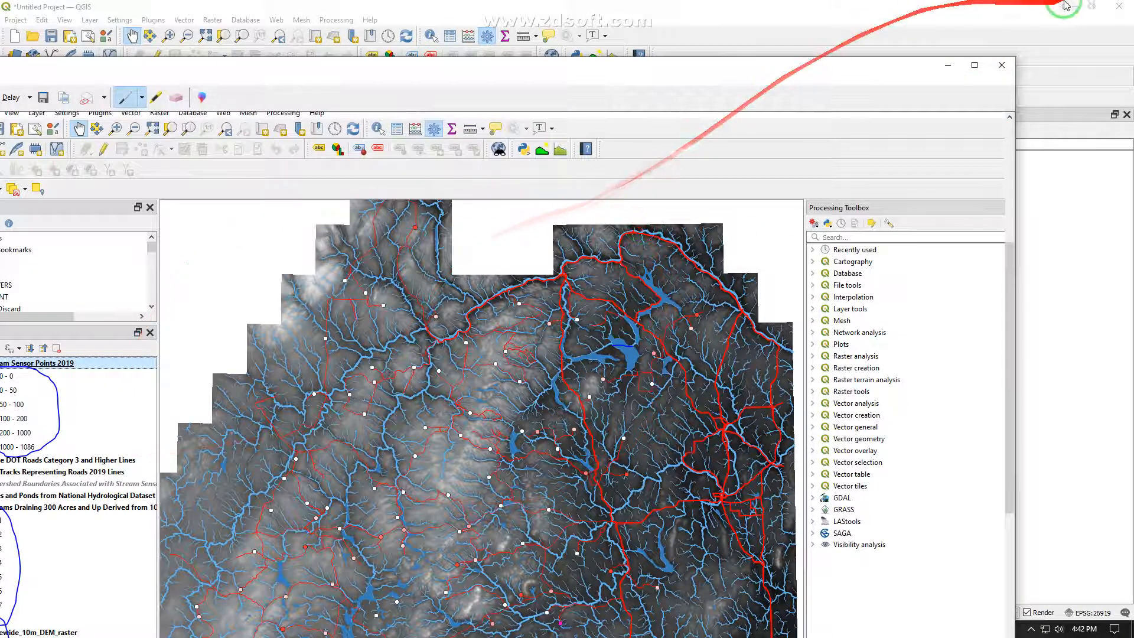
pyautogui.click(1002, 65)
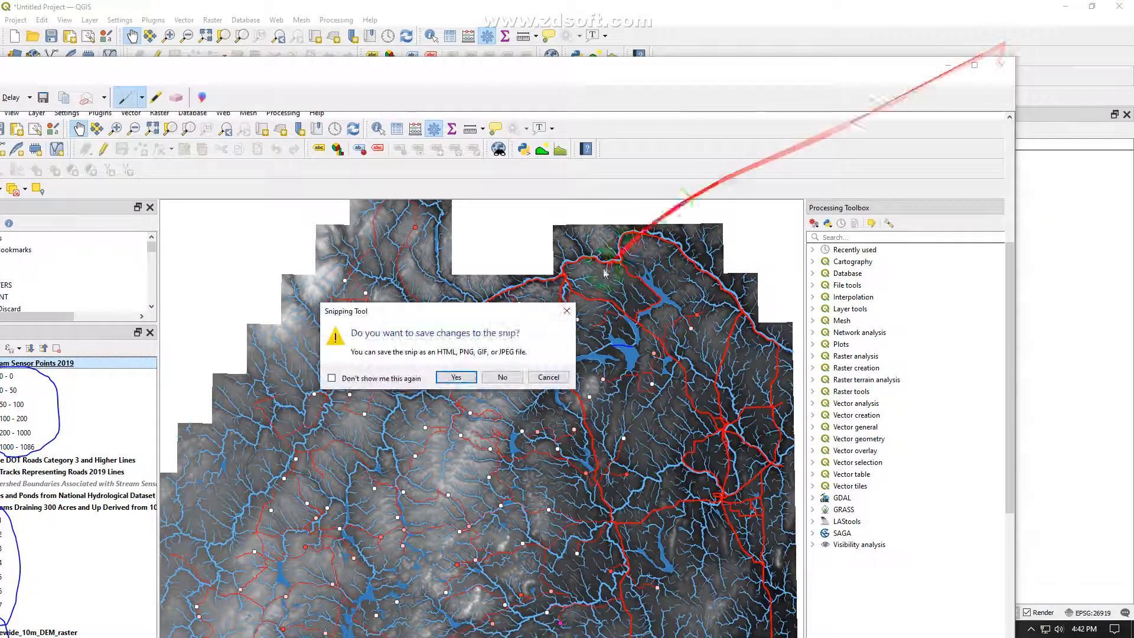
pyautogui.click(502, 377)
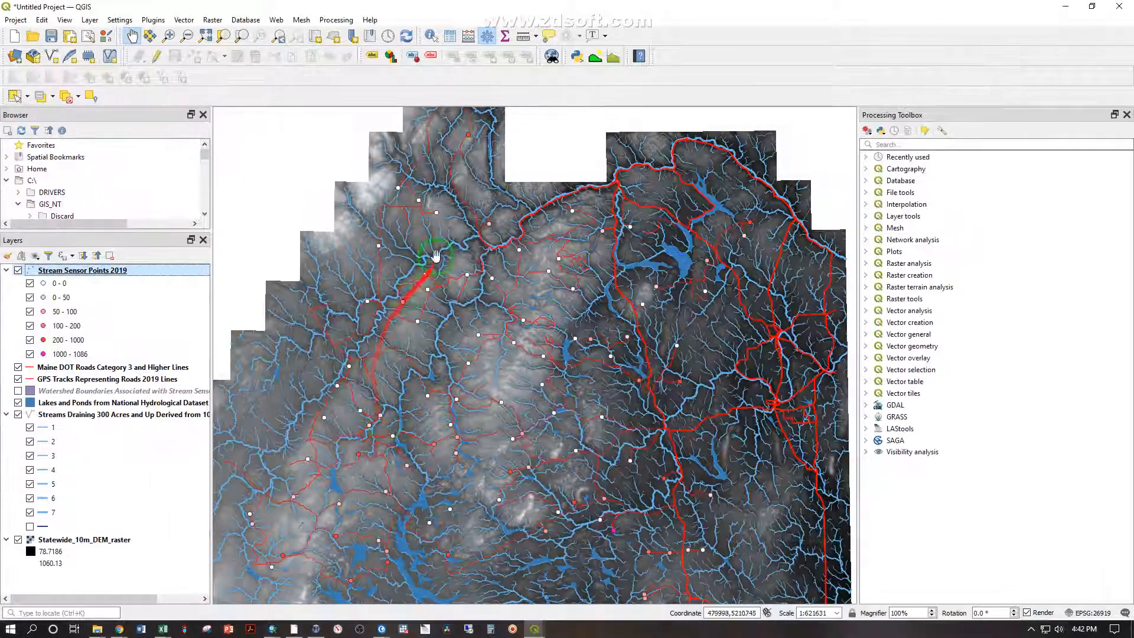